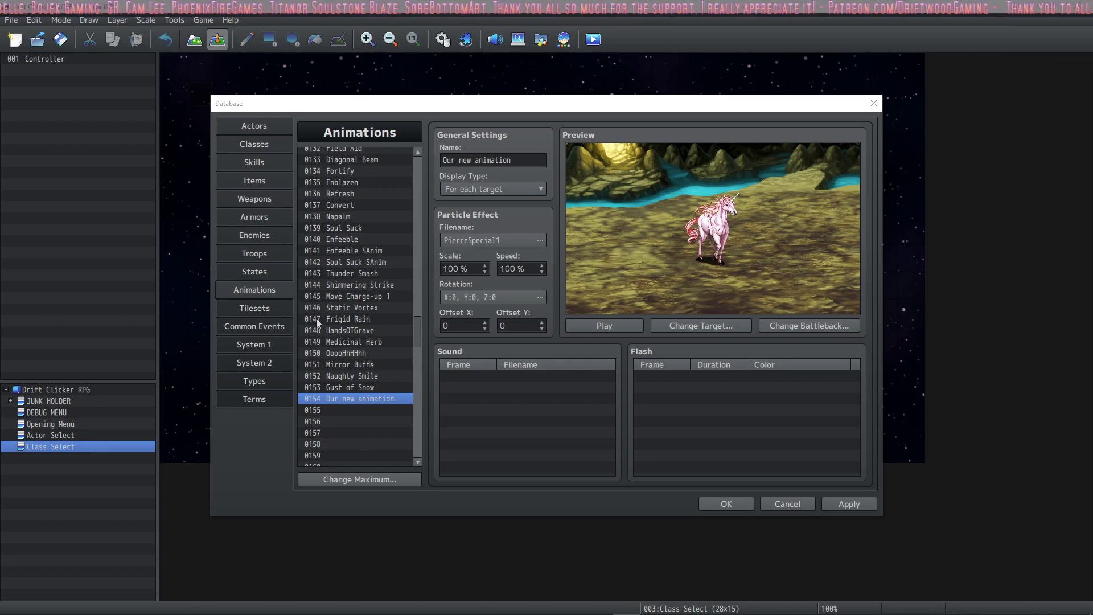
Reopen the database and look over the animation list and its maximum entry setting.
{"action": "left_click", "coordinate": [713, 504]}
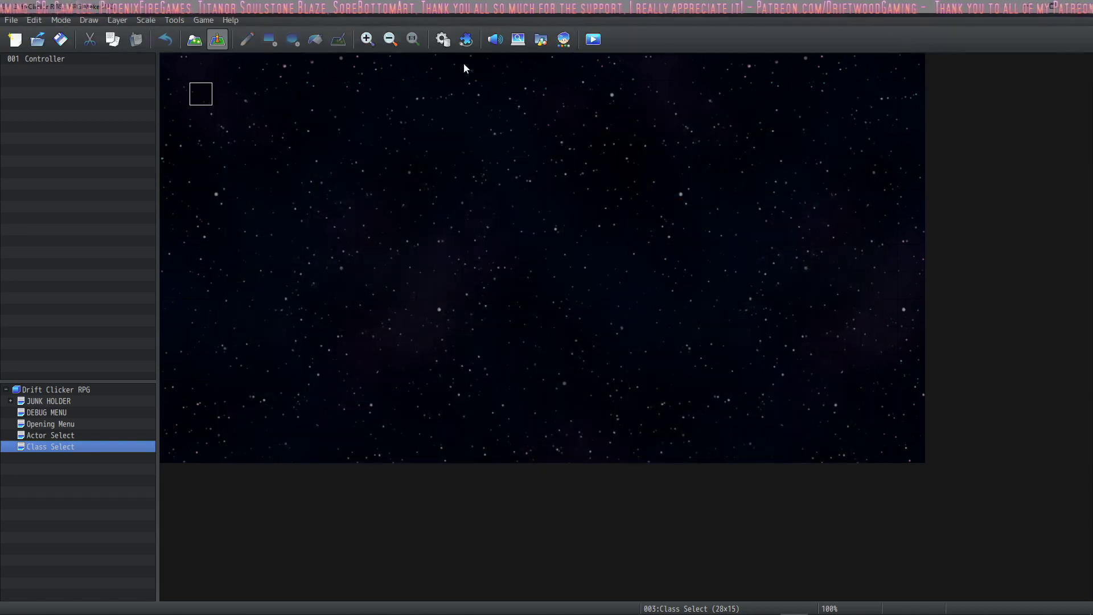
{"action": "left_click", "coordinate": [443, 40]}
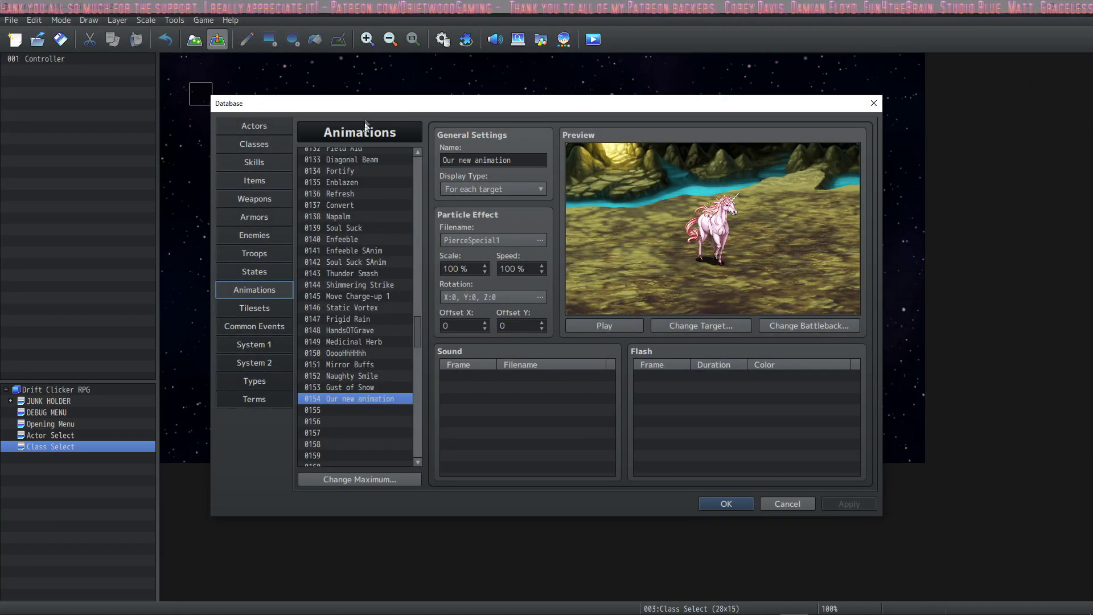
{"action": "left_click_drag", "start_coordinate": [419, 344], "coordinate": [419, 156]}
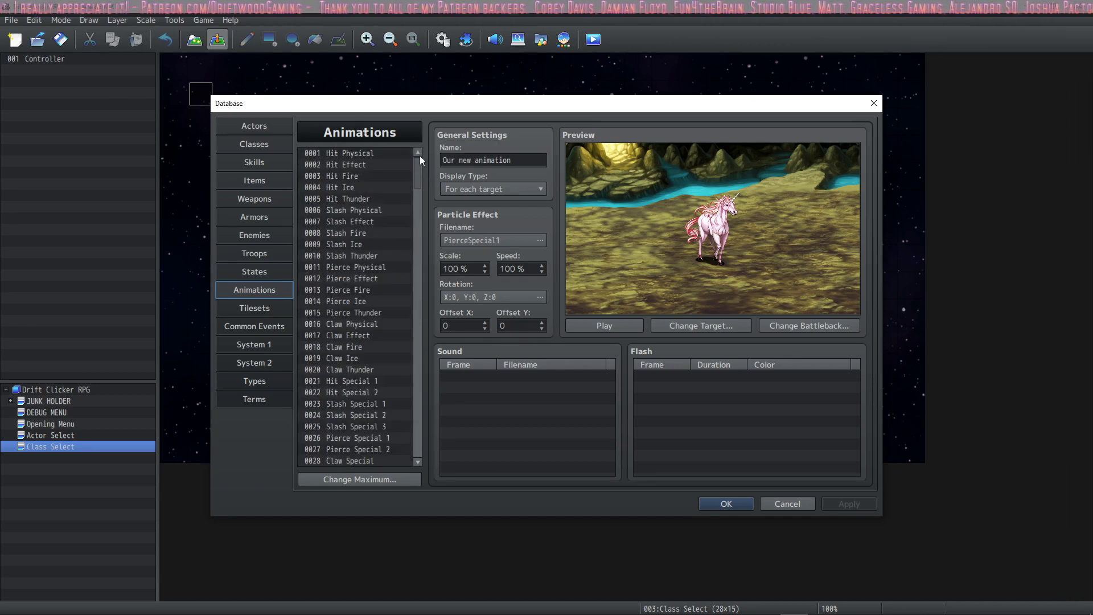
{"action": "left_click_drag", "start_coordinate": [419, 170], "coordinate": [421, 333]}
{"action": "left_click", "coordinate": [335, 479]}
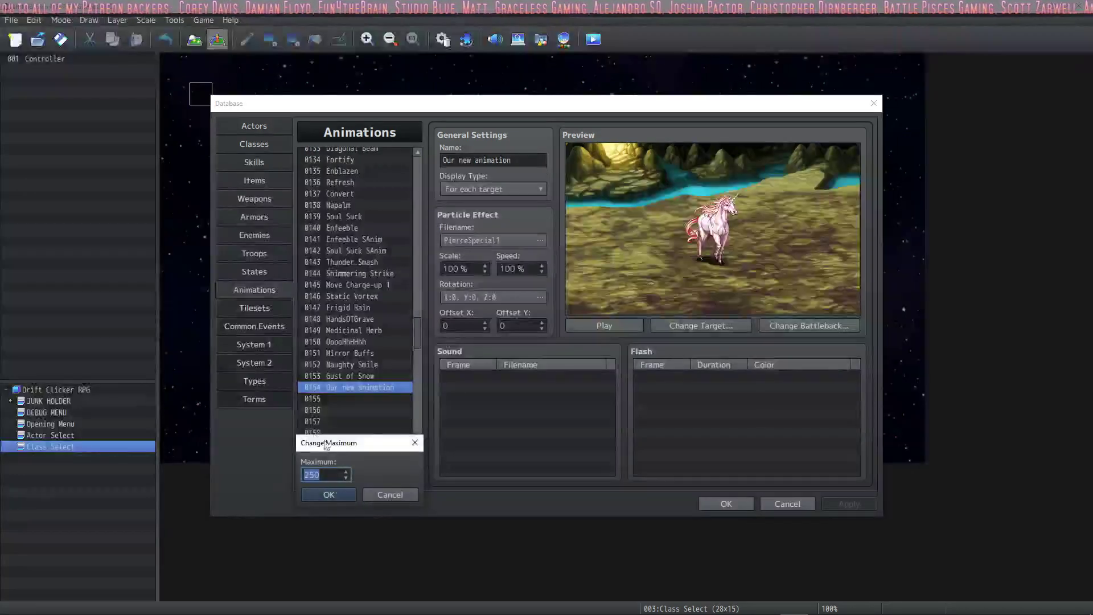
{"action": "left_click", "coordinate": [381, 495]}
Name the empty animation entry 0155 "Our first animation" and check its display type options, keeping "For each target".
{"action": "left_click", "coordinate": [350, 398]}
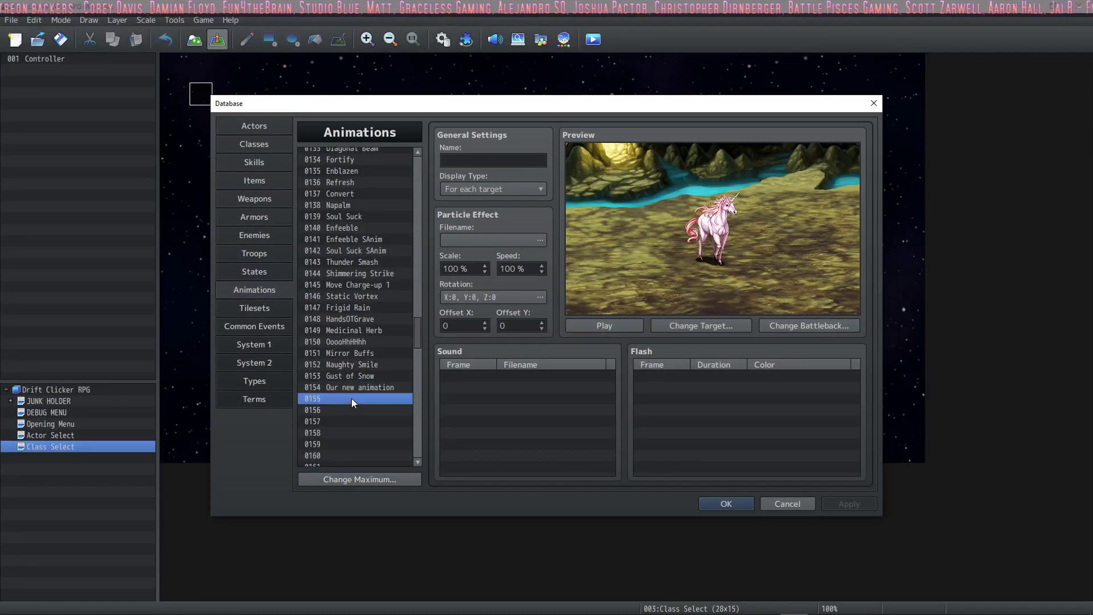
{"action": "left_click", "coordinate": [350, 387]}
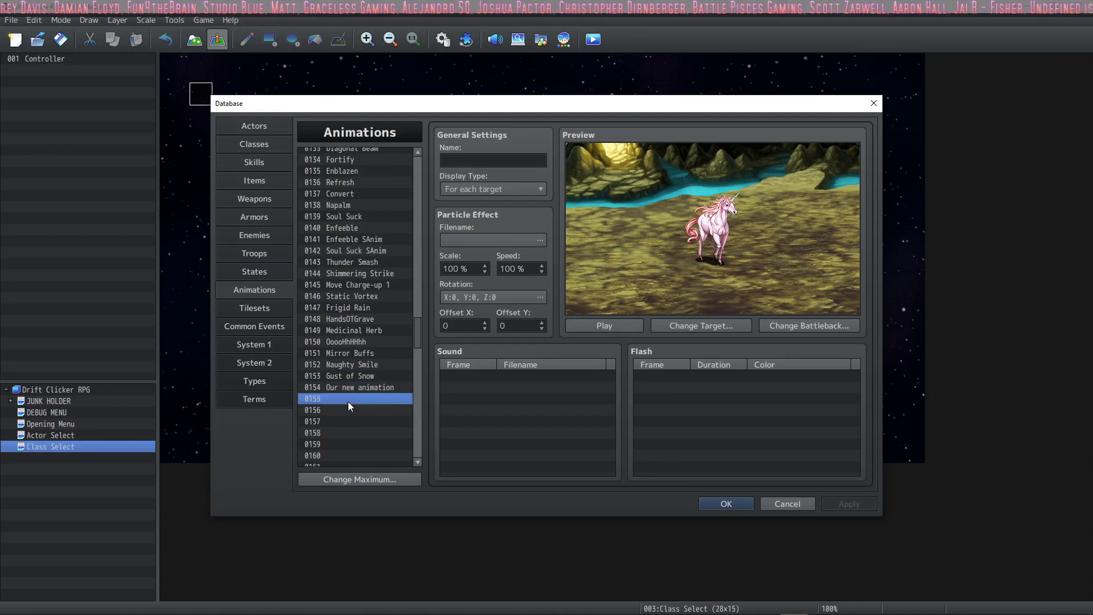
{"action": "left_click", "coordinate": [356, 397]}
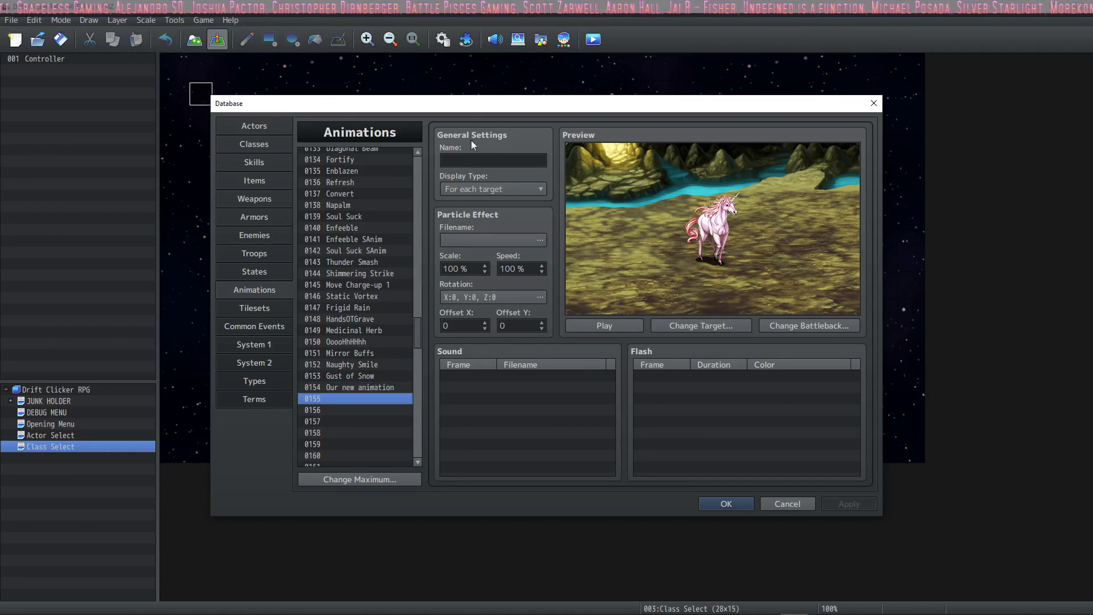
{"action": "left_click", "coordinate": [458, 160]}
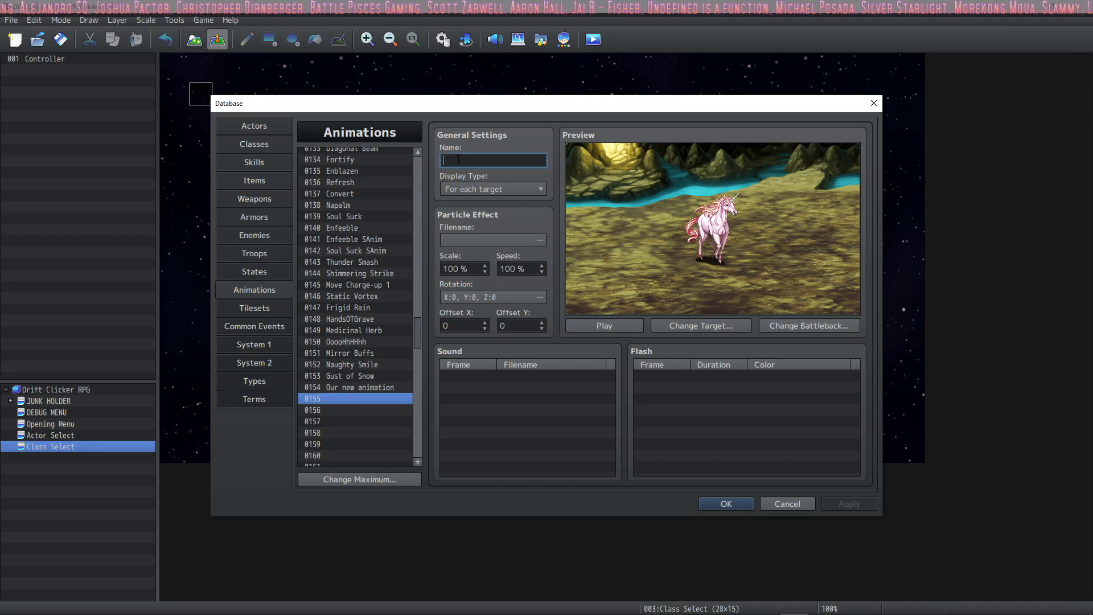
{"action": "type", "text": "Our first animation"}
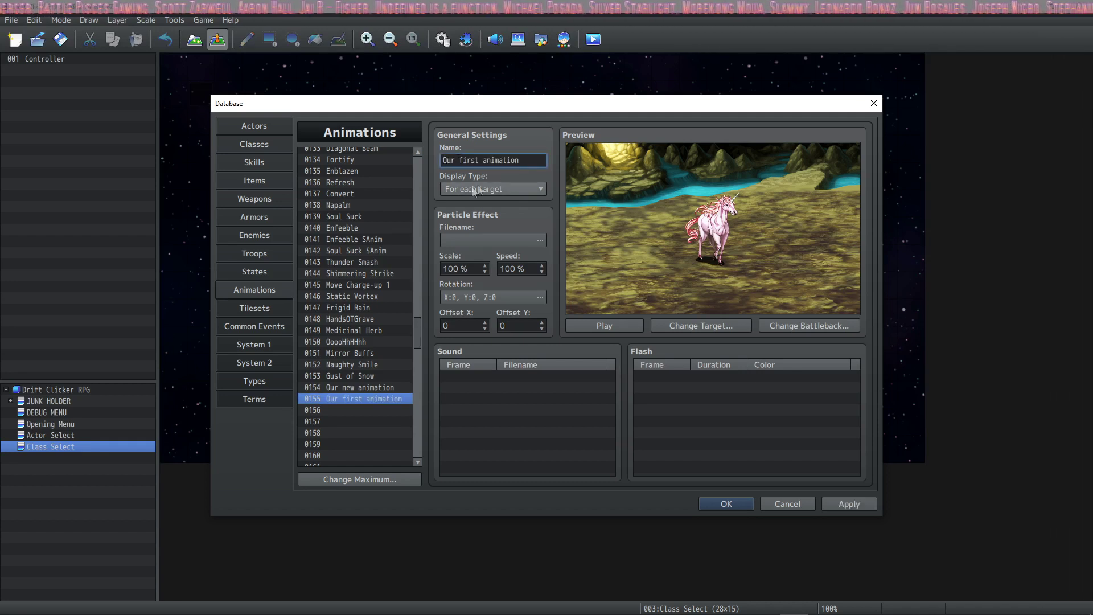
{"action": "left_click", "coordinate": [521, 191]}
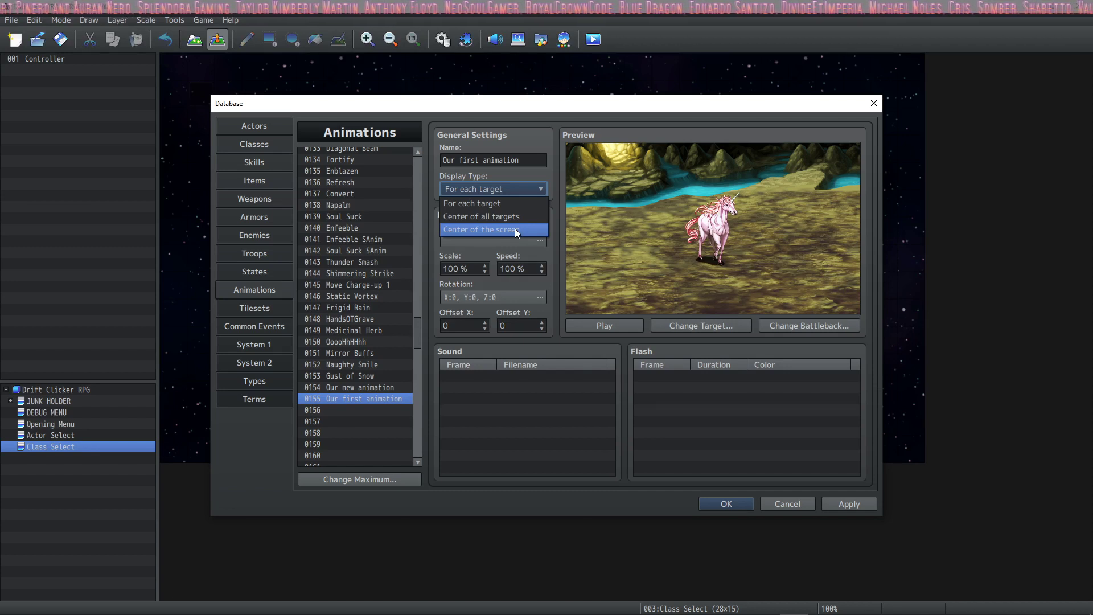
{"action": "key", "text": "Escape"}
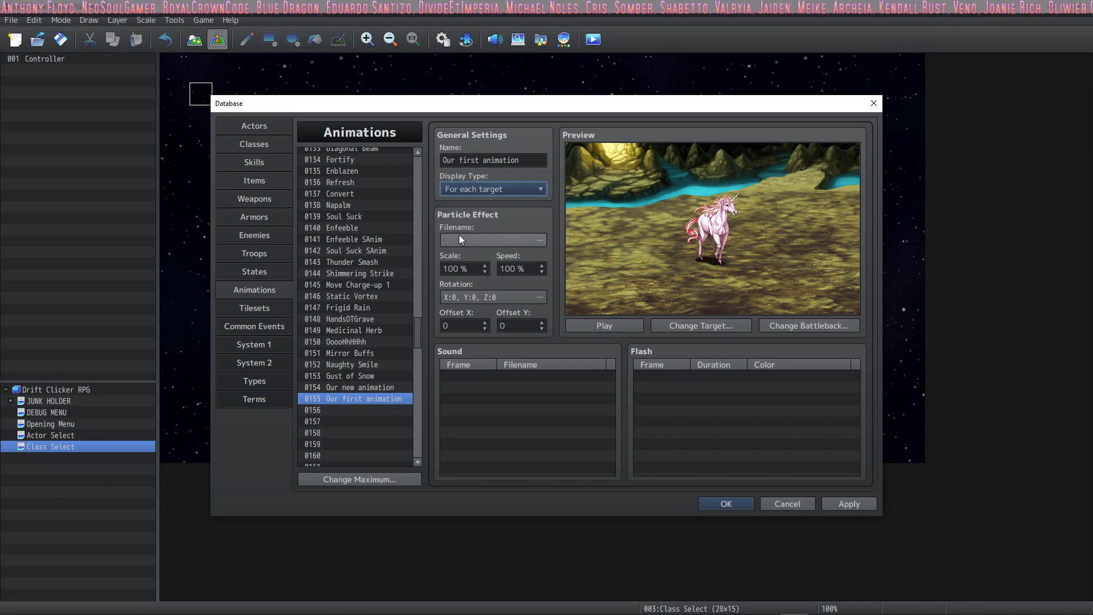
Preview the available particle effects from Absorb onward and assign CureOne1 to the animation.
{"action": "left_click", "coordinate": [541, 240]}
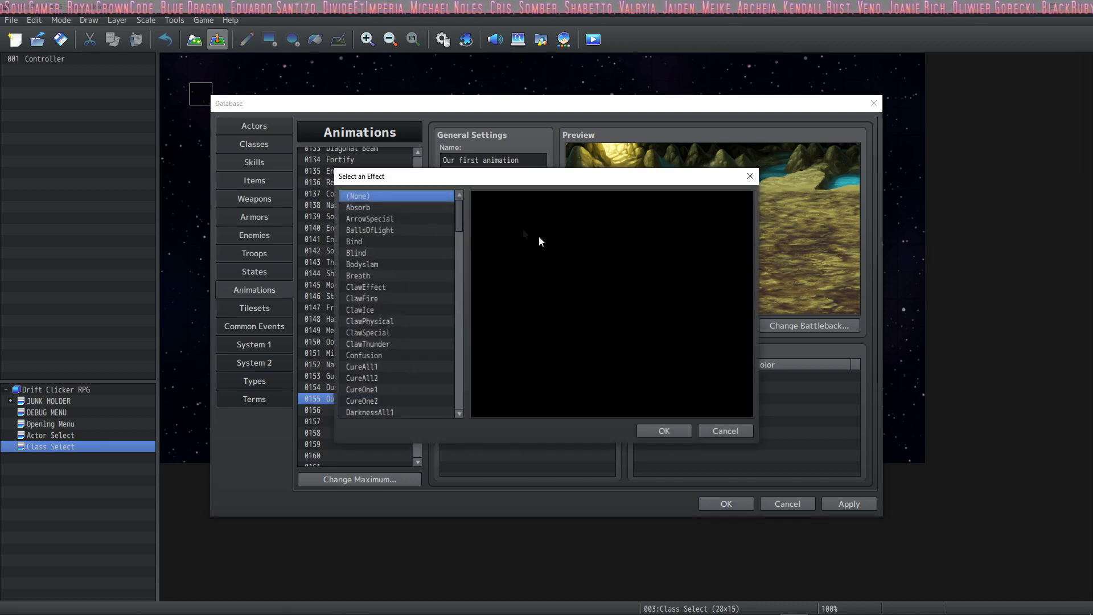
{"action": "left_click", "coordinate": [432, 211]}
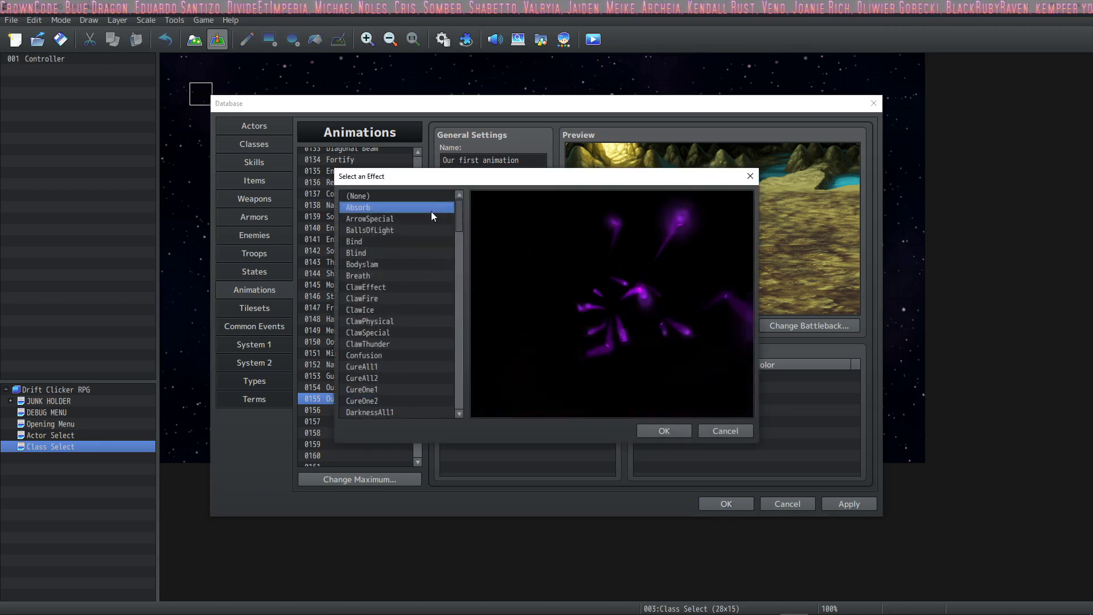
{"action": "left_click", "coordinate": [418, 219]}
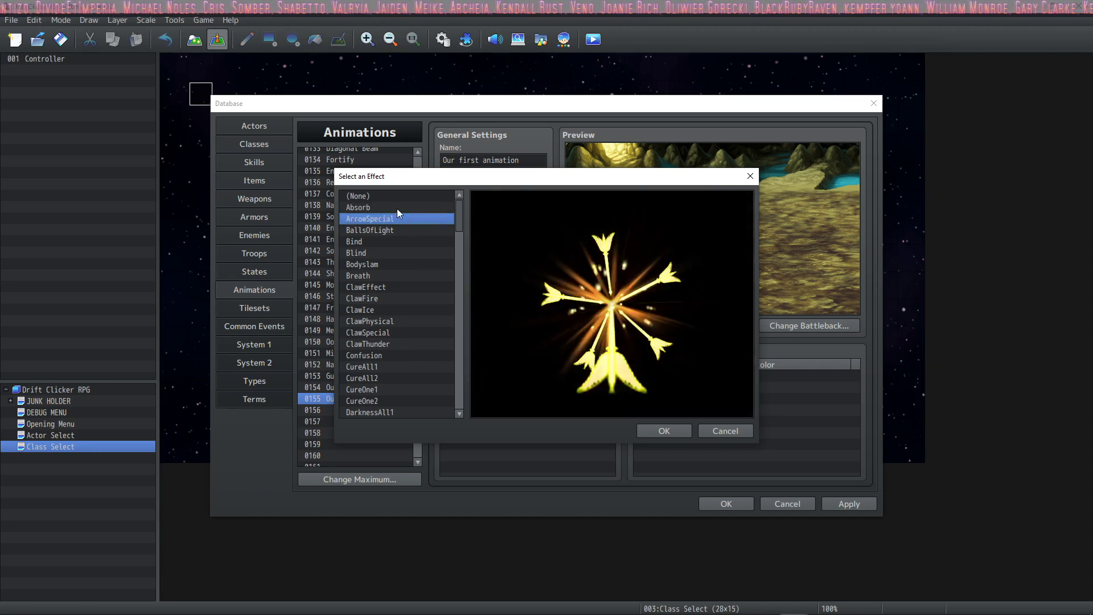
{"action": "left_click", "coordinate": [398, 209]}
{"action": "left_click", "coordinate": [404, 217]}
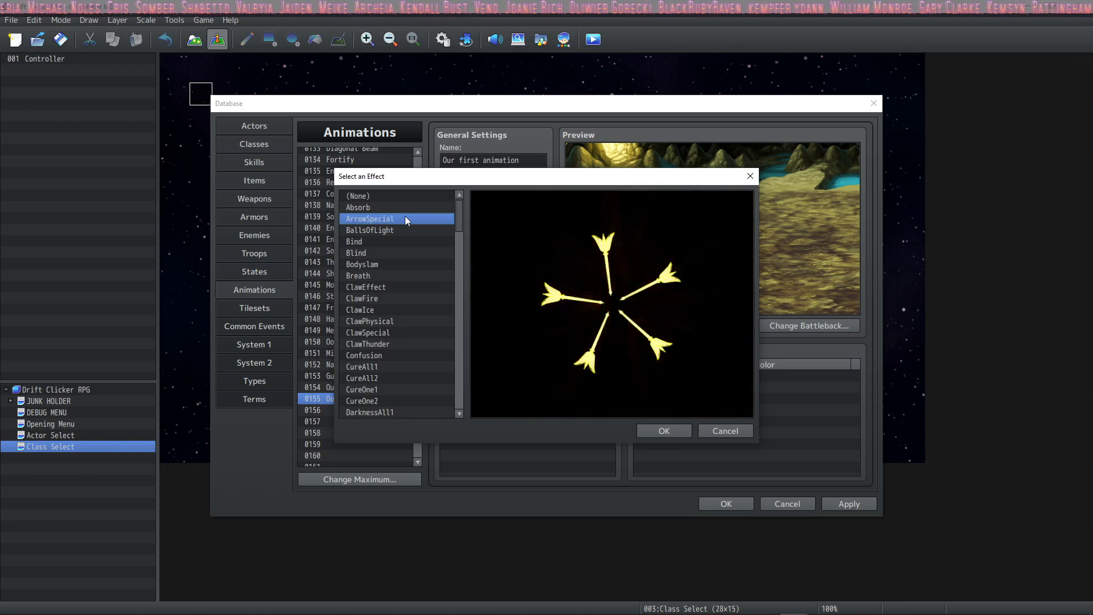
{"action": "key", "text": "Down"}
{"action": "key", "text": "Down"}
{"action": "key", "text": "Down"}
{"action": "key", "text": "Down"}
{"action": "key", "text": "Down"}
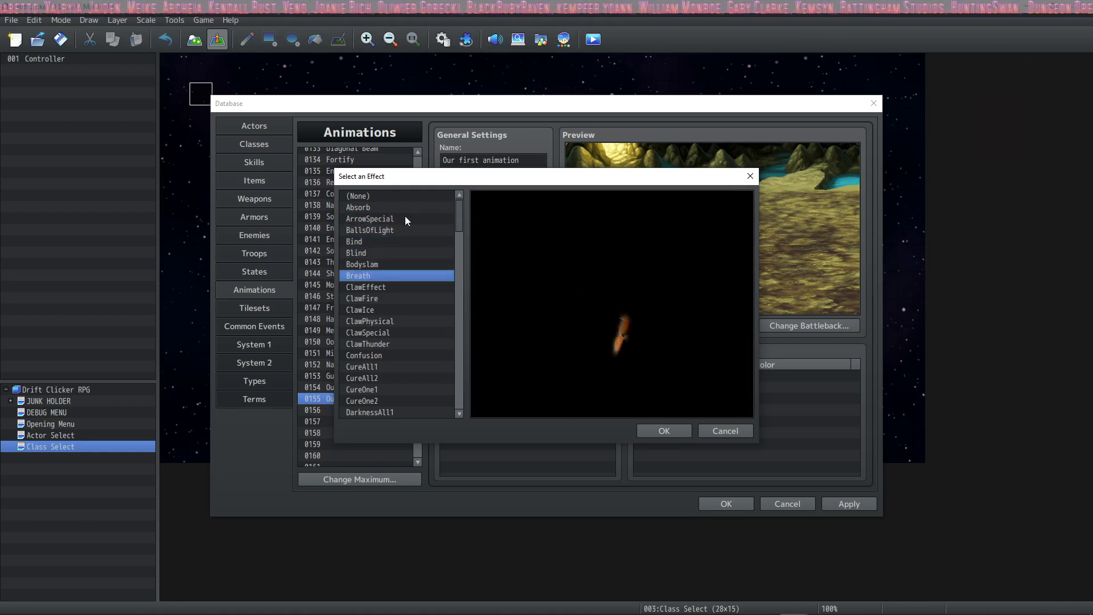
{"action": "key", "text": "Down"}
{"action": "key", "text": "Down"}
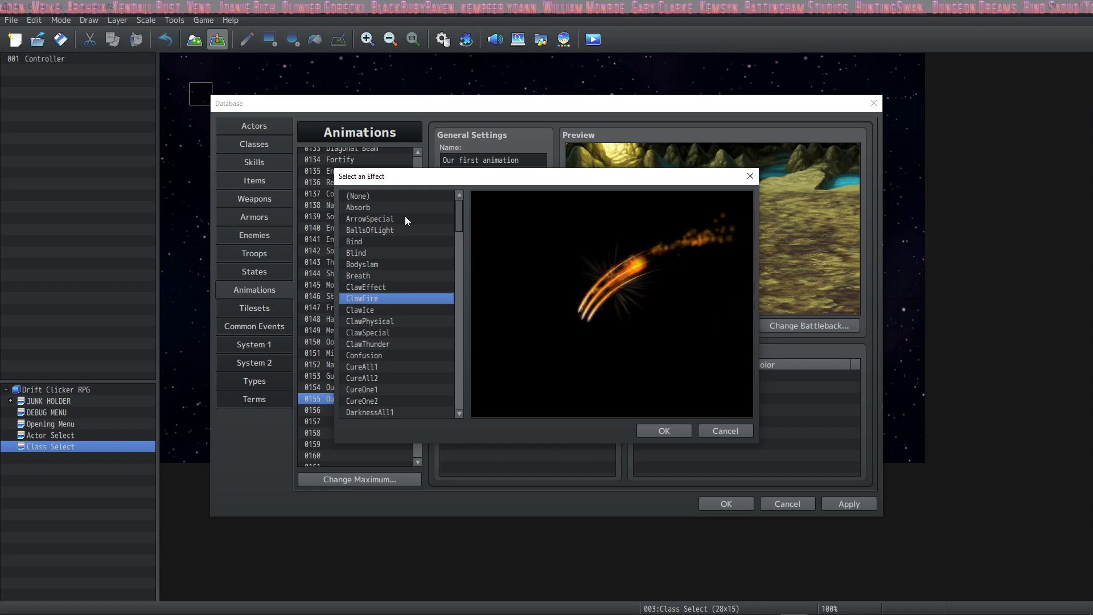
{"action": "key", "text": "Down"}
{"action": "key", "text": "Down"}
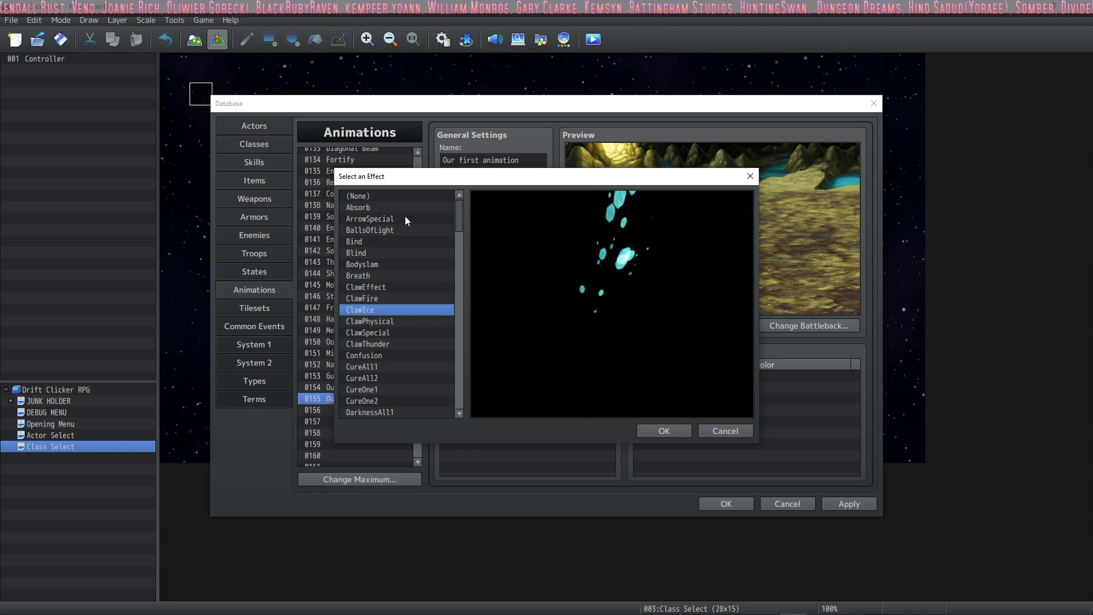
{"action": "key", "text": "Down"}
{"action": "key", "text": "Down"}
{"action": "key", "text": "Down"}
{"action": "key", "text": "Down"}
{"action": "key", "text": "Down"}
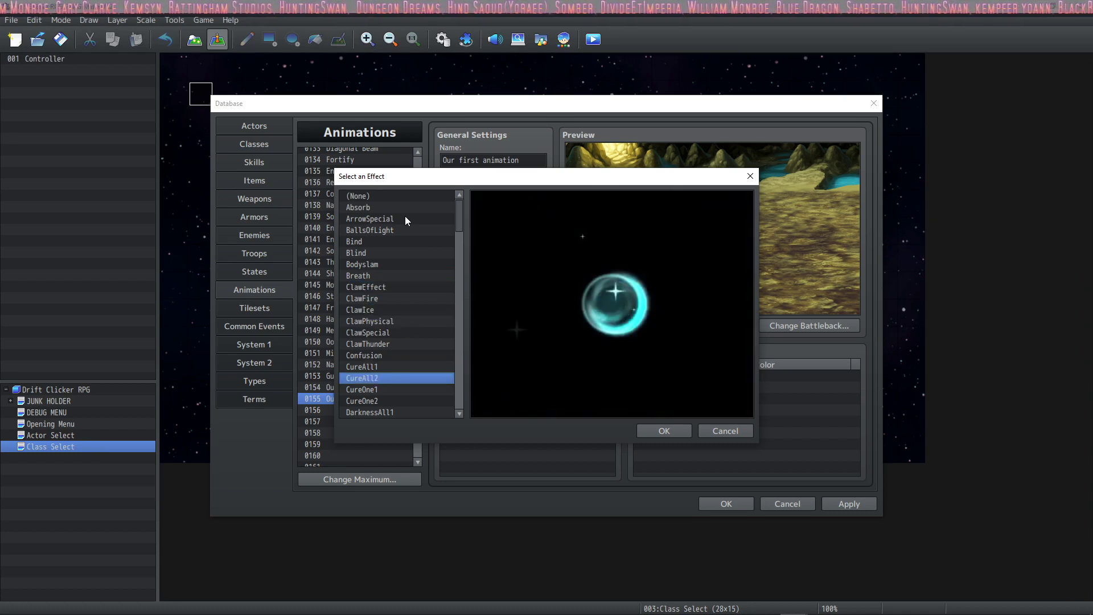
{"action": "key", "text": "Down"}
{"action": "key", "text": "Down"}
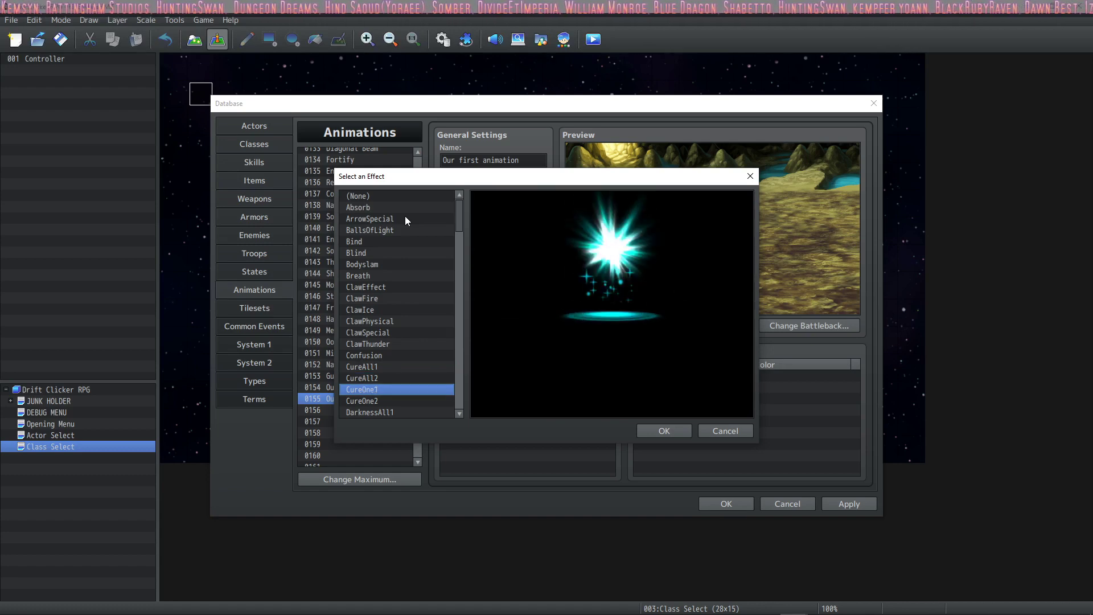
{"action": "key", "text": "Up"}
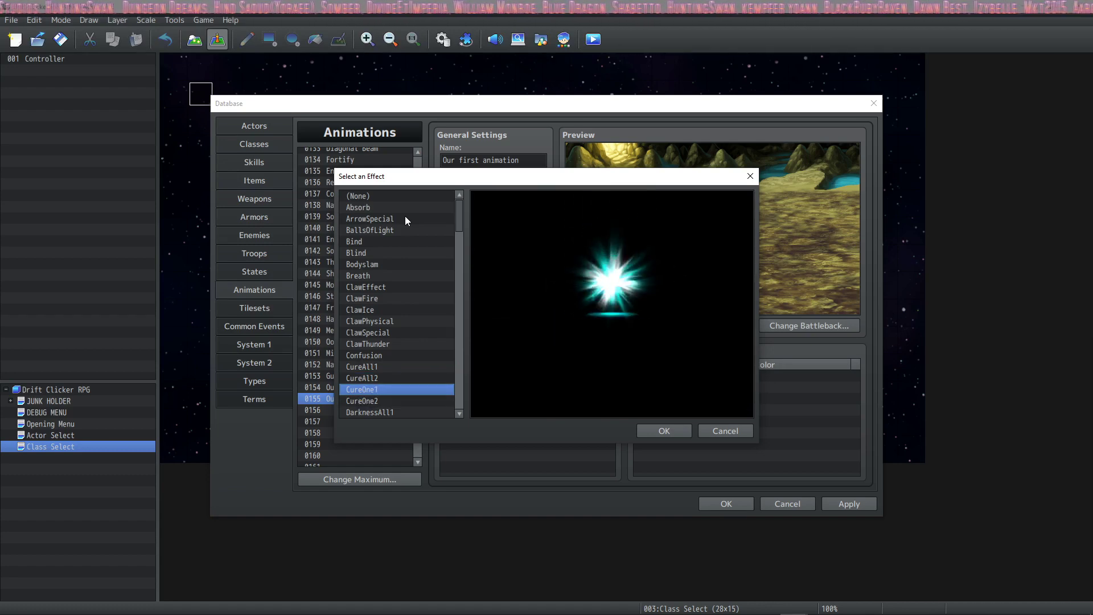
{"action": "left_click", "coordinate": [665, 433]}
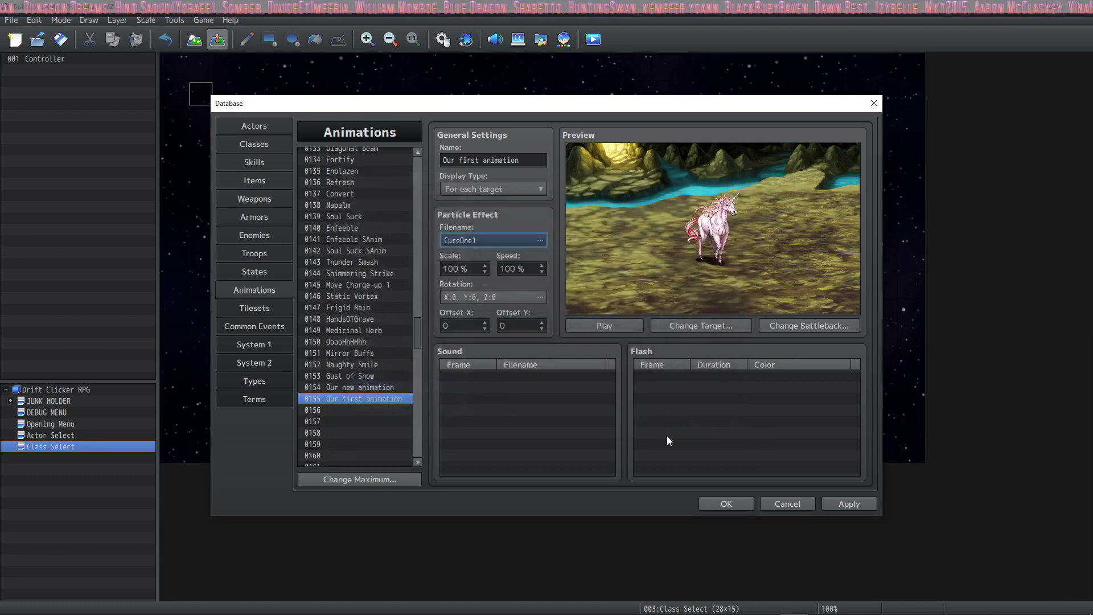
Play the CureOne1 animation on the preview target several times.
{"action": "left_click", "coordinate": [613, 326]}
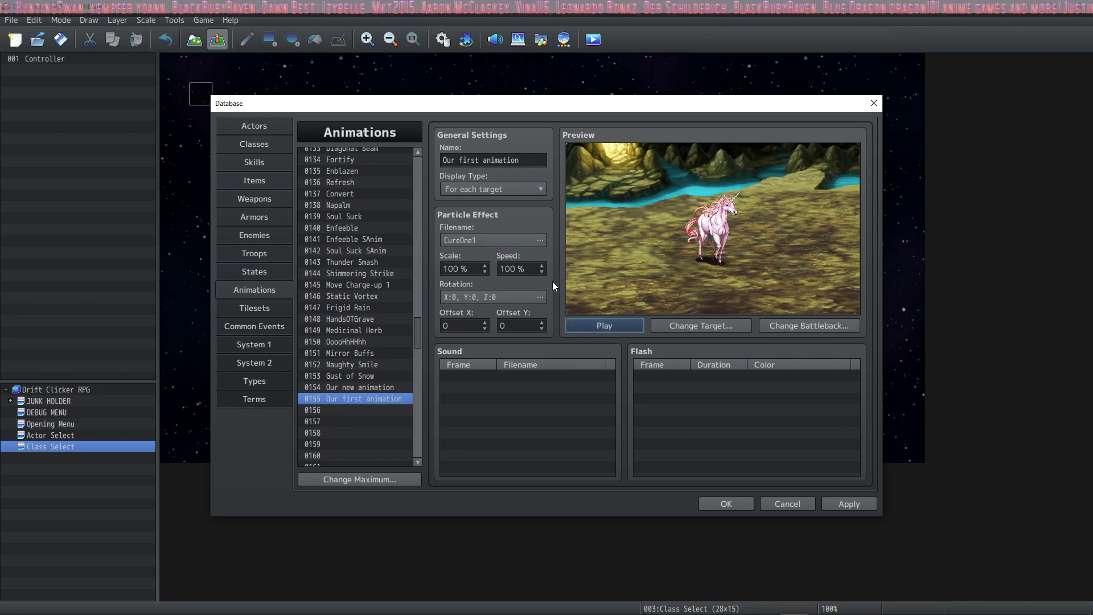
{"action": "left_click", "coordinate": [610, 323]}
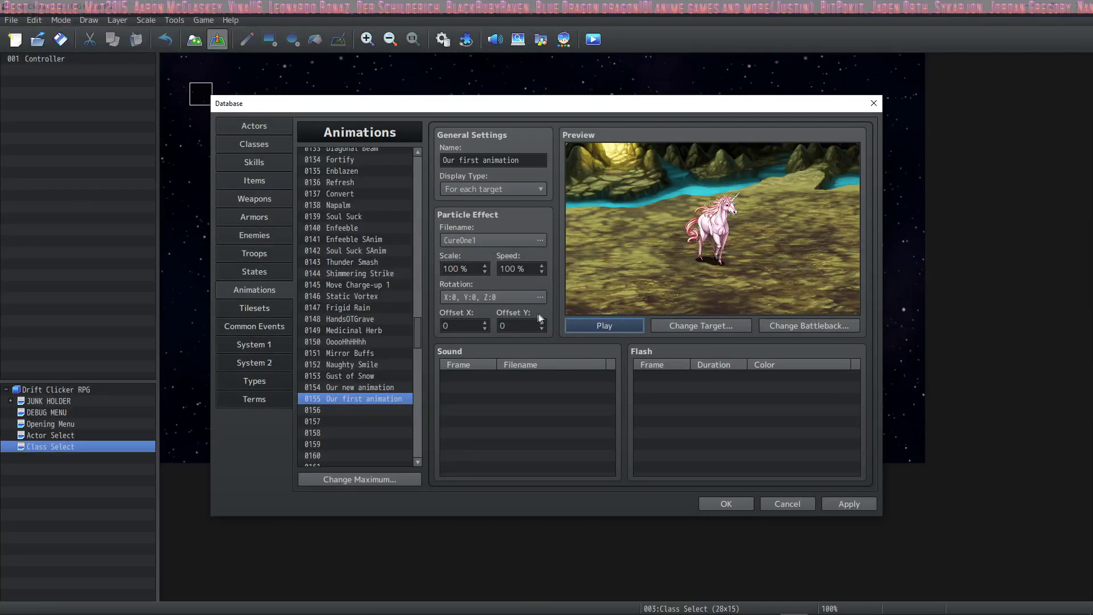
{"action": "double_click", "coordinate": [472, 270]}
{"action": "left_click", "coordinate": [589, 323]}
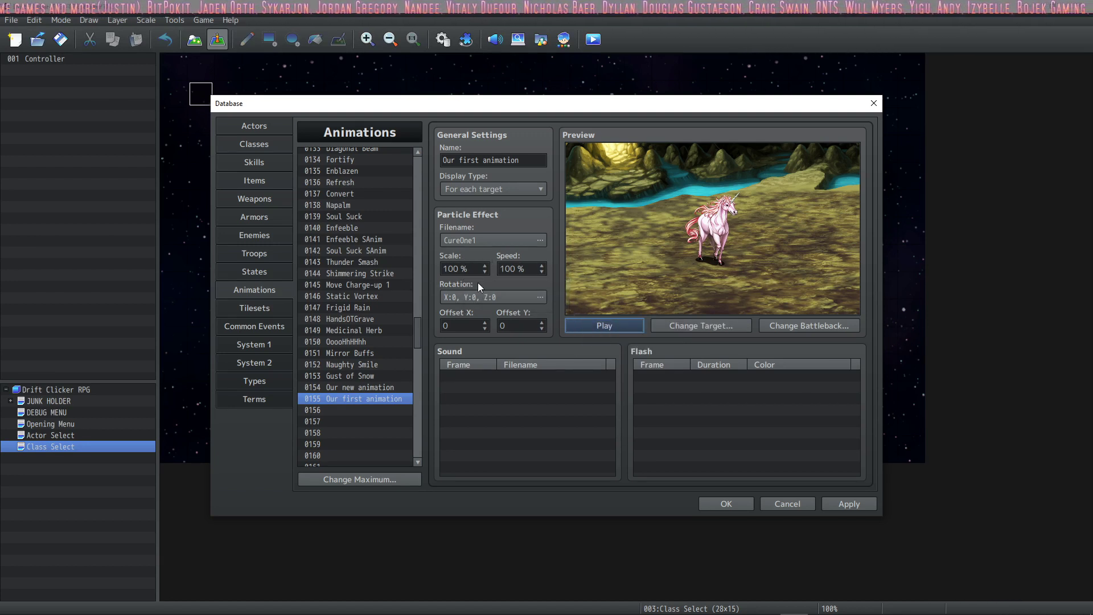
Set the particle effect's scale to 200% and speed to 50%, playing the animation after each change.
{"action": "left_click", "coordinate": [473, 269]}
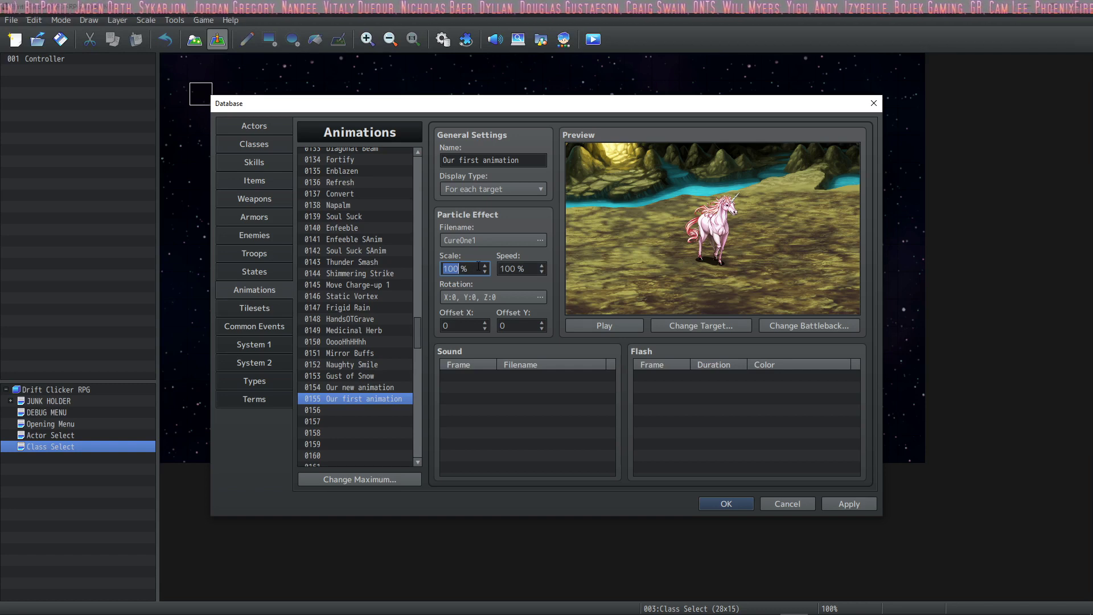
{"action": "type", "text": "200"}
{"action": "left_click", "coordinate": [626, 329]}
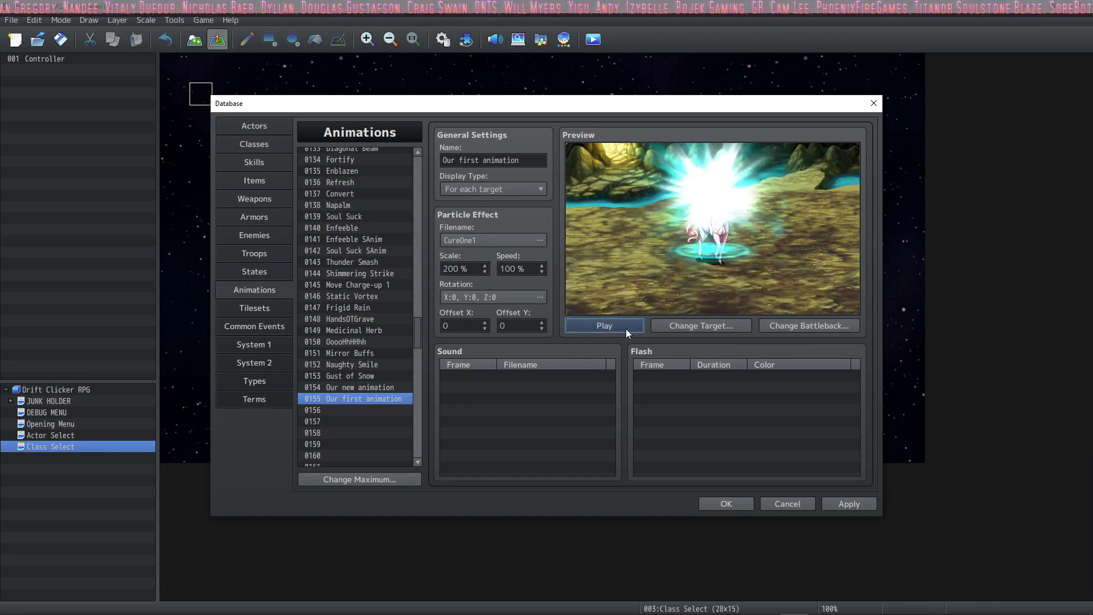
{"action": "left_click", "coordinate": [520, 270]}
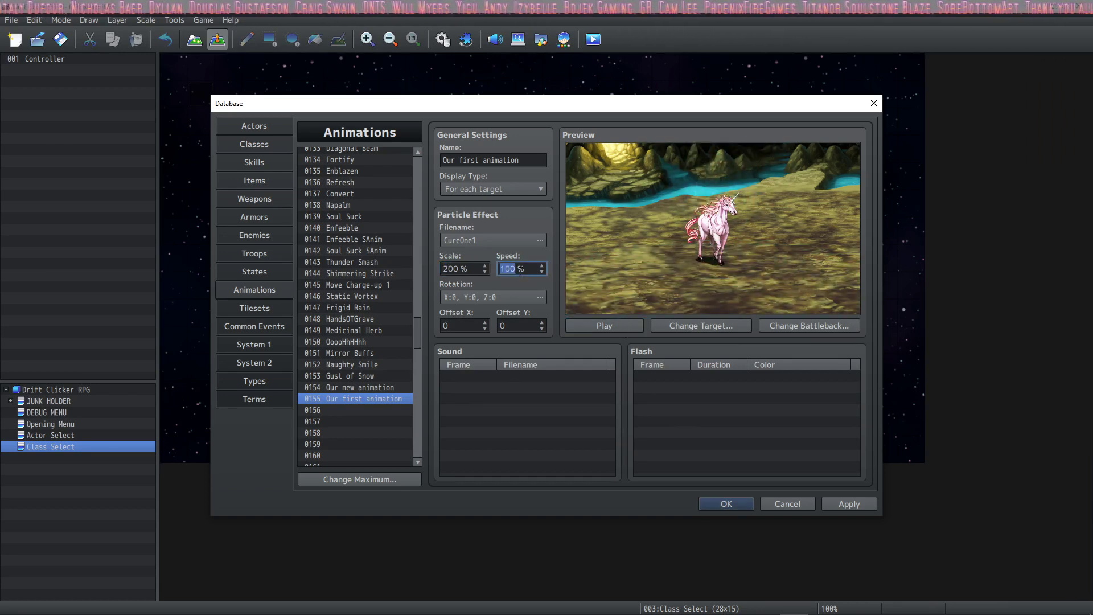
{"action": "left_click", "coordinate": [596, 323]}
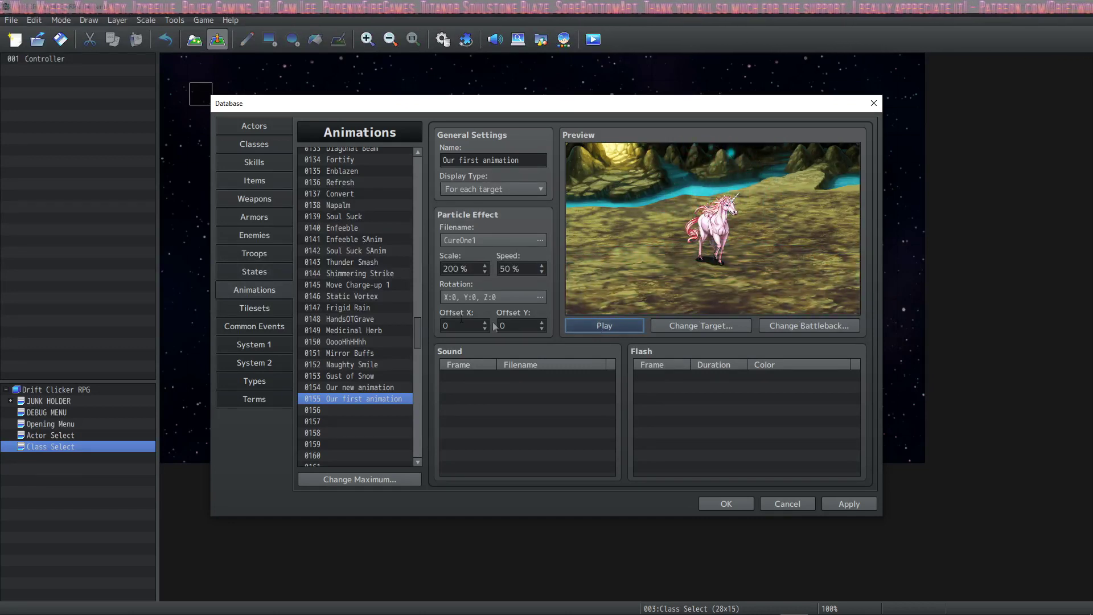
Set the particle effect's rotation to Y 90 and Z 90, and play the animation to check it.
{"action": "left_click", "coordinate": [480, 297]}
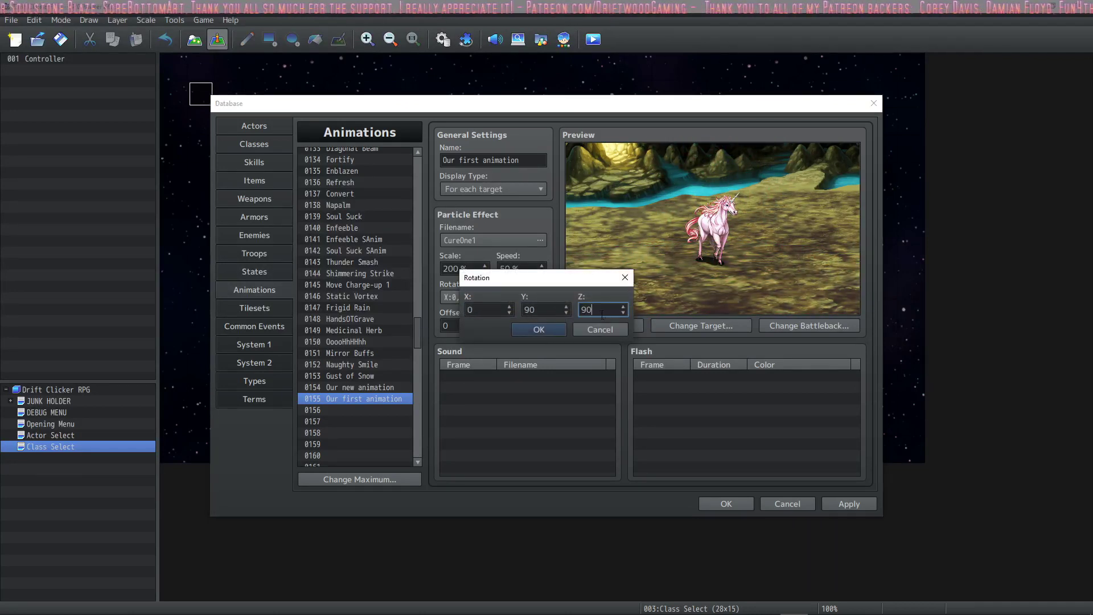
{"action": "left_click", "coordinate": [538, 329]}
{"action": "left_click", "coordinate": [620, 328]}
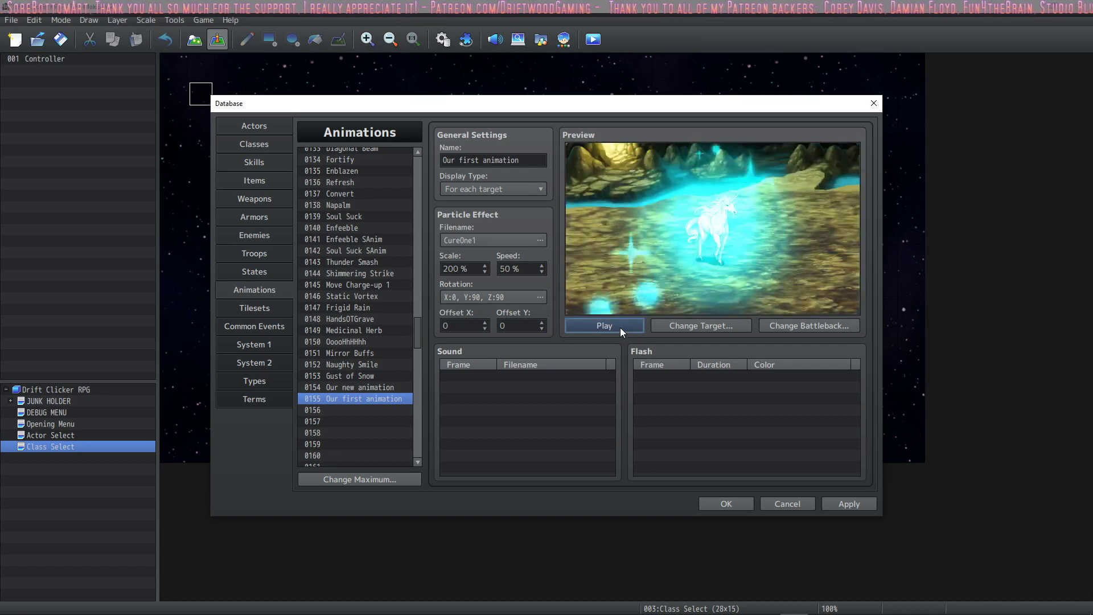
{"action": "left_click", "coordinate": [620, 326]}
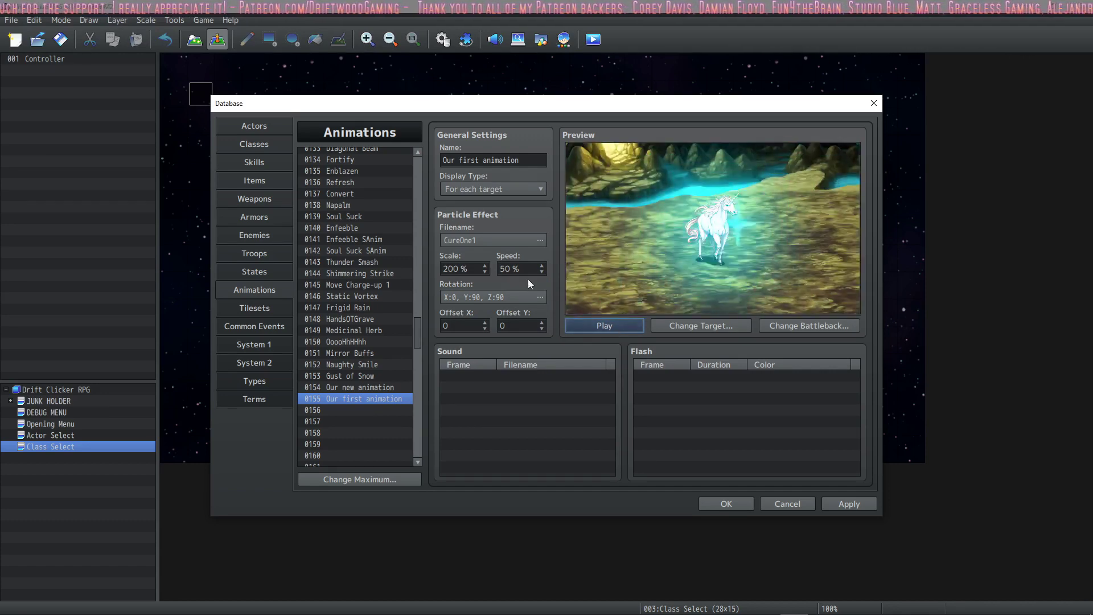
Set the particle effect's Z rotation to -90 and replay the animation.
{"action": "left_click", "coordinate": [540, 297]}
{"action": "double_click", "coordinate": [592, 310]}
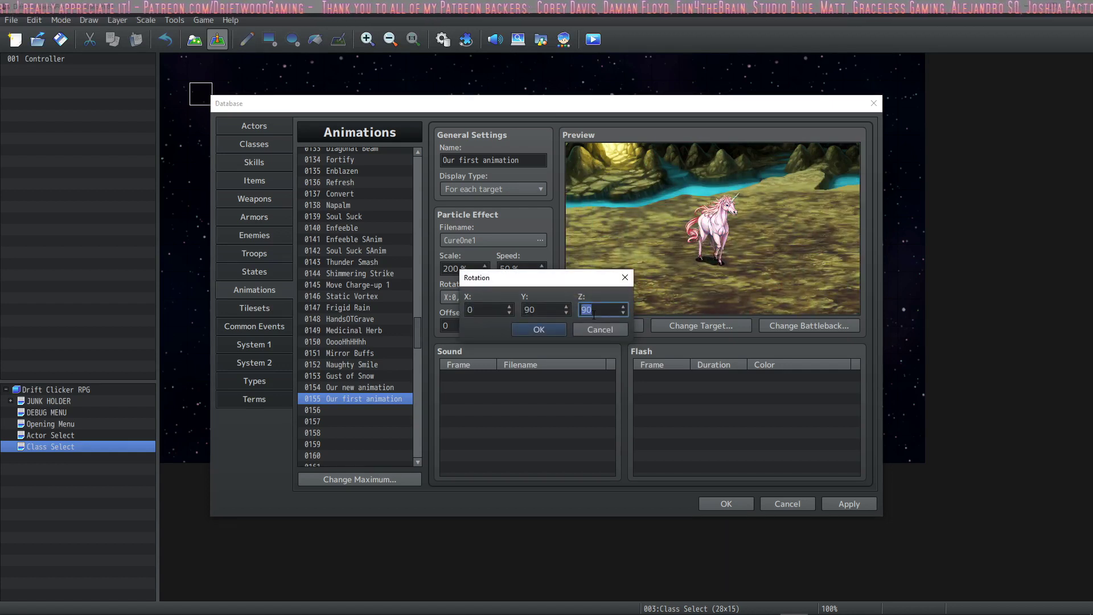
{"action": "left_click", "coordinate": [540, 329]}
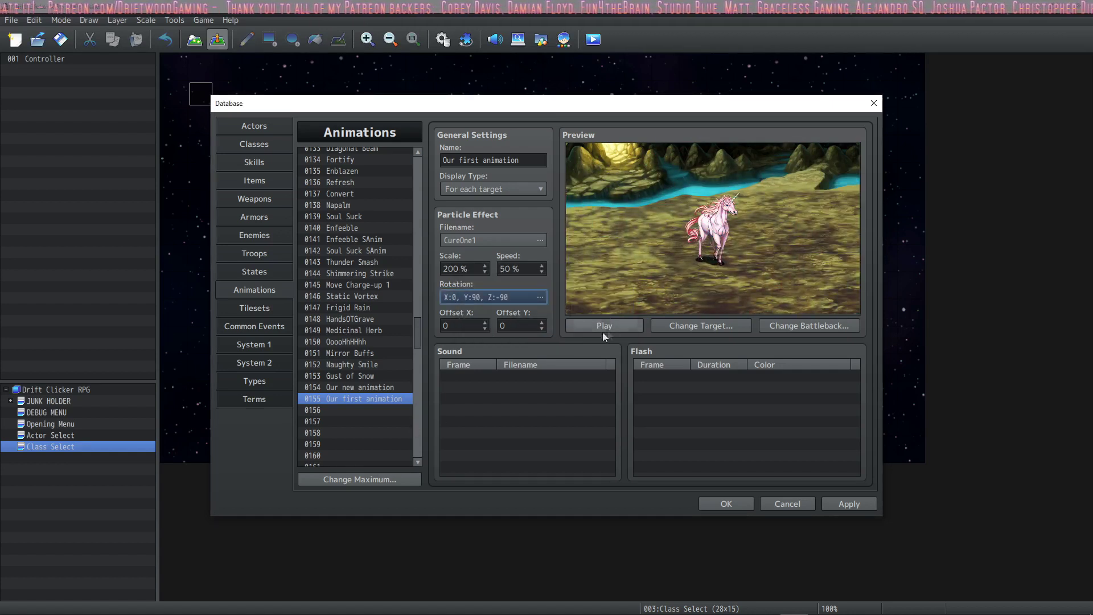
{"action": "left_click", "coordinate": [623, 319]}
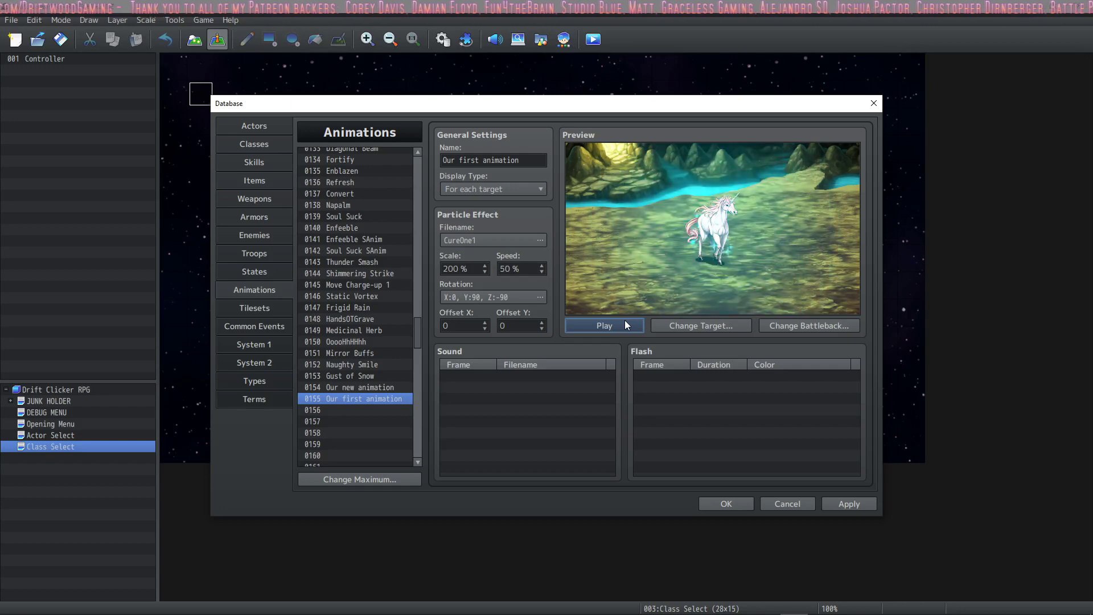
Set the particle effect's rotation to Y 65 and Z -65, and replay the animation to check it.
{"action": "left_click", "coordinate": [624, 320]}
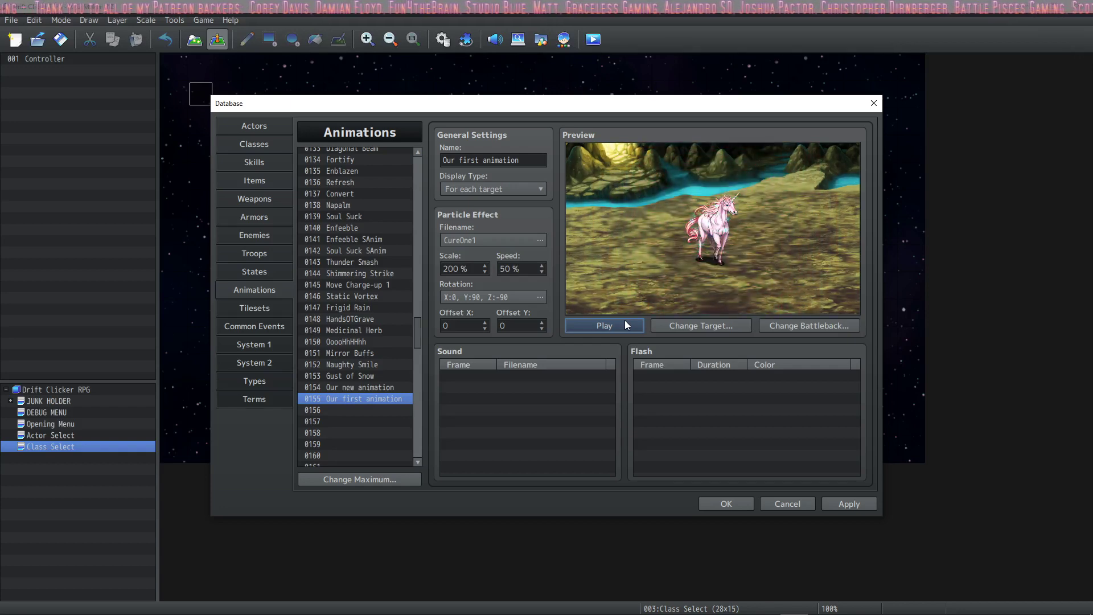
{"action": "left_click", "coordinate": [624, 319]}
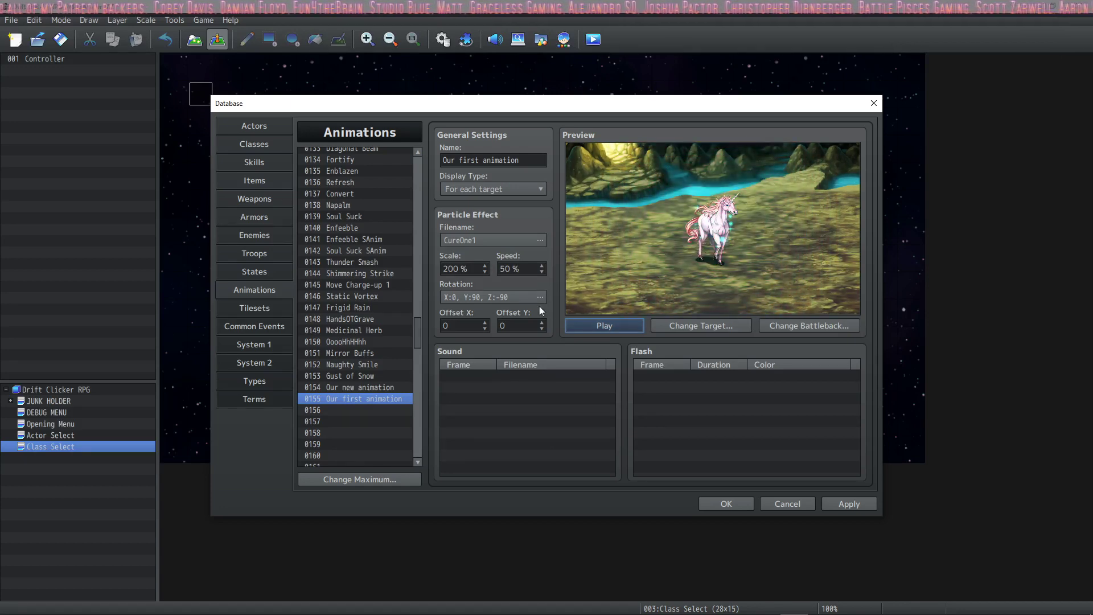
{"action": "left_click", "coordinate": [540, 297]}
{"action": "left_click", "coordinate": [539, 335]}
{"action": "left_click", "coordinate": [609, 329]}
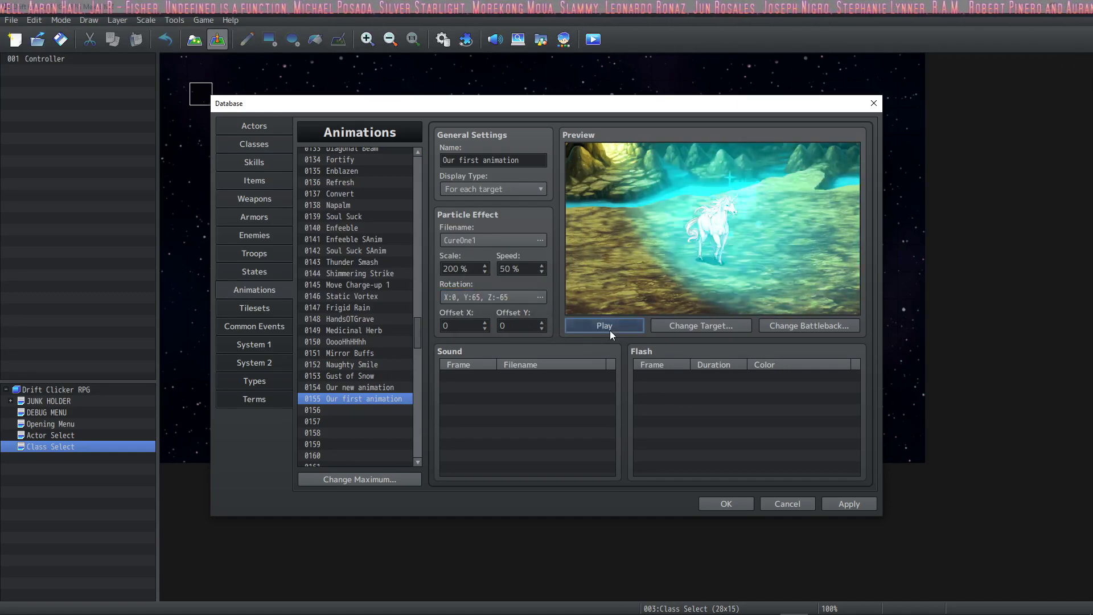
{"action": "left_click", "coordinate": [610, 329]}
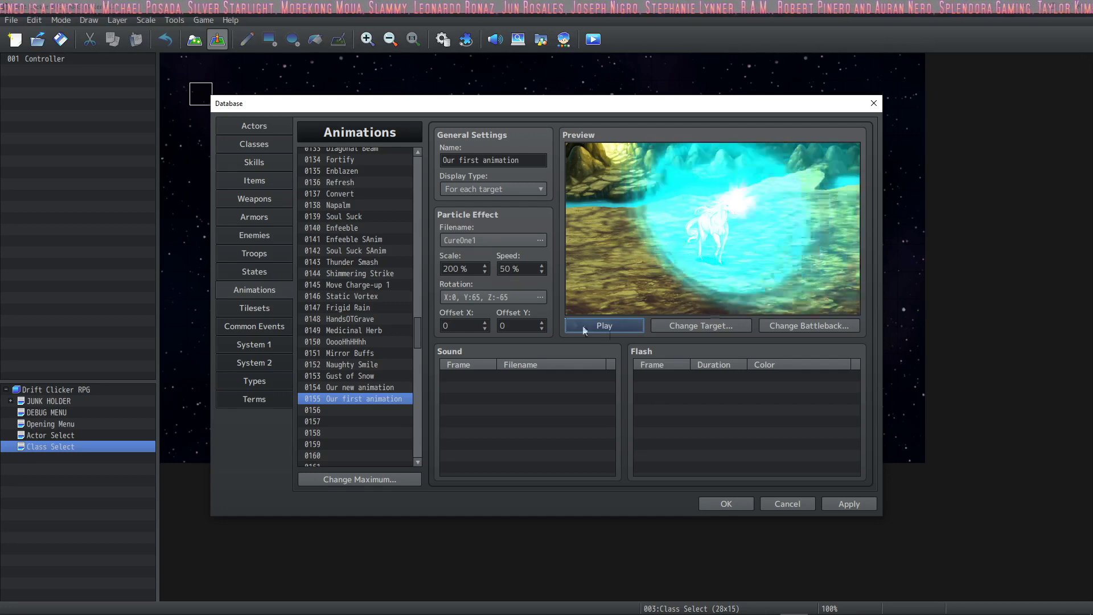
{"action": "left_click", "coordinate": [605, 325]}
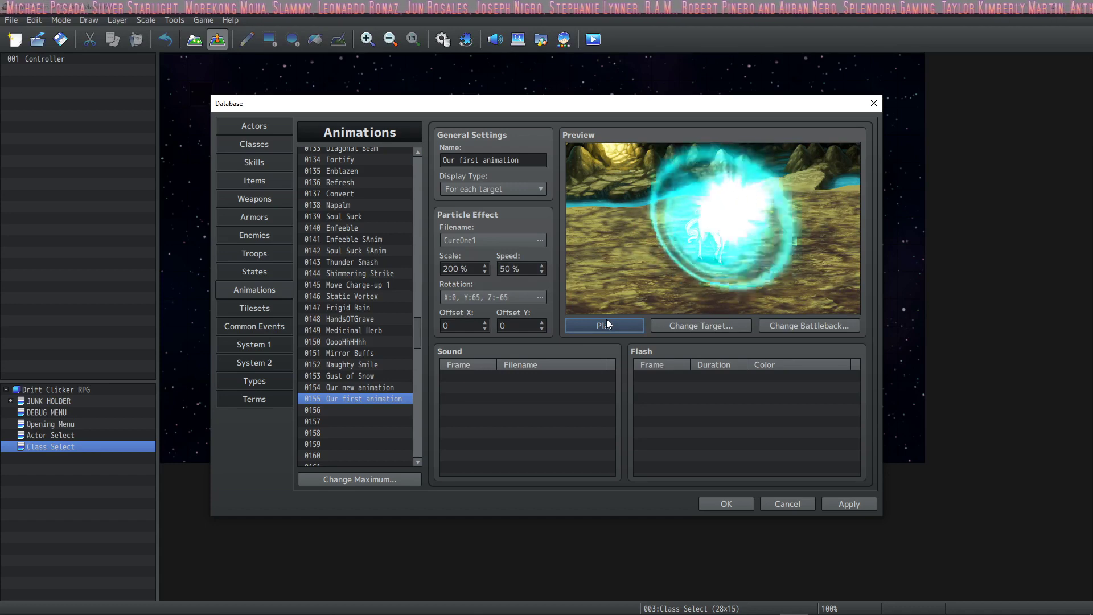
Set the particle effect's Offset X to -24 and Offset Y to 24, and play the animation several times.
{"action": "left_click", "coordinate": [463, 325]}
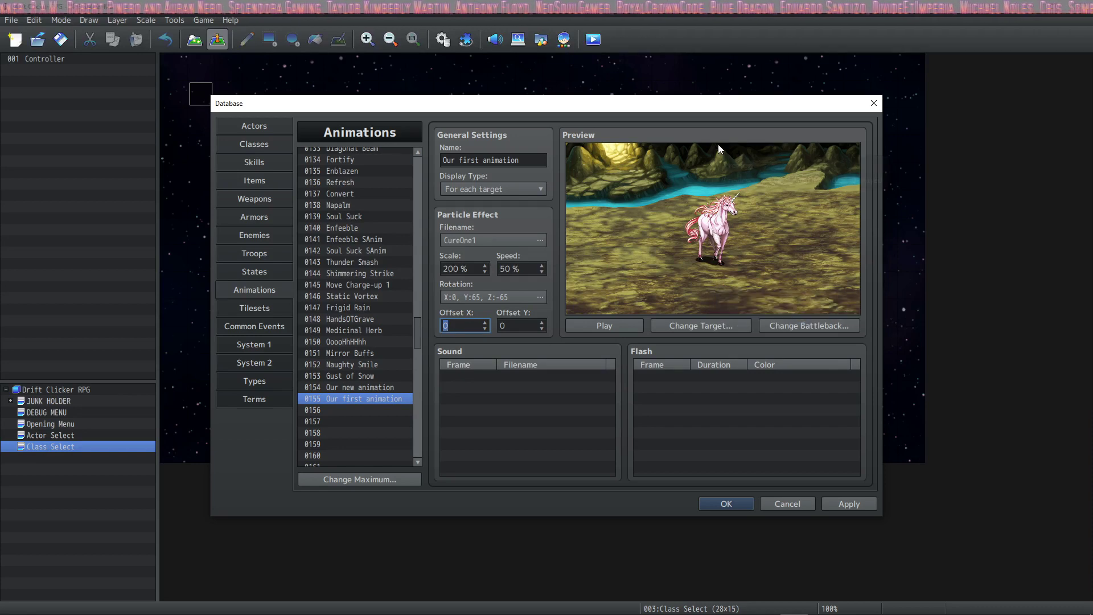
{"action": "left_click", "coordinate": [633, 323]}
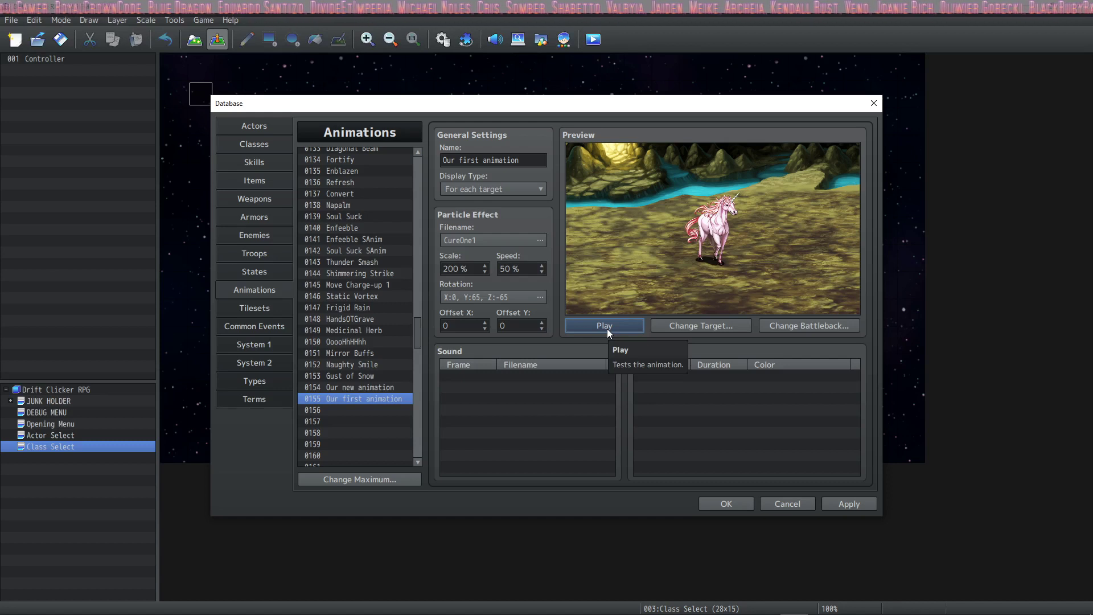
{"action": "left_click", "coordinate": [465, 325]}
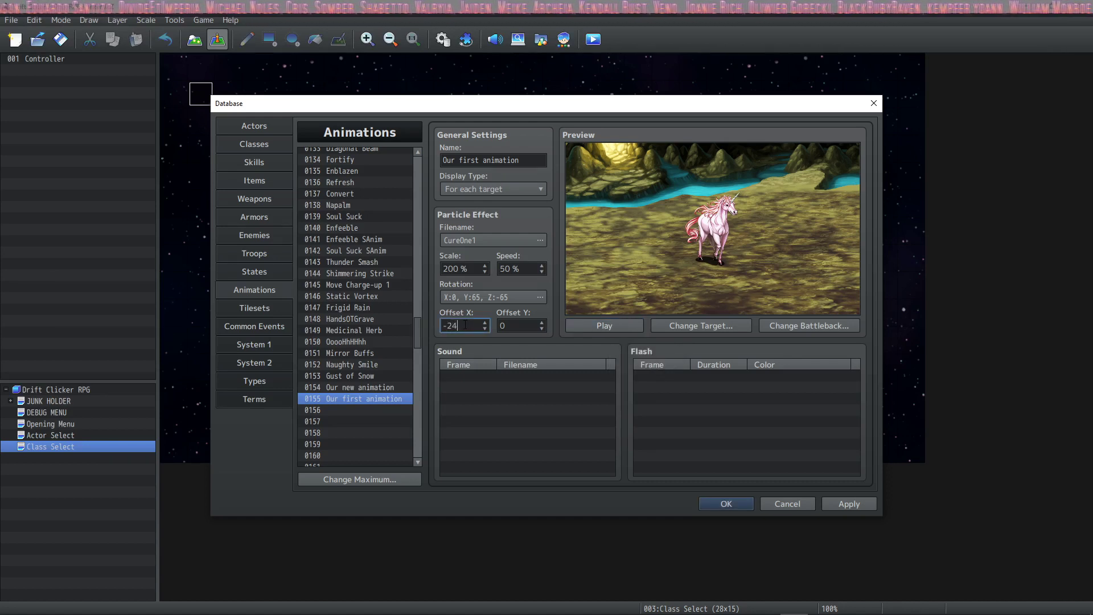
{"action": "key", "text": "Tab"}
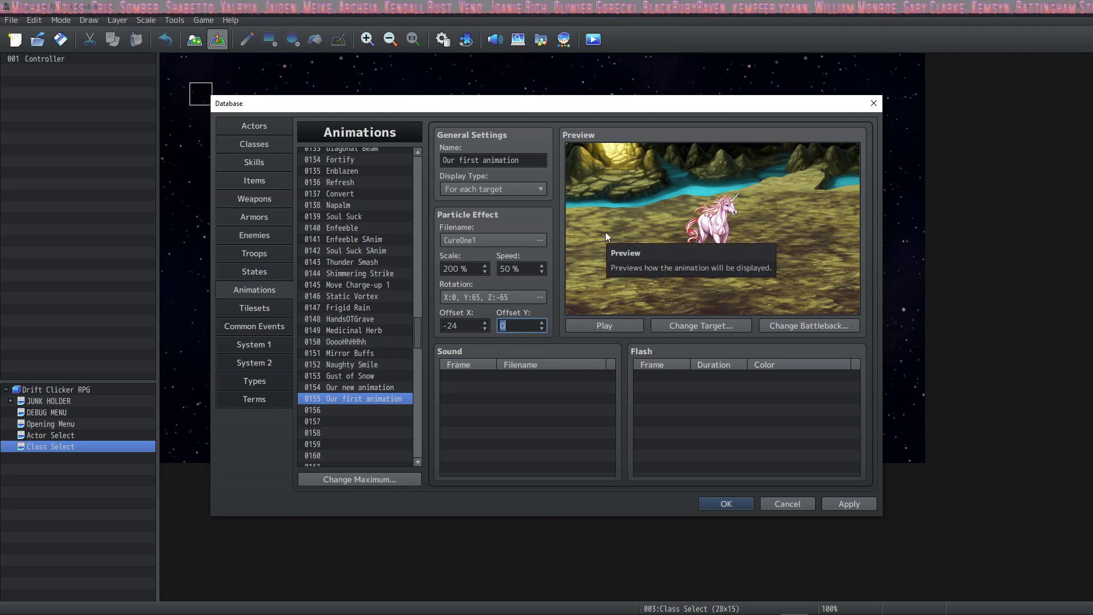
{"action": "type", "text": "24"}
{"action": "left_click", "coordinate": [589, 326]}
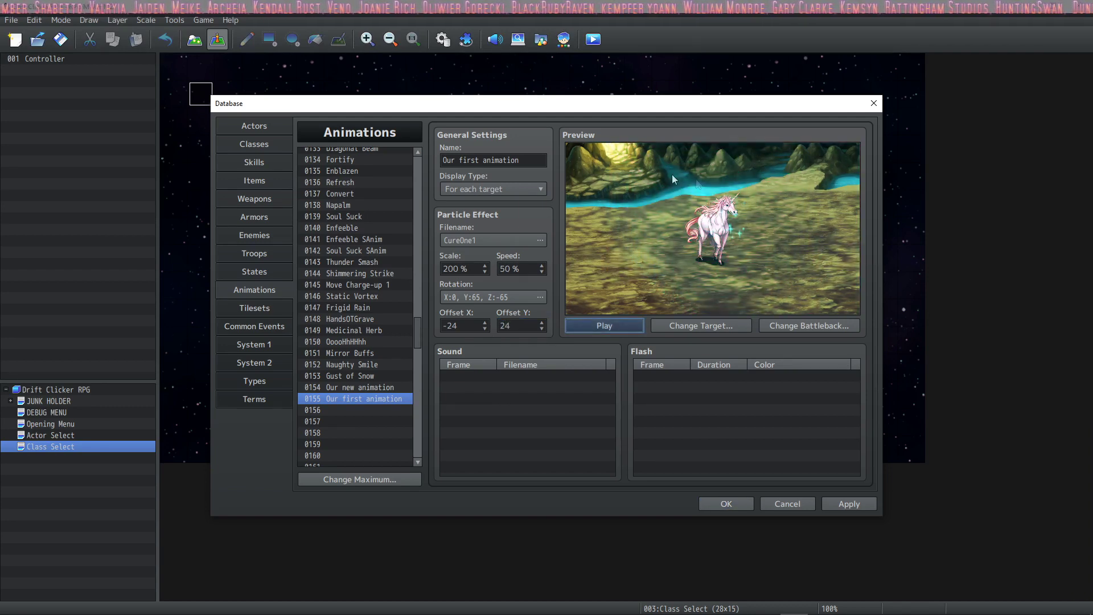
{"action": "left_click", "coordinate": [619, 323]}
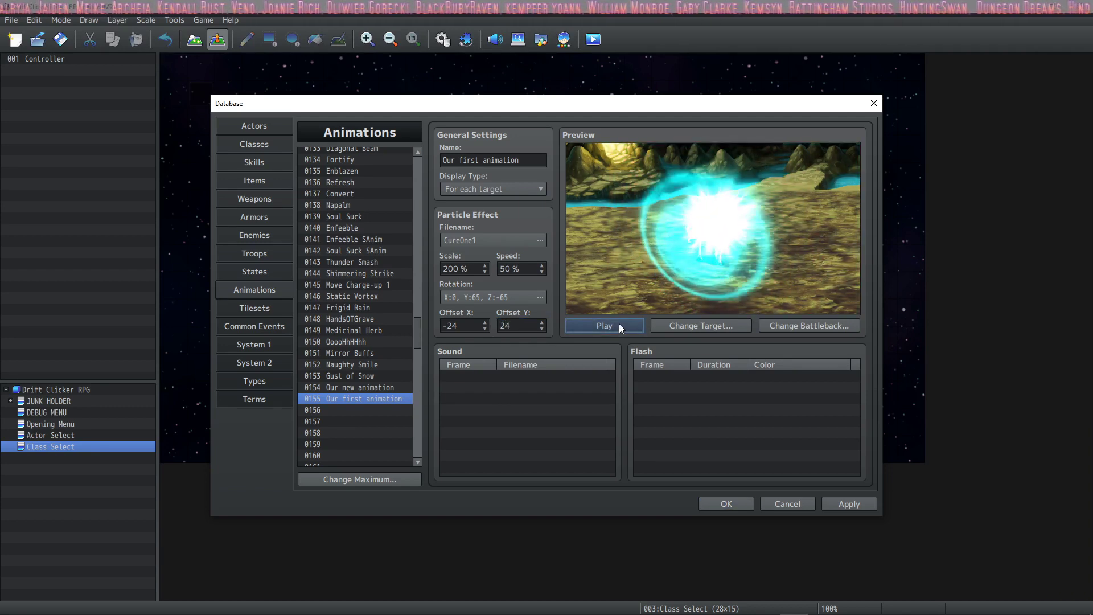
{"action": "left_click", "coordinate": [619, 323]}
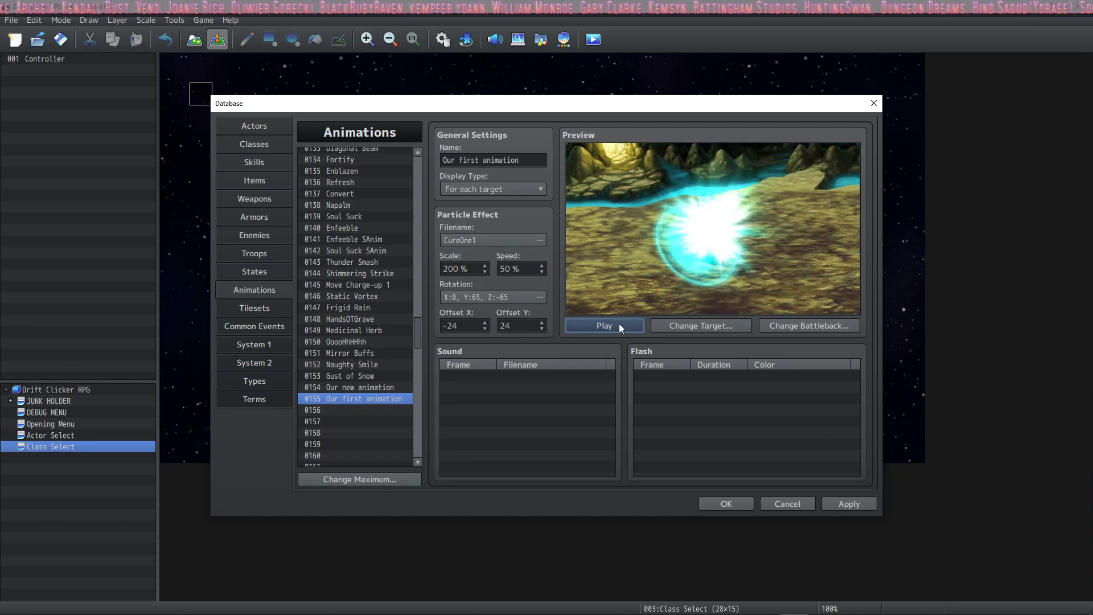
{"action": "left_click", "coordinate": [619, 323]}
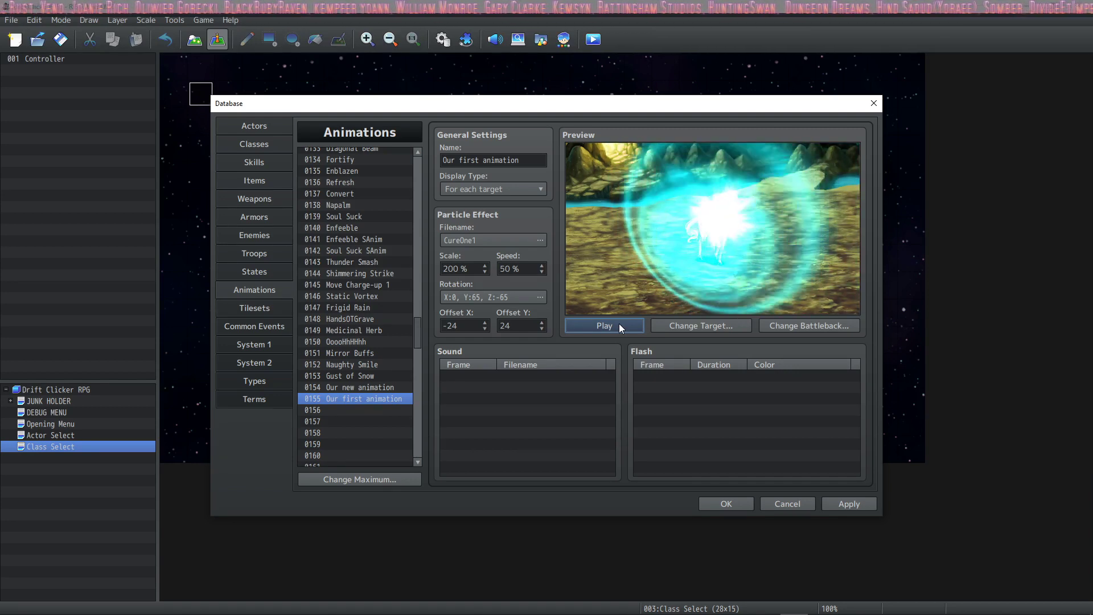
Add the Heal3 sound at frame 1 with 90% volume and 70% pitch, and play the animation.
{"action": "left_click", "coordinate": [512, 375]}
{"action": "left_click", "coordinate": [646, 376]}
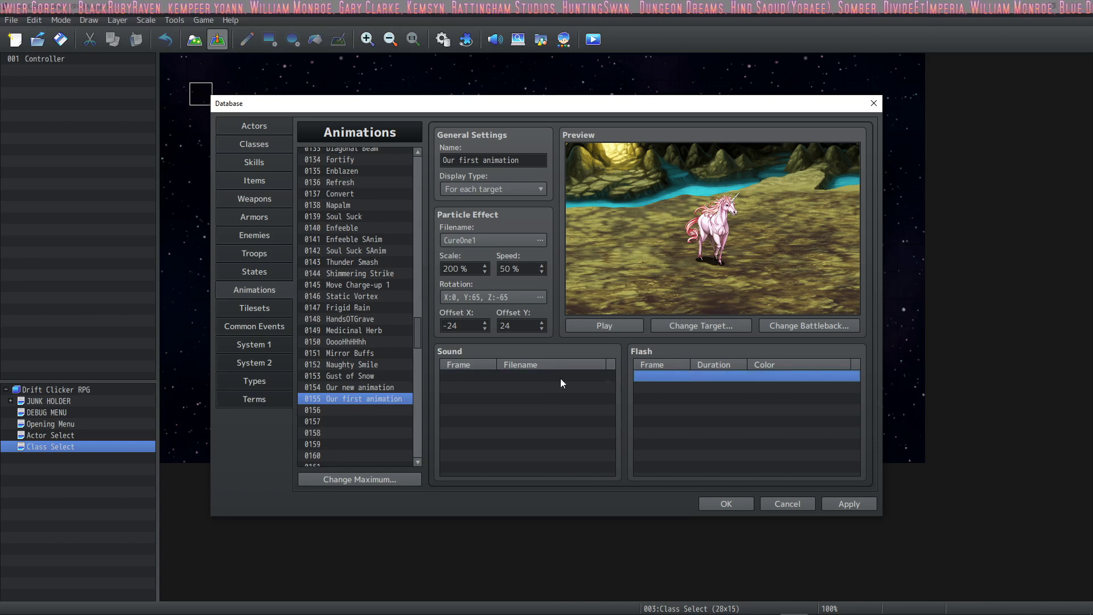
{"action": "double_click", "coordinate": [467, 377]}
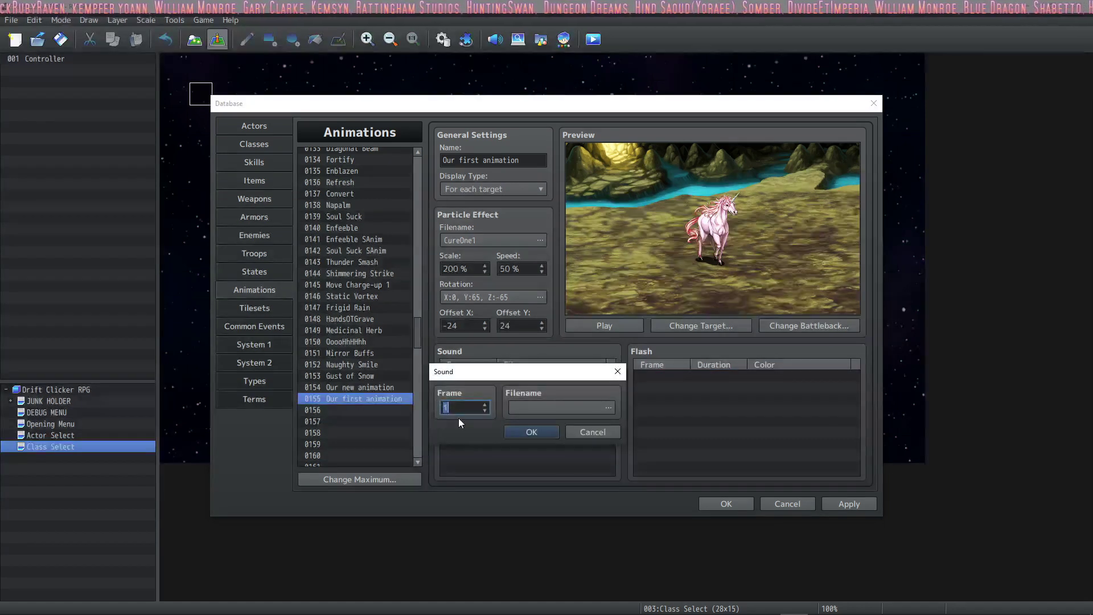
{"action": "left_click", "coordinate": [592, 407]}
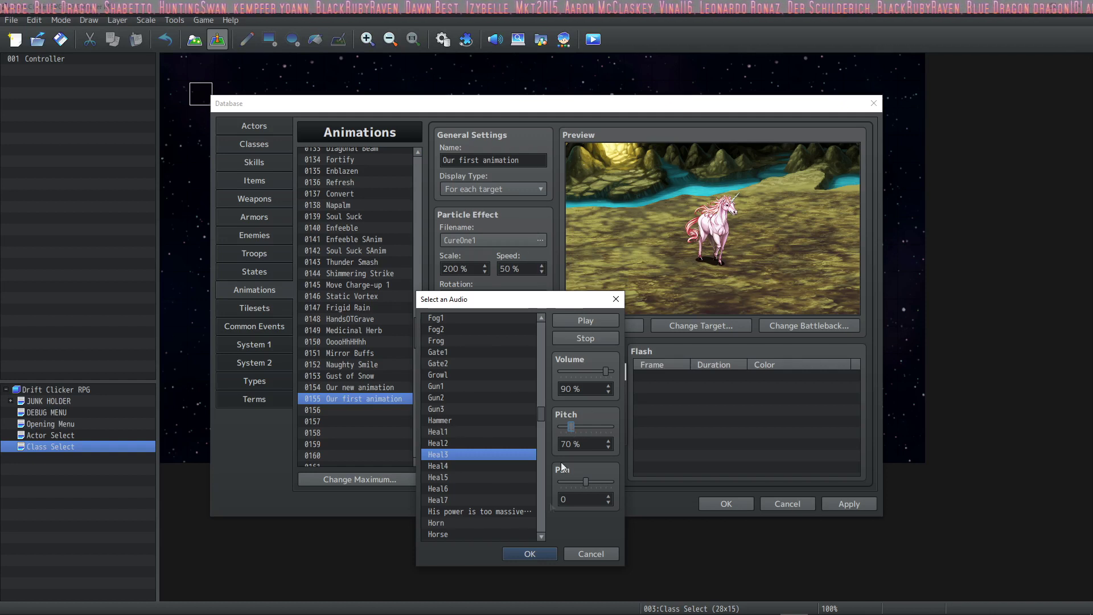
{"action": "left_click", "coordinate": [530, 553]}
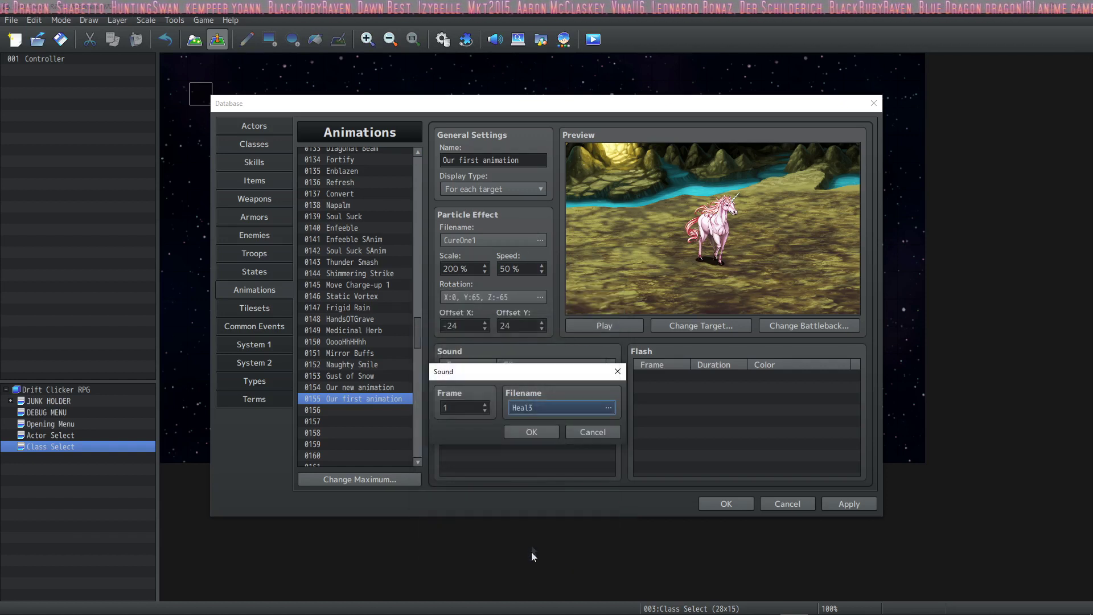
{"action": "left_click", "coordinate": [541, 434]}
{"action": "left_click", "coordinate": [599, 327]}
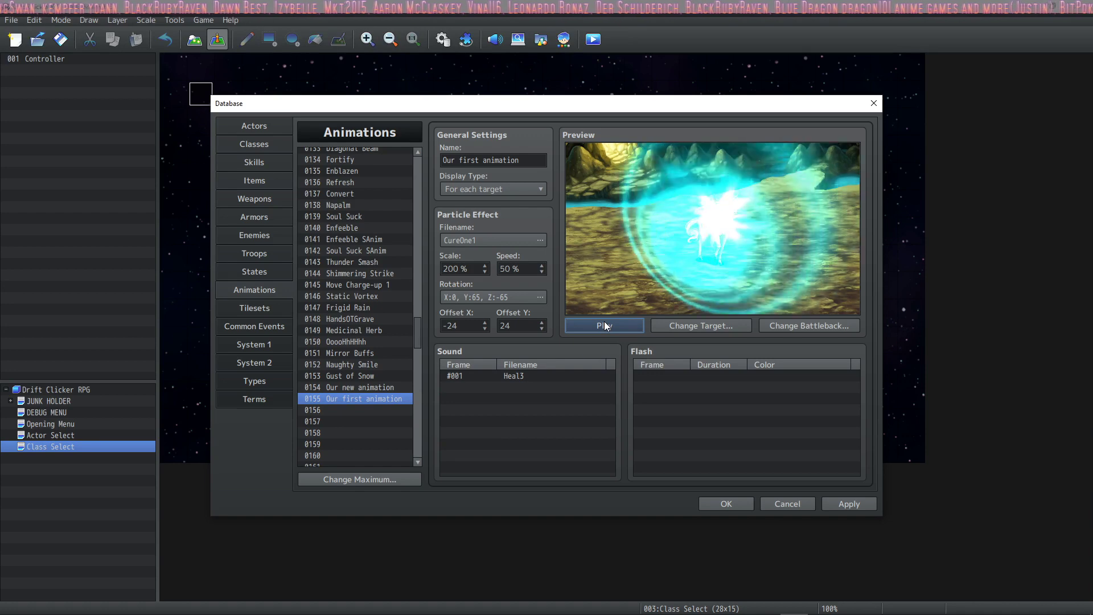
Add the Coin sound at frame 90 as a second sound entry and play the animation with it.
{"action": "double_click", "coordinate": [535, 387]}
{"action": "scroll", "coordinate": [551, 306], "scroll_direction": "down", "scroll_amount": 1}
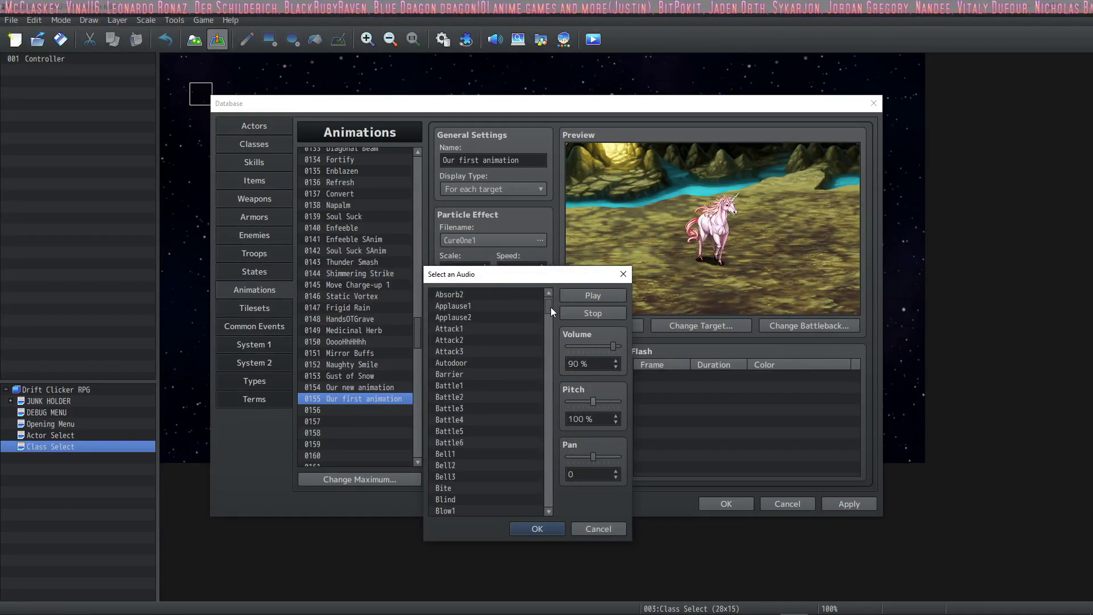
{"action": "left_click_drag", "start_coordinate": [551, 306], "coordinate": [549, 312]}
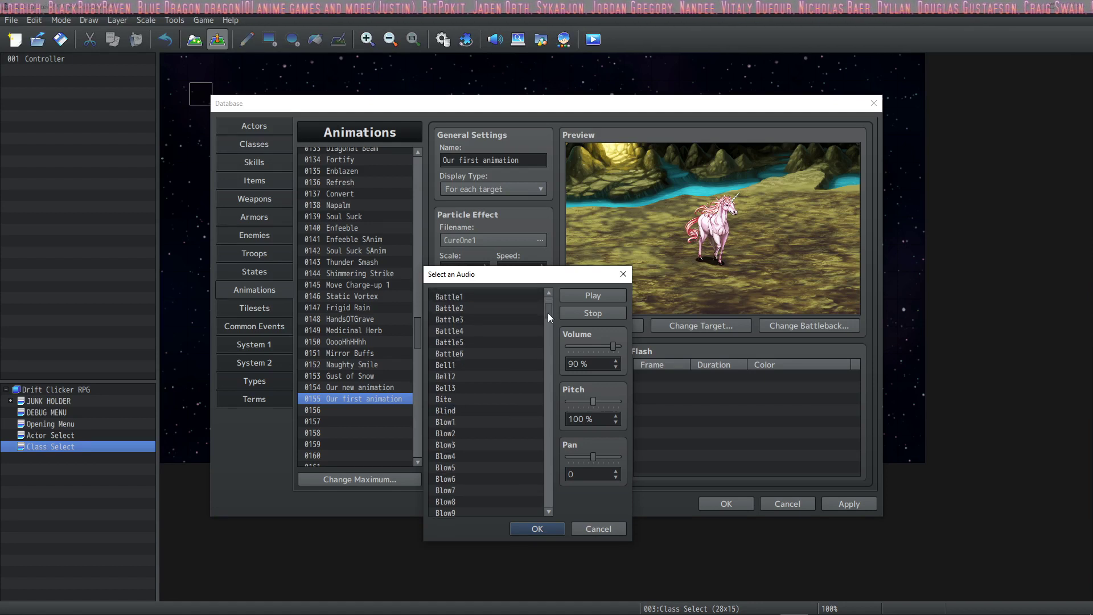
{"action": "scroll", "coordinate": [530, 348], "scroll_direction": "down", "scroll_amount": 10}
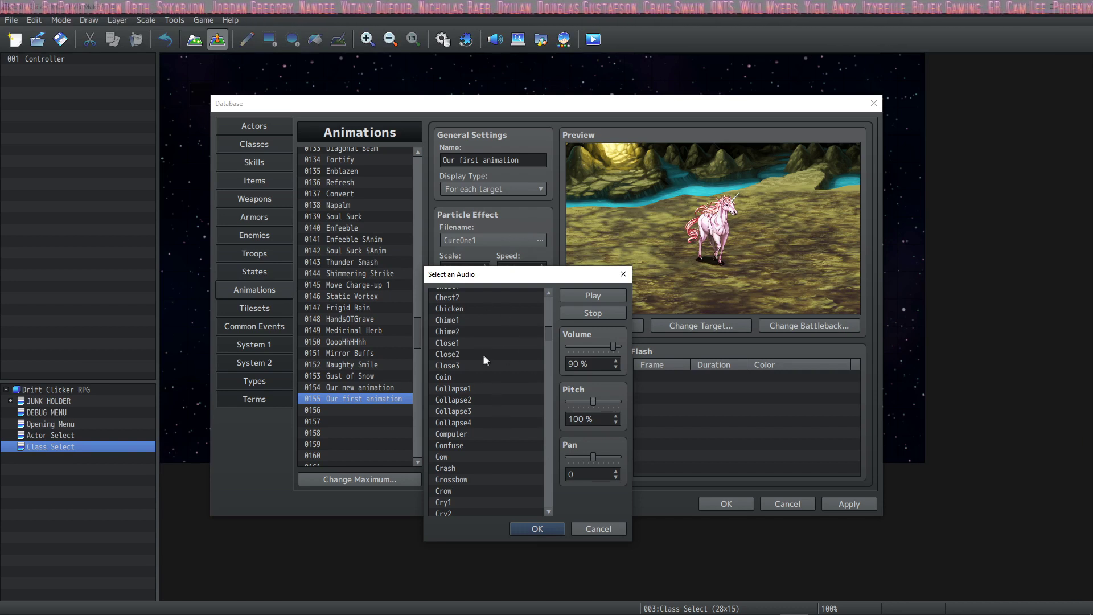
{"action": "left_click", "coordinate": [491, 377]}
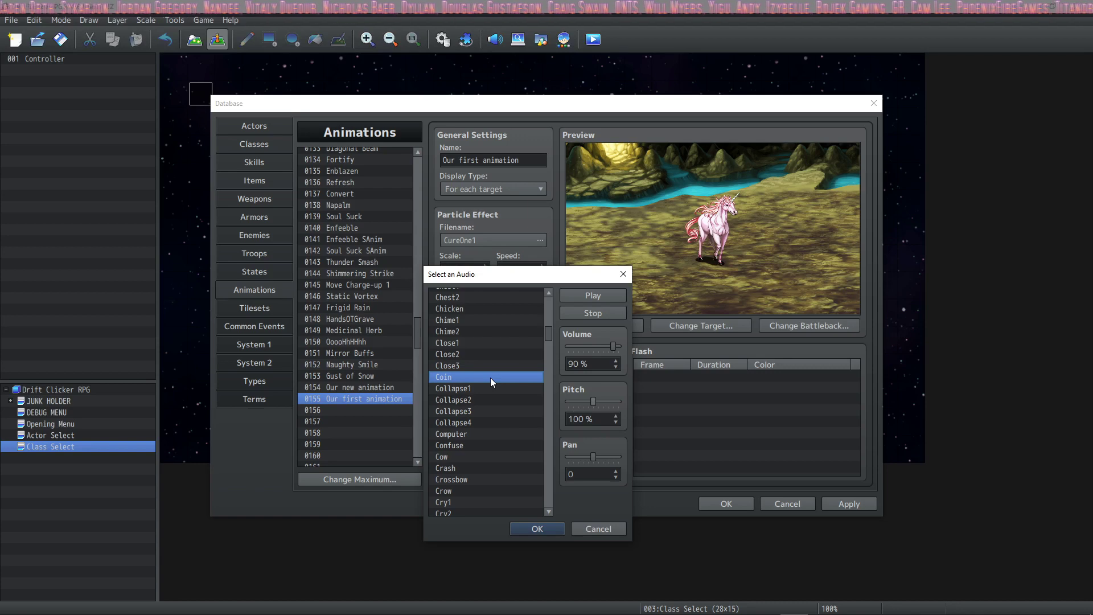
{"action": "key", "text": "Return"}
{"action": "left_click", "coordinate": [626, 322]}
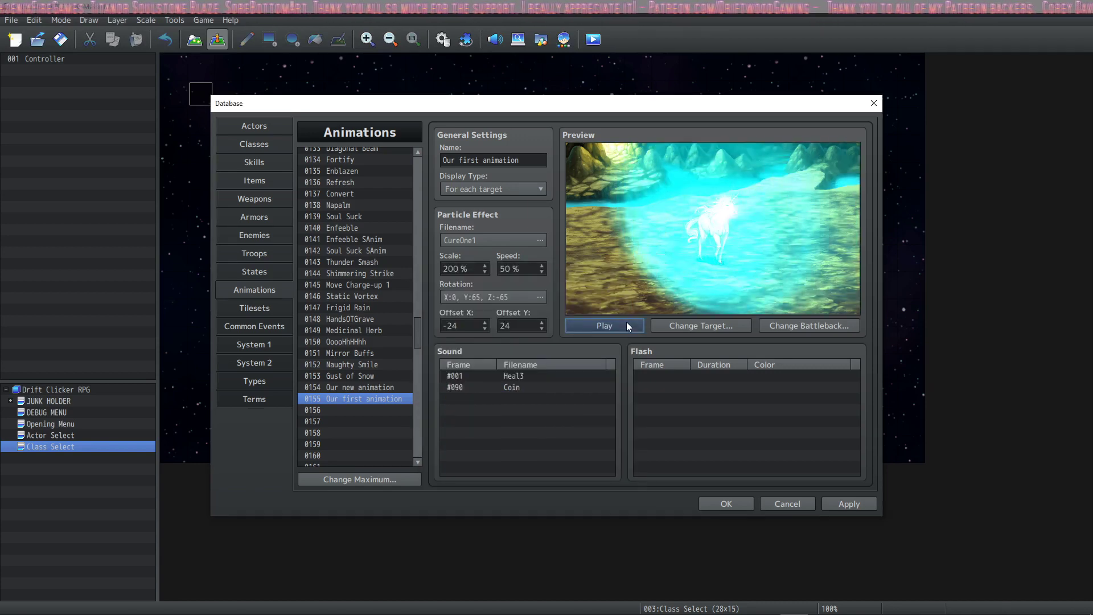
{"action": "left_click", "coordinate": [626, 322]}
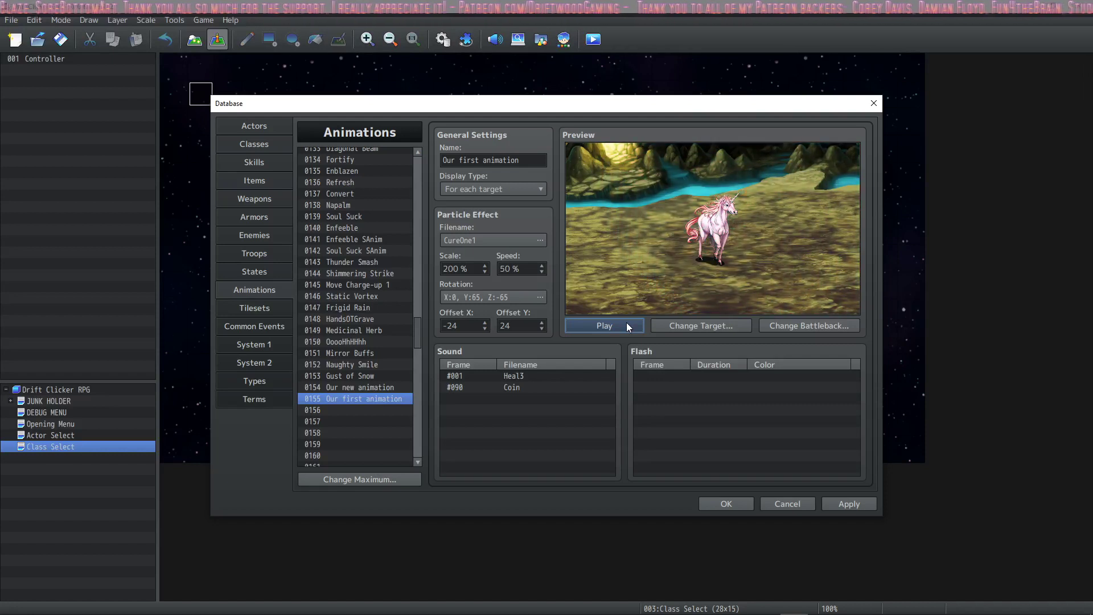
Set the Coin sound's frame to 100 and replay the animation to check the sound timing.
{"action": "double_click", "coordinate": [509, 389]}
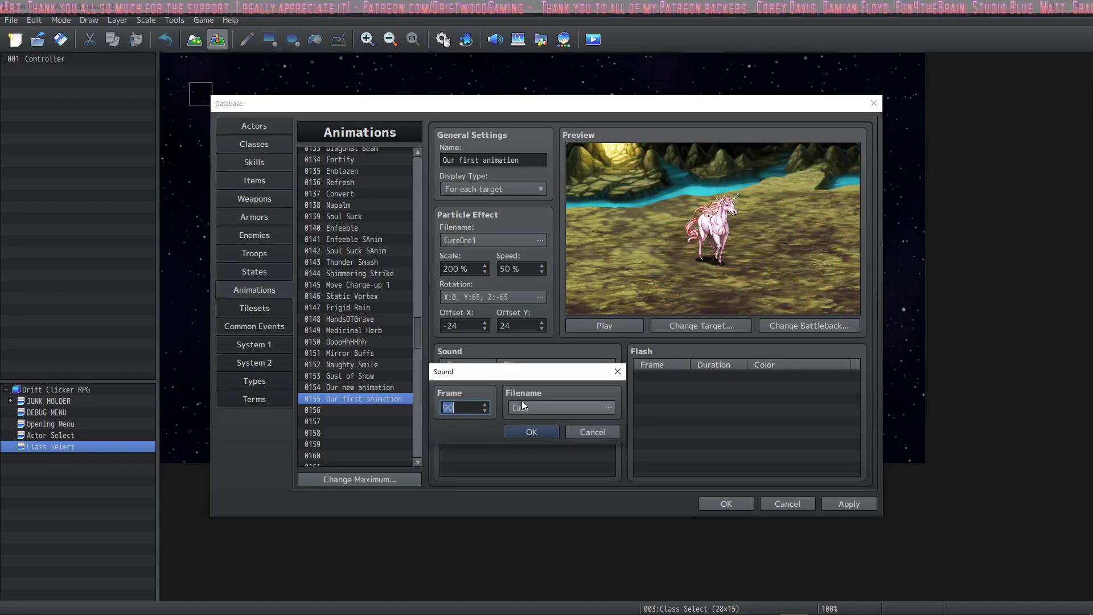
{"action": "type", "text": "100"}
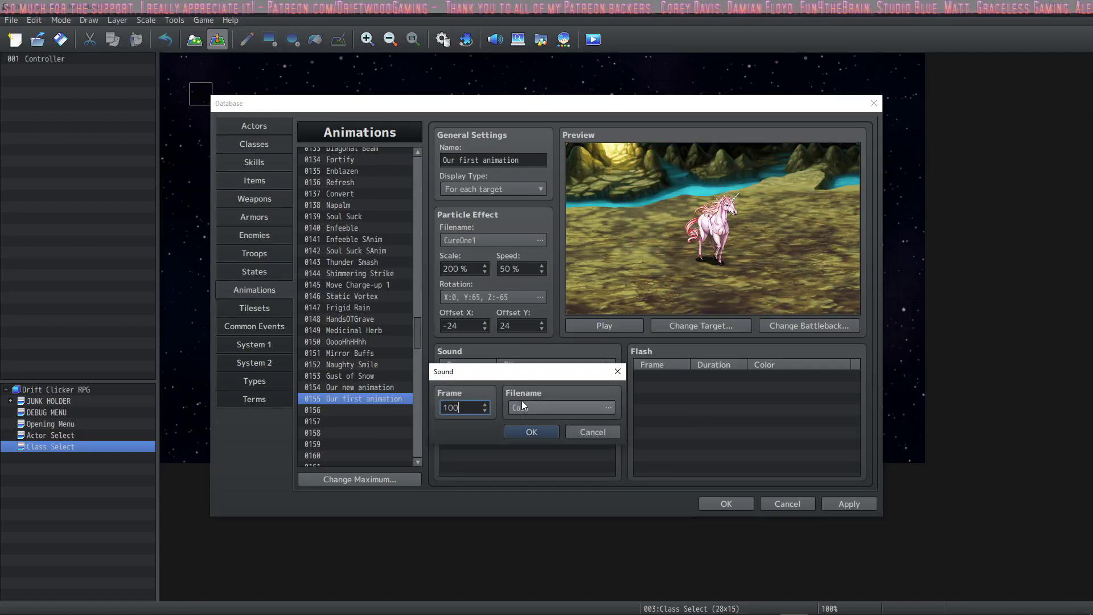
{"action": "left_click", "coordinate": [545, 436]}
{"action": "left_click", "coordinate": [619, 329]}
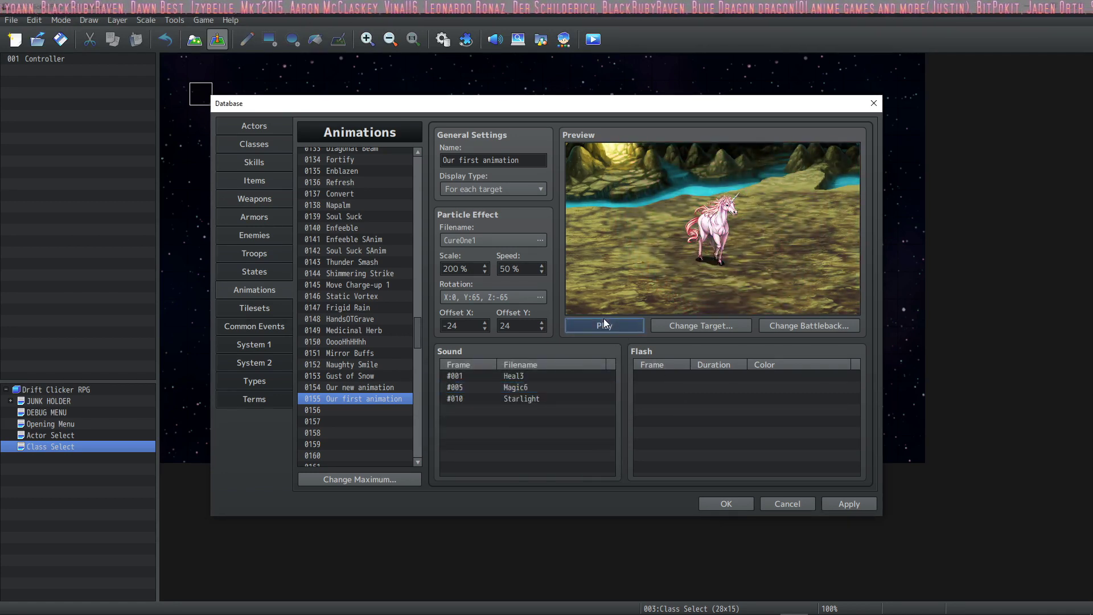
{"action": "left_click", "coordinate": [604, 323]}
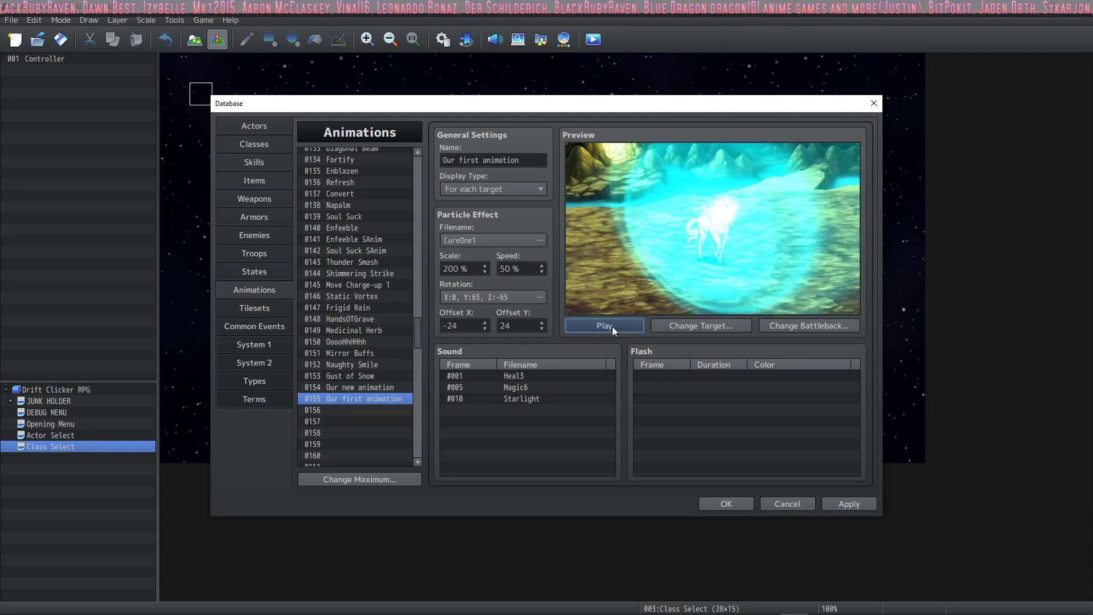
Switch to Aseprite and create a new 16 × 16 px RGBA sprite with a transparent background.
{"action": "triple_click", "coordinate": [540, 163]}
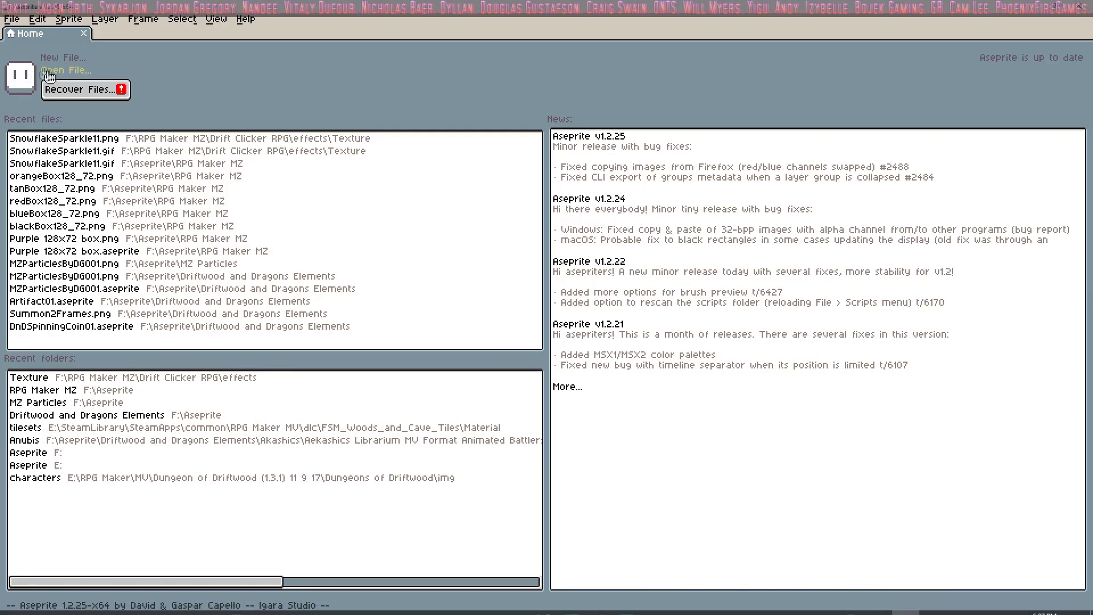
{"action": "left_click", "coordinate": [17, 20]}
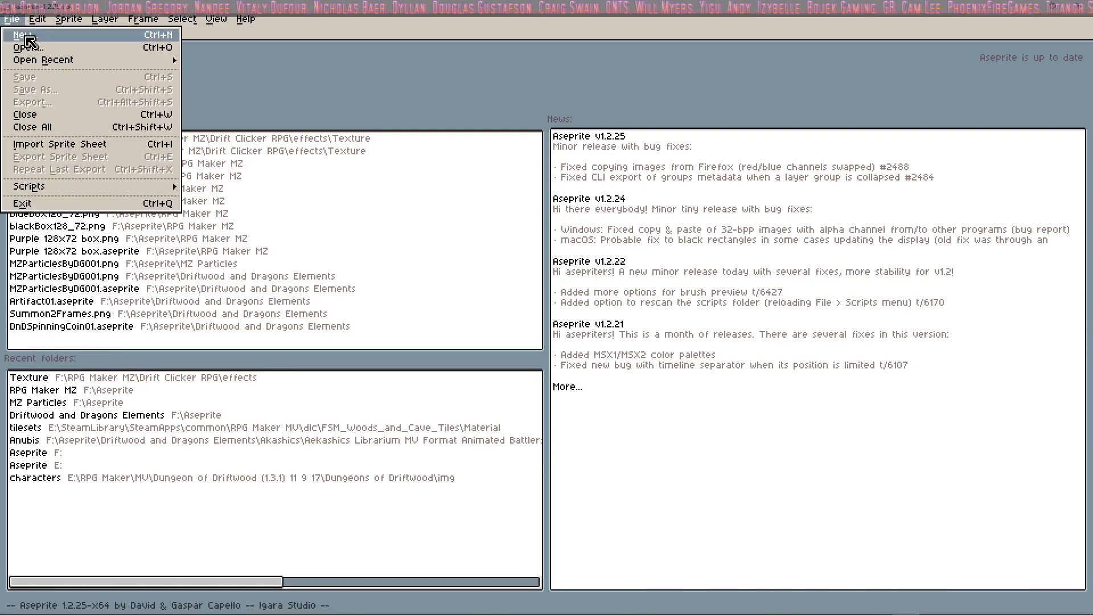
{"action": "left_click", "coordinate": [26, 35]}
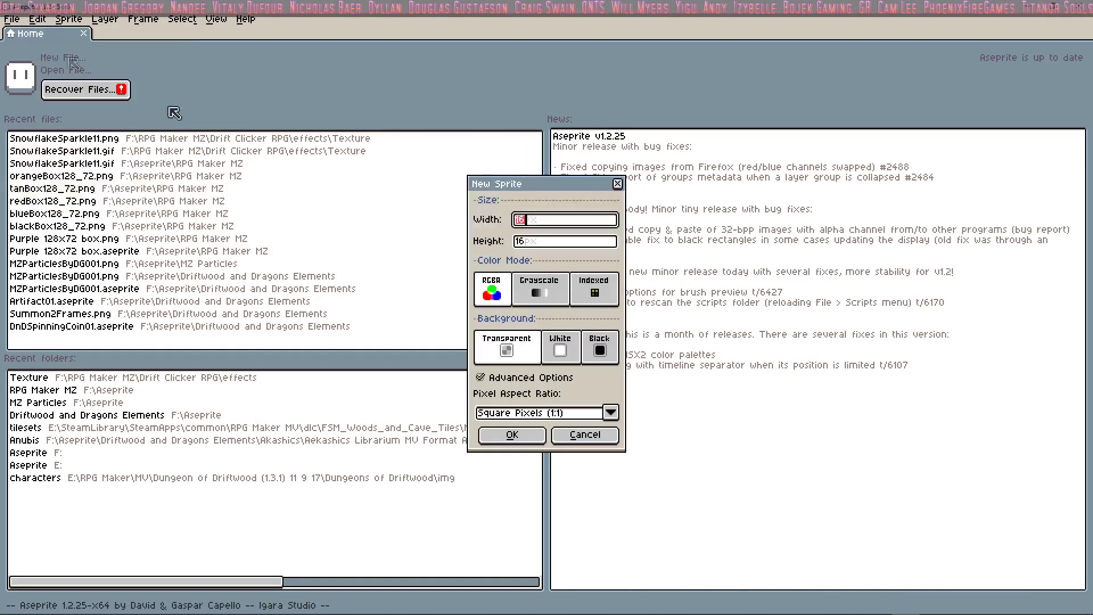
{"action": "left_click", "coordinate": [513, 436]}
{"action": "scroll", "coordinate": [355, 279], "scroll_direction": "up", "scroll_amount": 8}
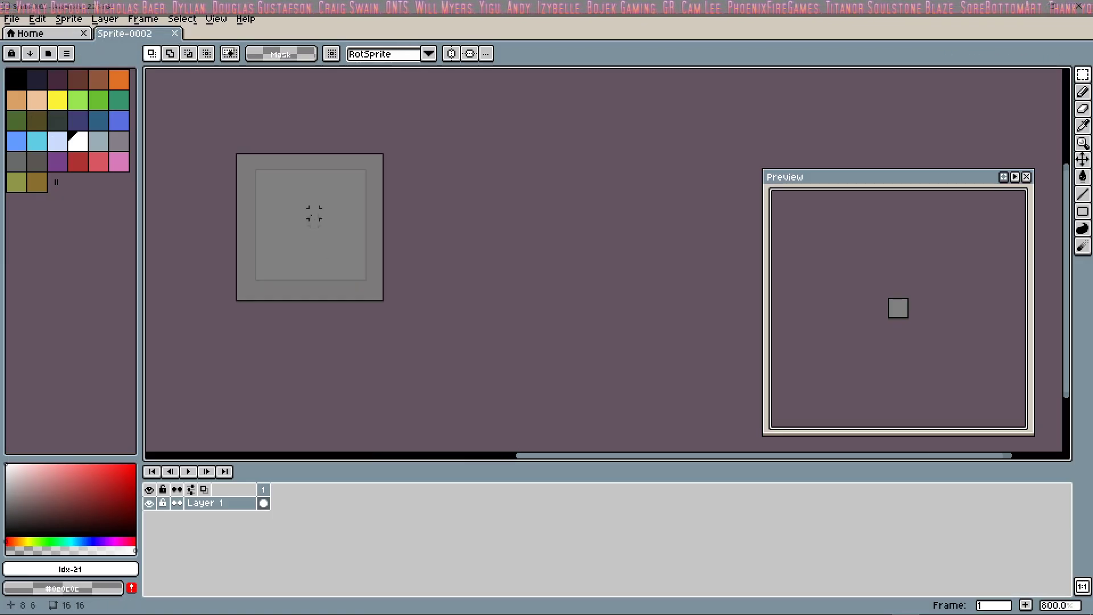
{"action": "middle_click_drag", "start_coordinate": [329, 200], "coordinate": [298, 222]}
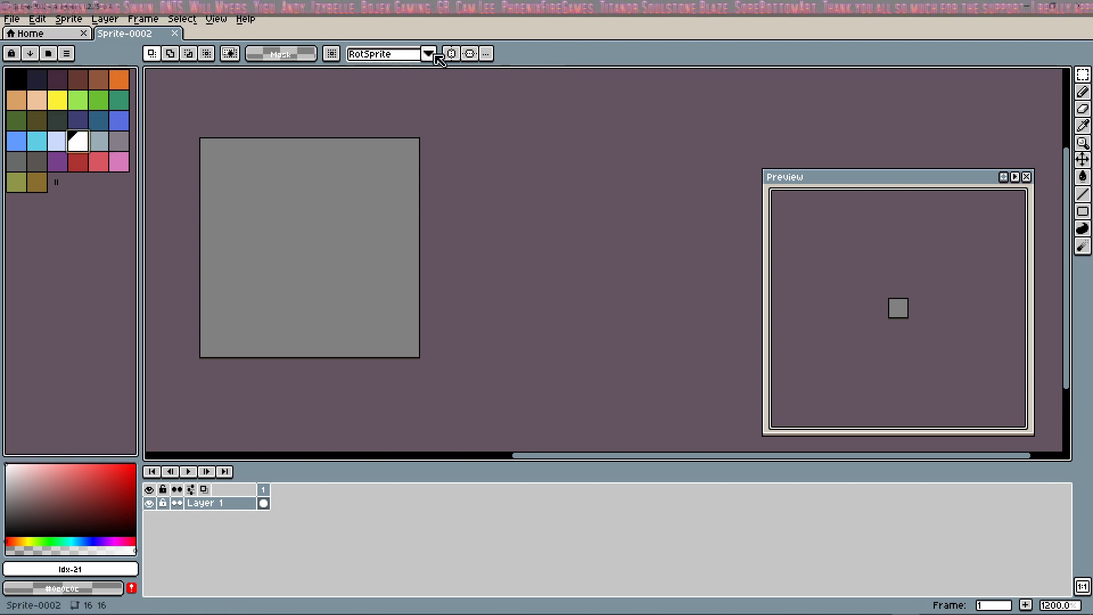
Enable horizontal and vertical symmetry for the sprite and choose white as the foreground colour.
{"action": "left_click", "coordinate": [452, 54]}
{"action": "key", "text": "bracketleft"}
{"action": "key", "text": "bracketleft"}
{"action": "key", "text": "bracketleft"}
{"action": "key", "text": "bracketleft"}
{"action": "key", "text": "bracketleft"}
{"action": "key", "text": "bracketleft"}
{"action": "key", "text": "bracketleft"}
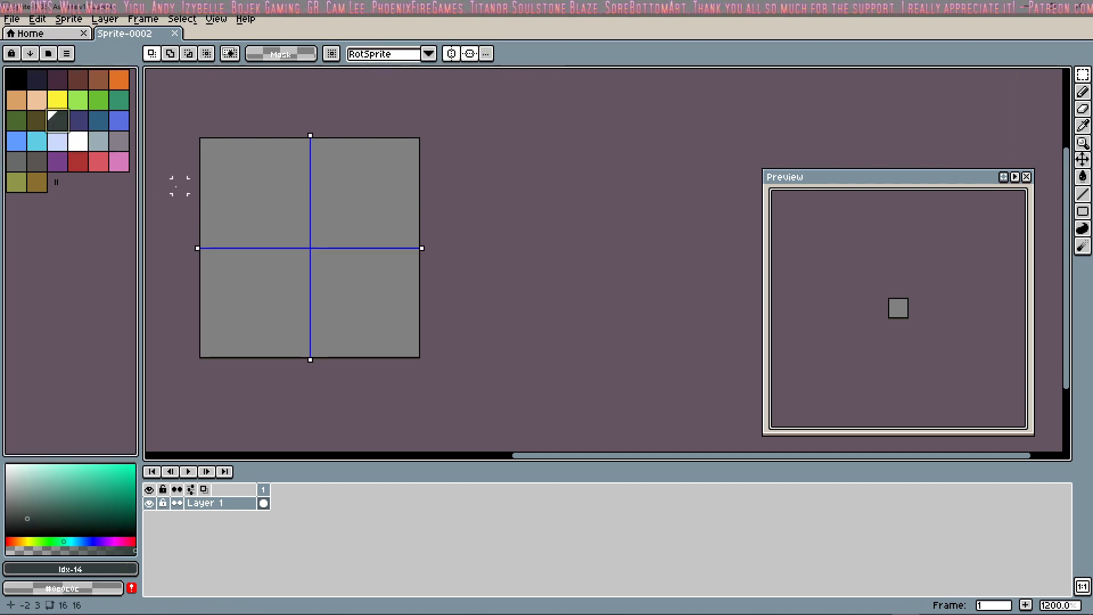
{"action": "left_click", "coordinate": [81, 145]}
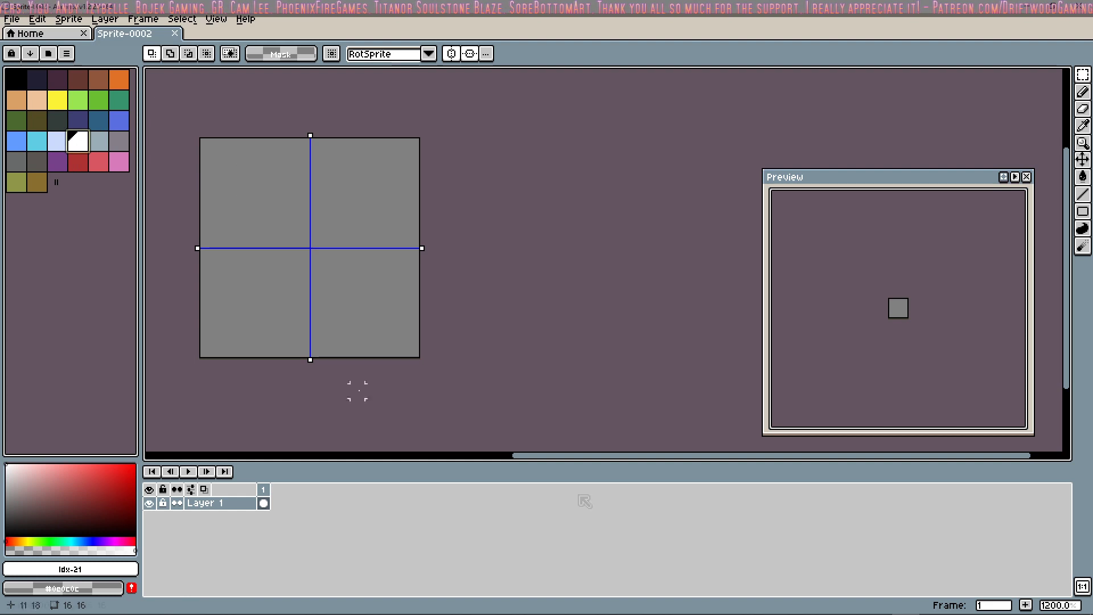
Draw a white symmetrical sprite with the Pencil: a rounded centre with two small gaps, side points and arms toward all four corners.
{"action": "left_click", "coordinate": [1082, 91]}
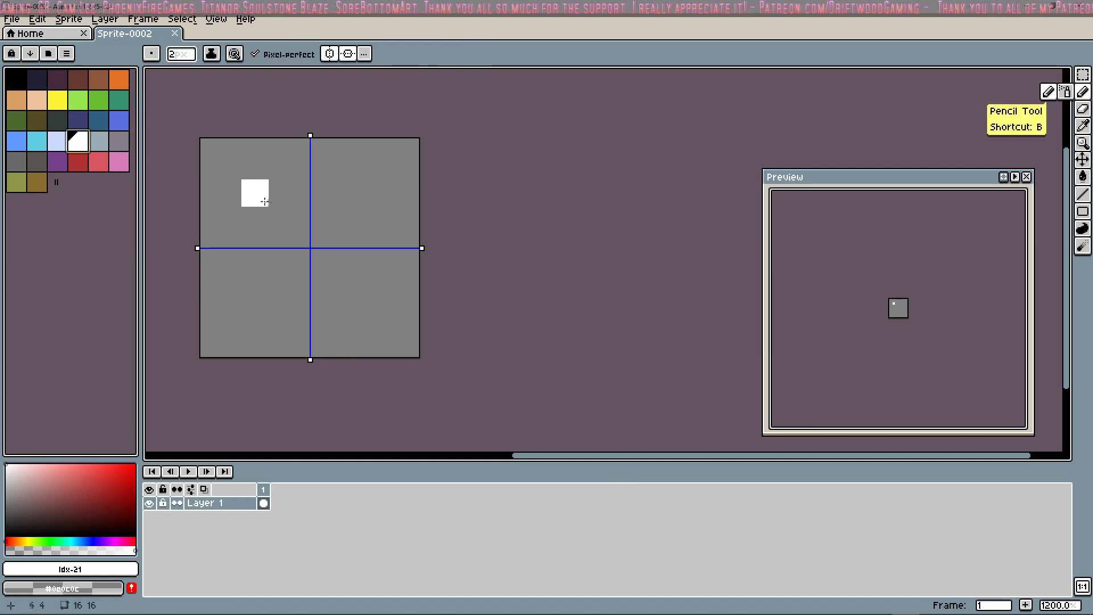
{"action": "left_click", "coordinate": [255, 193]}
{"action": "left_click", "coordinate": [365, 193]}
{"action": "mouse_move", "coordinate": [296, 207]}
{"action": "left_mouse_down"}
{"action": "mouse_move", "coordinate": [323, 207]}
{"action": "mouse_move", "coordinate": [282, 247]}
{"action": "left_mouse_up"}
{"action": "left_click", "coordinate": [337, 220]}
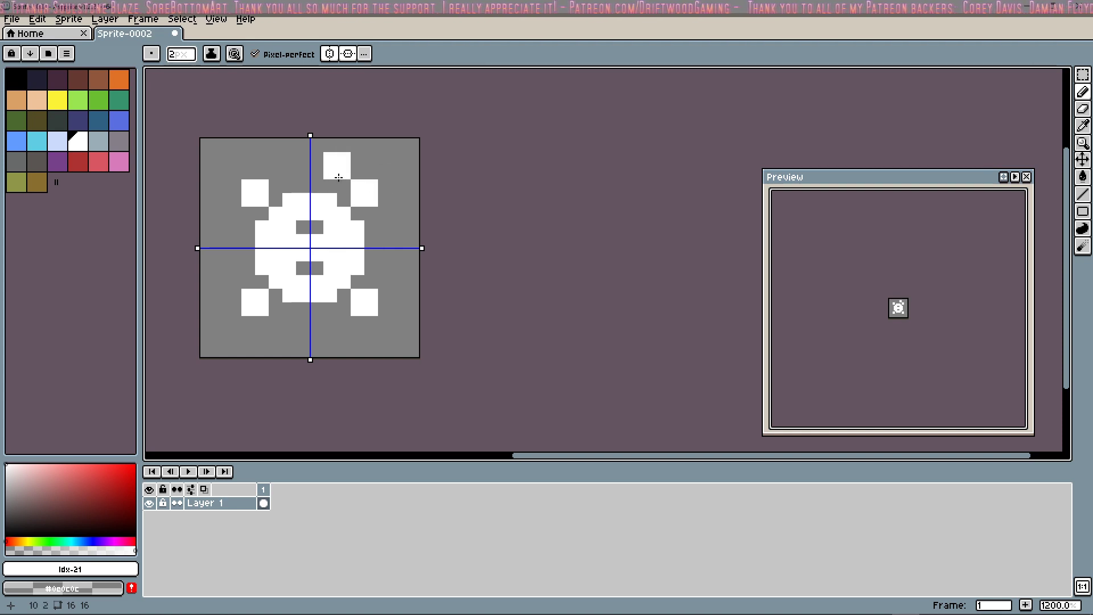
{"action": "left_click_drag", "start_coordinate": [399, 185], "coordinate": [403, 164]}
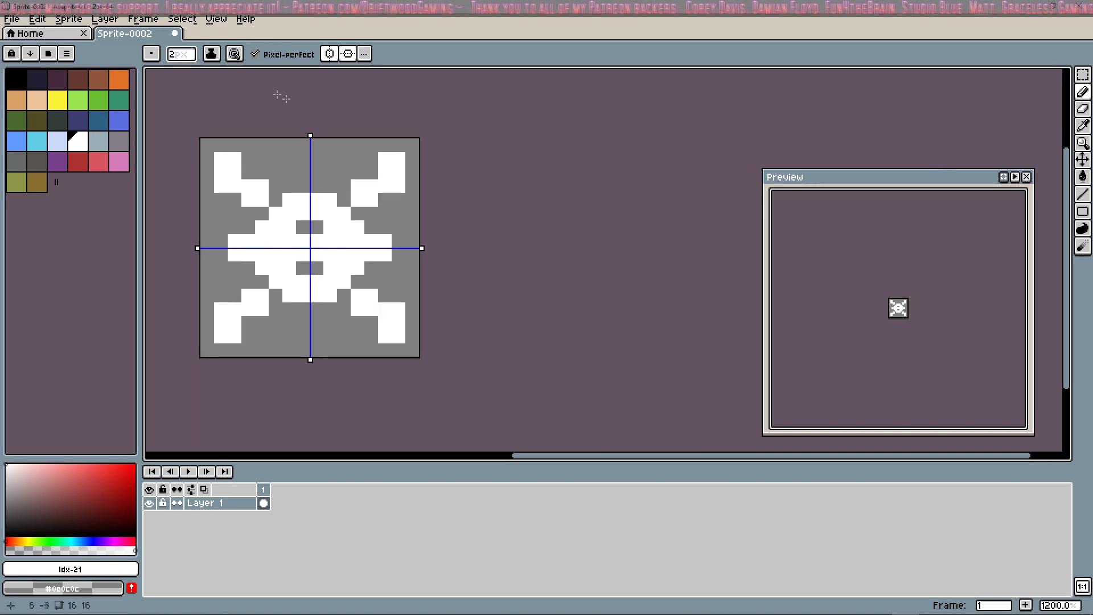
Start exporting the sprite as a PNG file and browse the output location to the project's effects folder.
{"action": "left_click", "coordinate": [12, 19]}
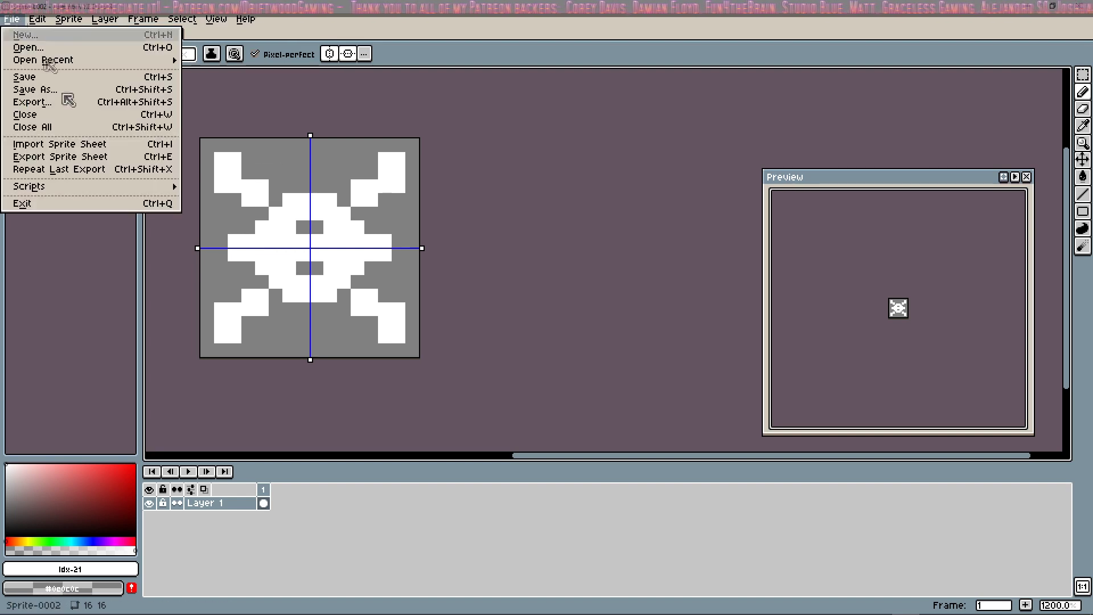
{"action": "left_click", "coordinate": [93, 104]}
{"action": "left_click", "coordinate": [210, 44]}
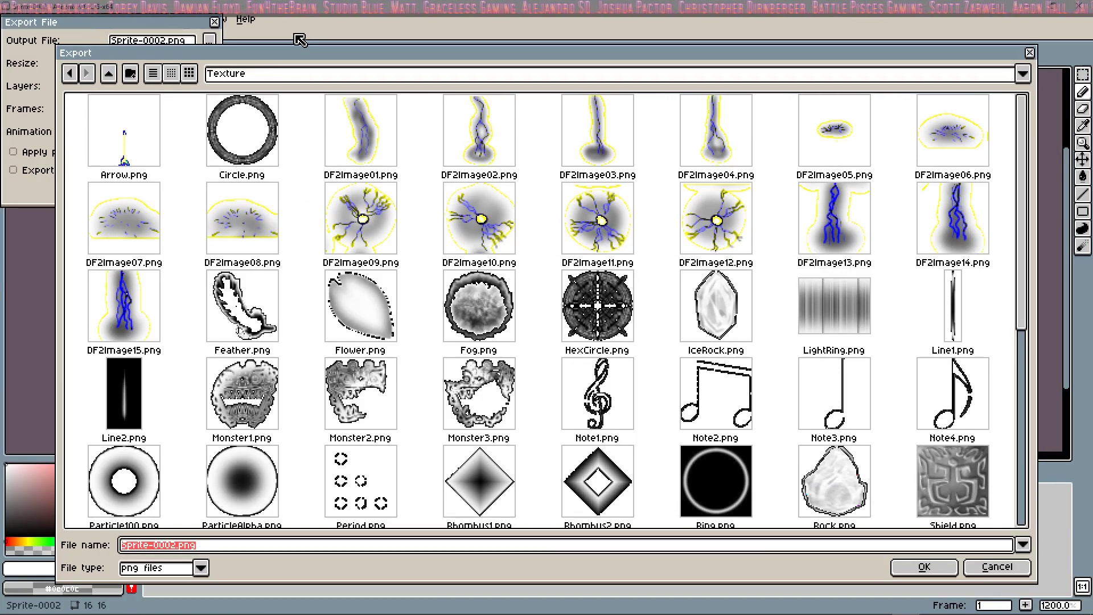
{"action": "left_click", "coordinate": [71, 76]}
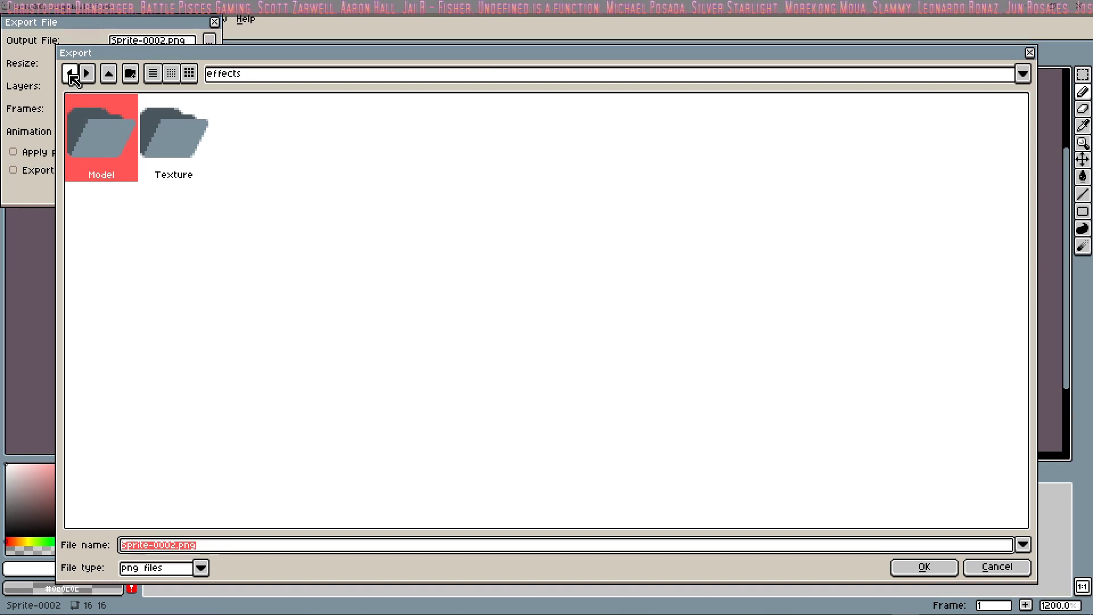
Switch to RPG Maker MZ, accept the database changes and open the game's project folder.
{"action": "key", "text": "alt+Tab"}
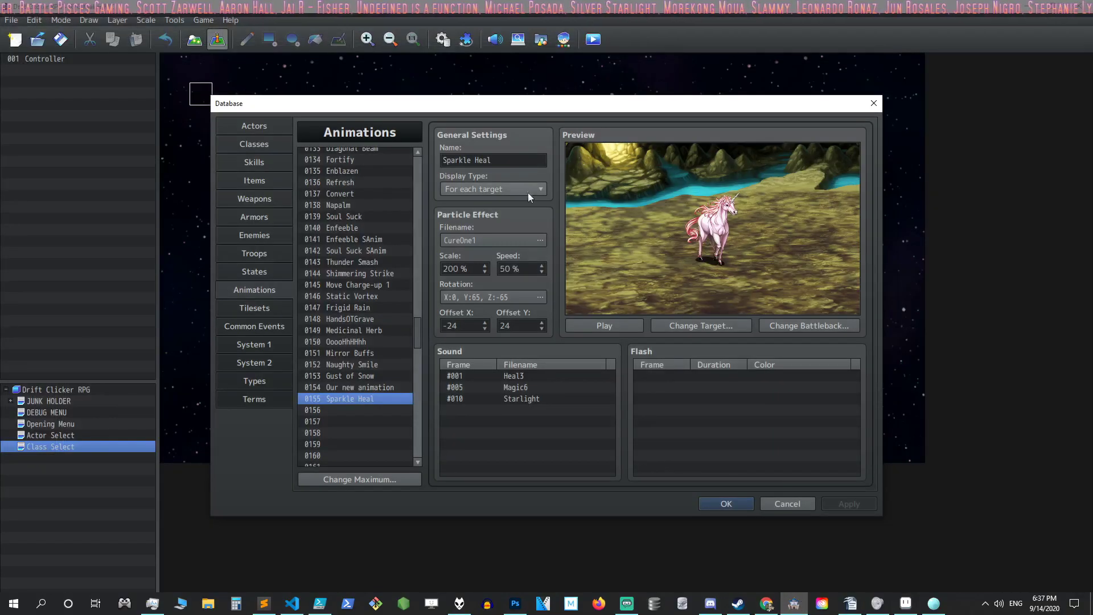
{"action": "left_click", "coordinate": [727, 503]}
{"action": "left_click", "coordinate": [203, 20]}
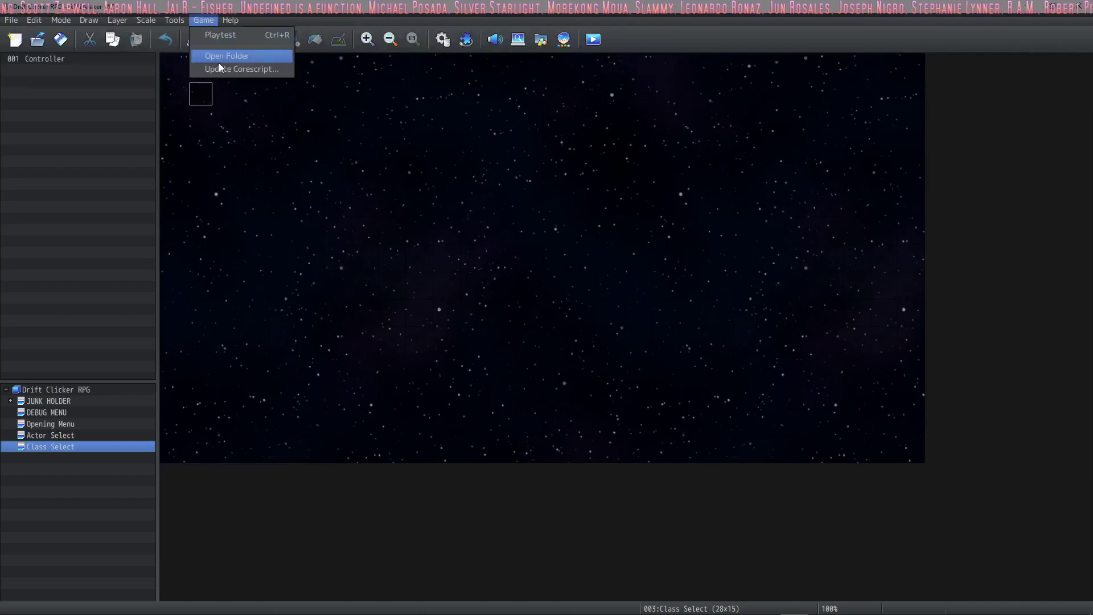
{"action": "left_click", "coordinate": [219, 60]}
Examine the particle texture images in the project's effects/Texture folder, then minimise the folder window.
{"action": "left_click_drag", "start_coordinate": [239, 7], "coordinate": [362, 90]}
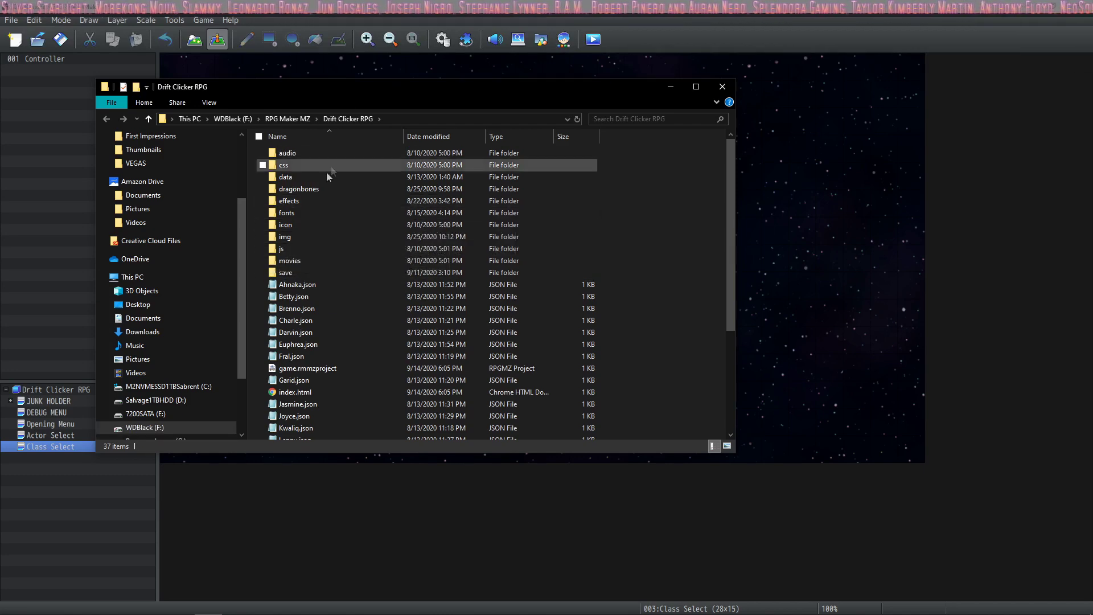
{"action": "double_click", "coordinate": [283, 201]}
{"action": "double_click", "coordinate": [288, 168]}
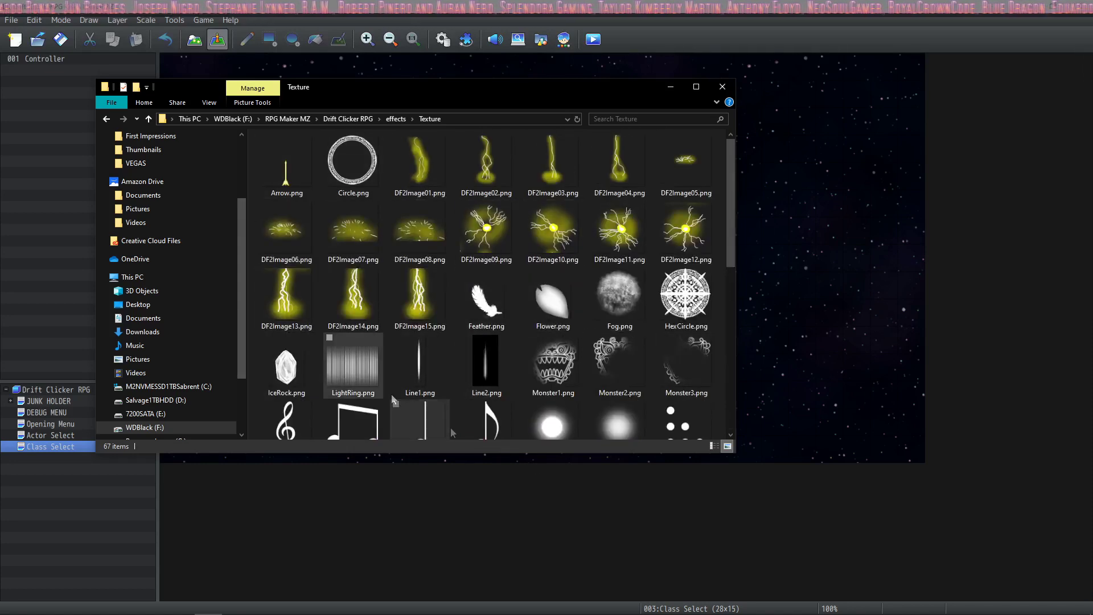
{"action": "scroll", "coordinate": [431, 228], "scroll_direction": "down", "scroll_amount": 5}
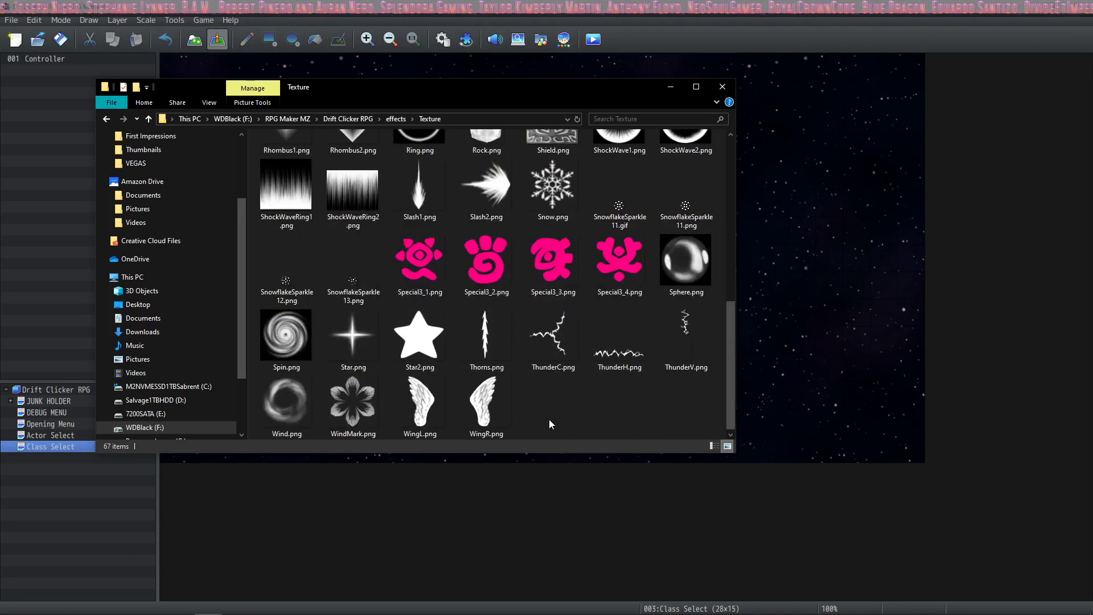
{"action": "scroll", "coordinate": [549, 319], "scroll_direction": "up", "scroll_amount": 5}
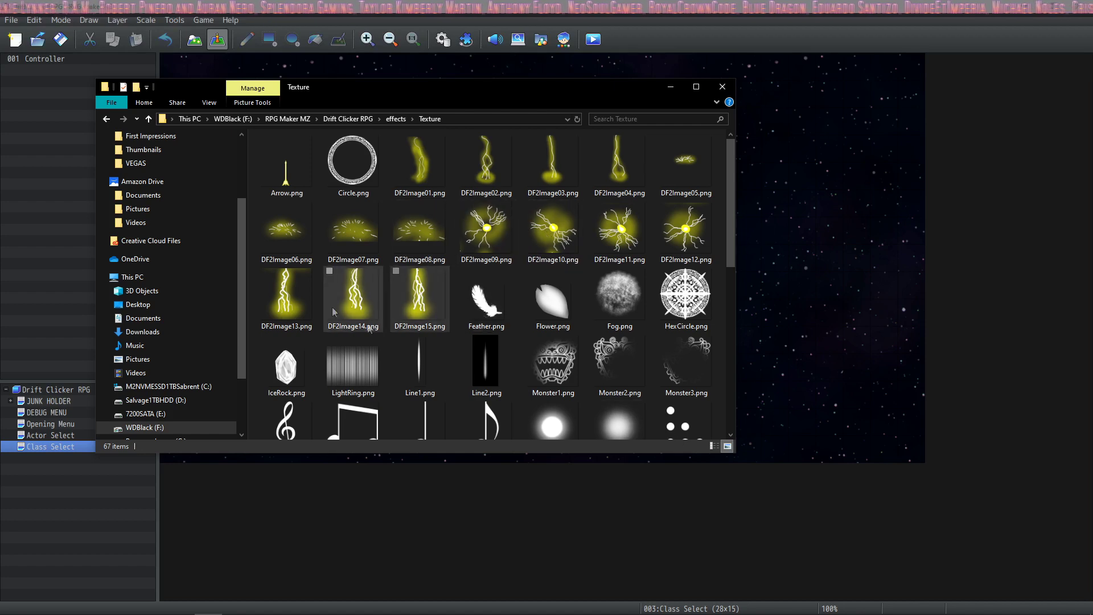
{"action": "scroll", "coordinate": [507, 297], "scroll_direction": "down", "scroll_amount": 5}
{"action": "scroll", "coordinate": [508, 300], "scroll_direction": "up", "scroll_amount": 5}
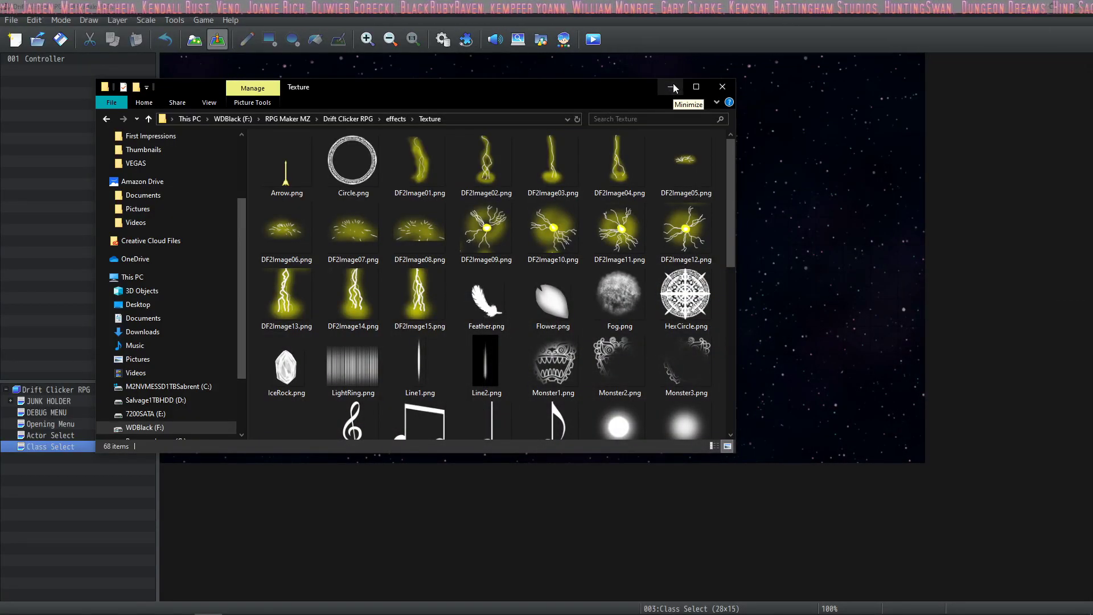
{"action": "left_click", "coordinate": [672, 86]}
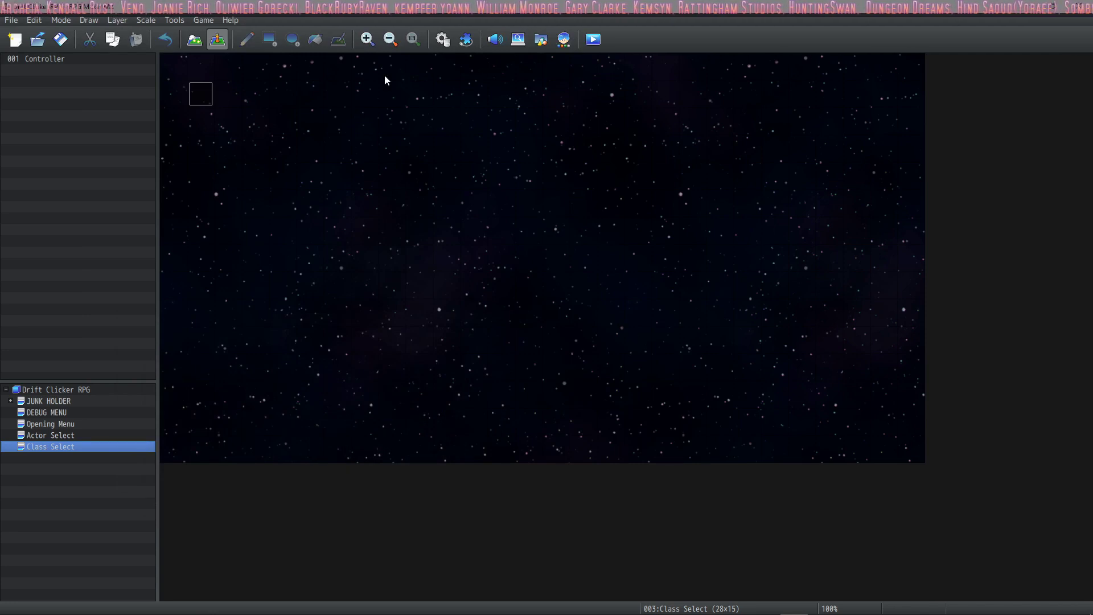
Switch to Effekseer and load MyCustomSprite.png from the project's effects/Texture folder as the texture of Node.
{"action": "left_click", "coordinate": [934, 604]}
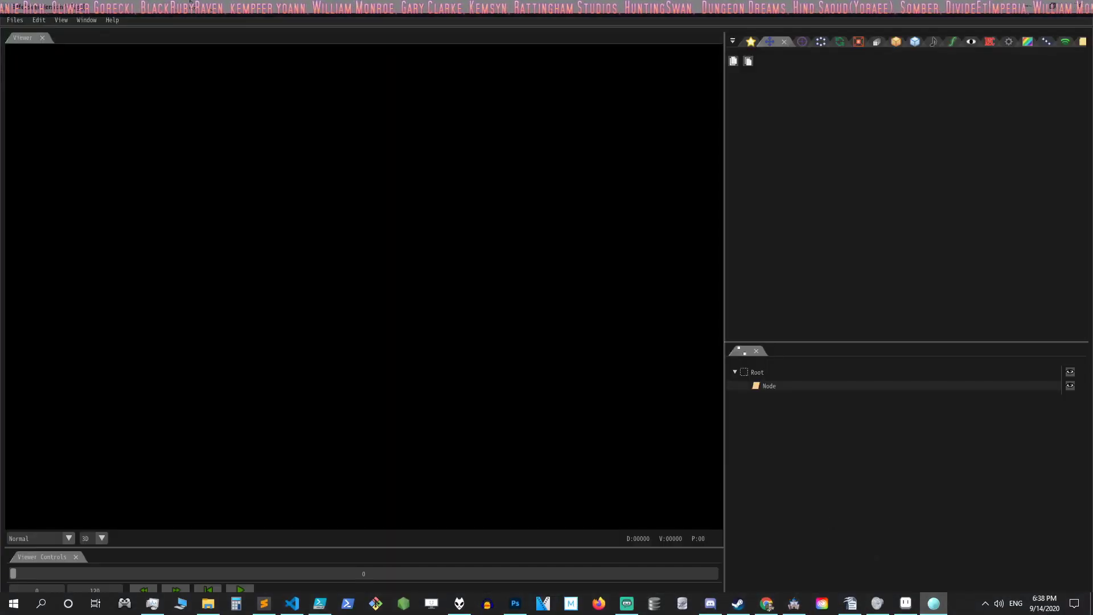
{"action": "left_click", "coordinate": [17, 20]}
{"action": "left_click", "coordinate": [17, 20]}
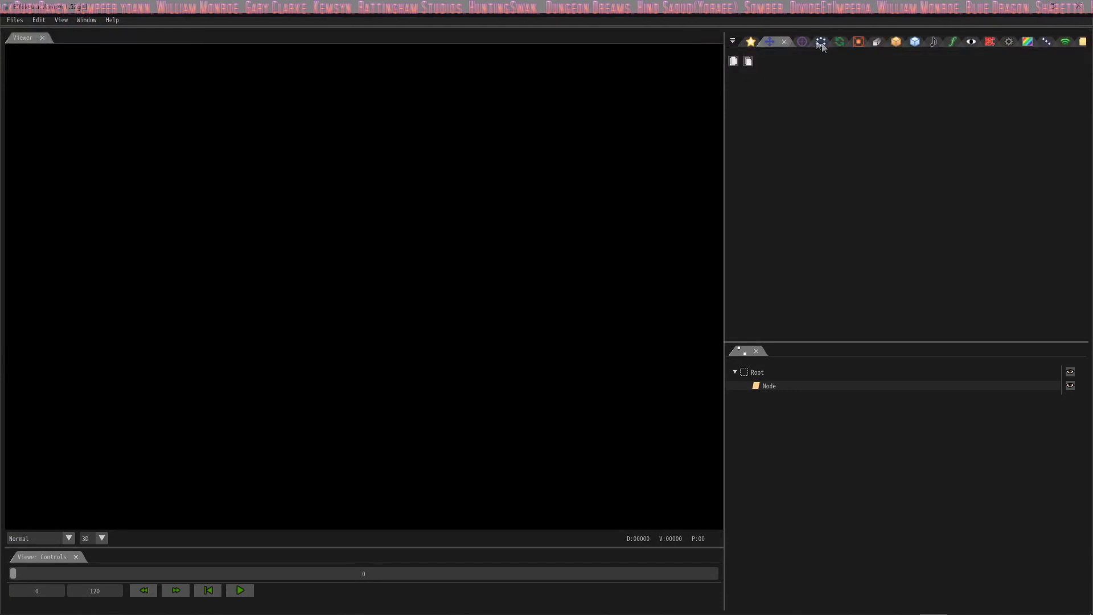
{"action": "left_click", "coordinate": [772, 386]}
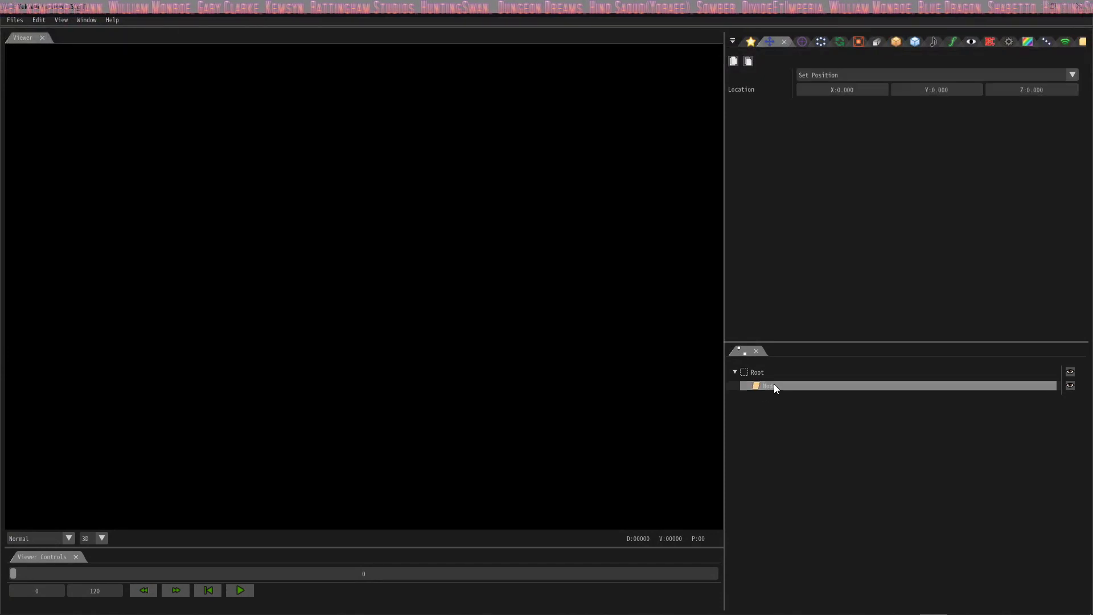
{"action": "left_click", "coordinate": [897, 42]}
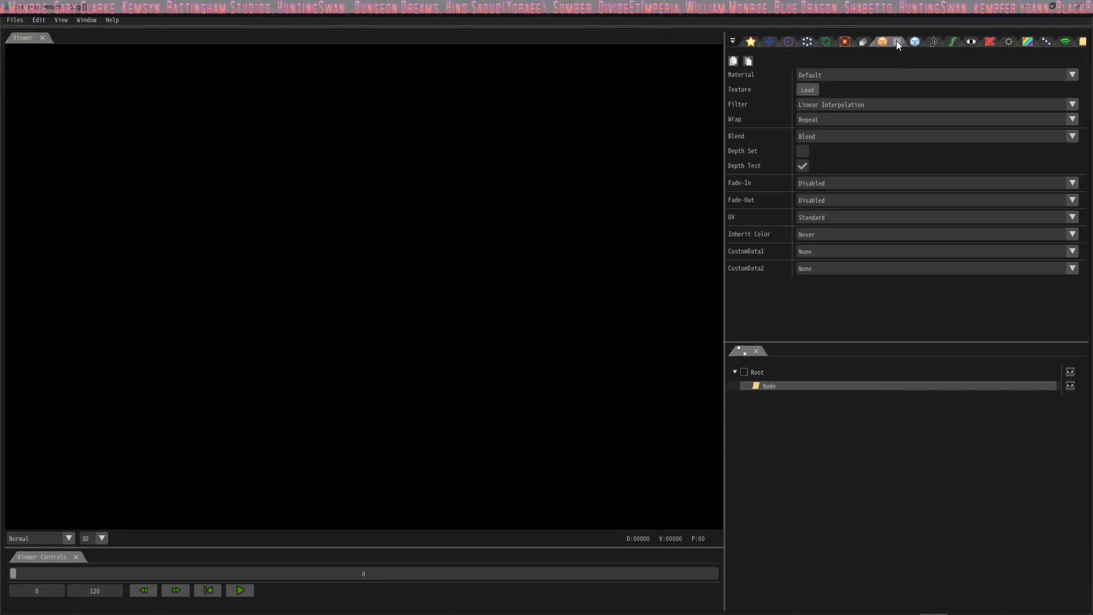
{"action": "left_click", "coordinate": [808, 90]}
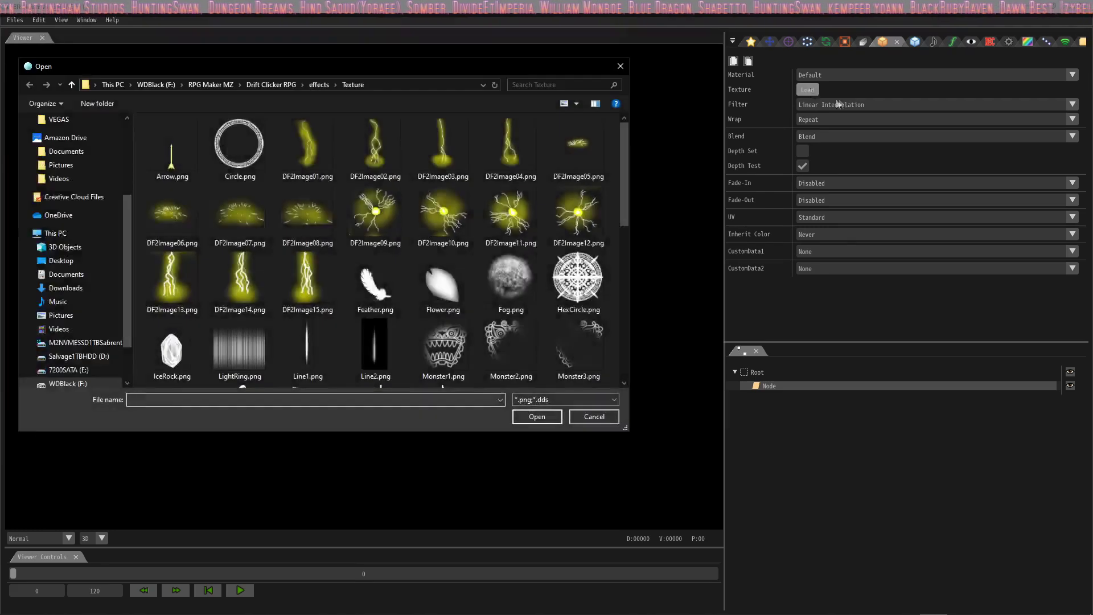
{"action": "scroll", "coordinate": [170, 145], "scroll_direction": "down", "scroll_amount": 2}
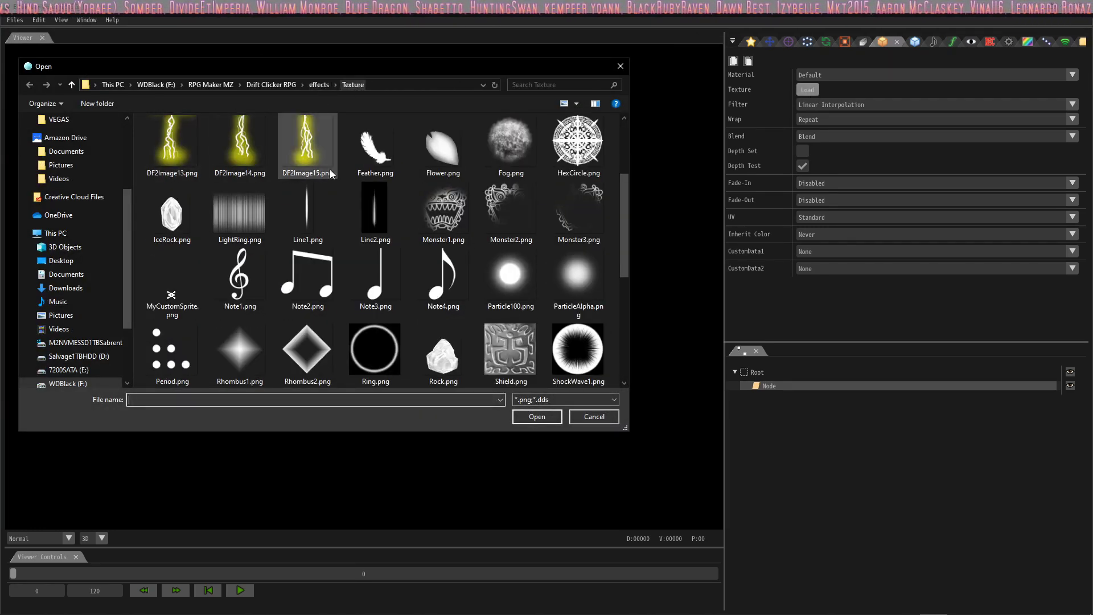
{"action": "scroll", "coordinate": [436, 225], "scroll_direction": "down", "scroll_amount": 4}
{"action": "scroll", "coordinate": [374, 285], "scroll_direction": "up", "scroll_amount": 3}
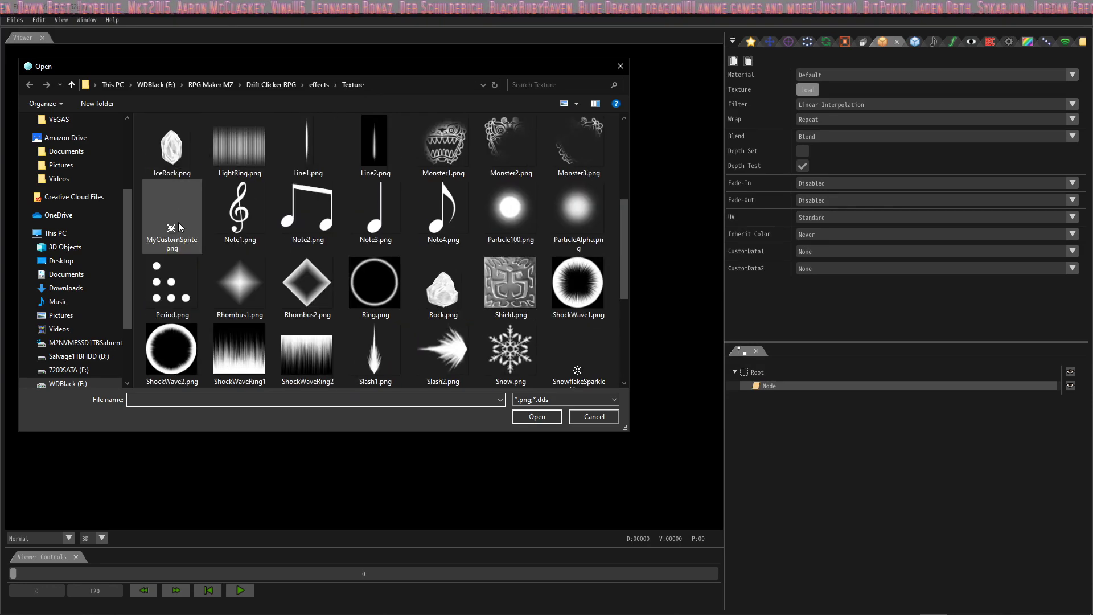
{"action": "left_click", "coordinate": [173, 219]}
{"action": "left_click", "coordinate": [536, 416]}
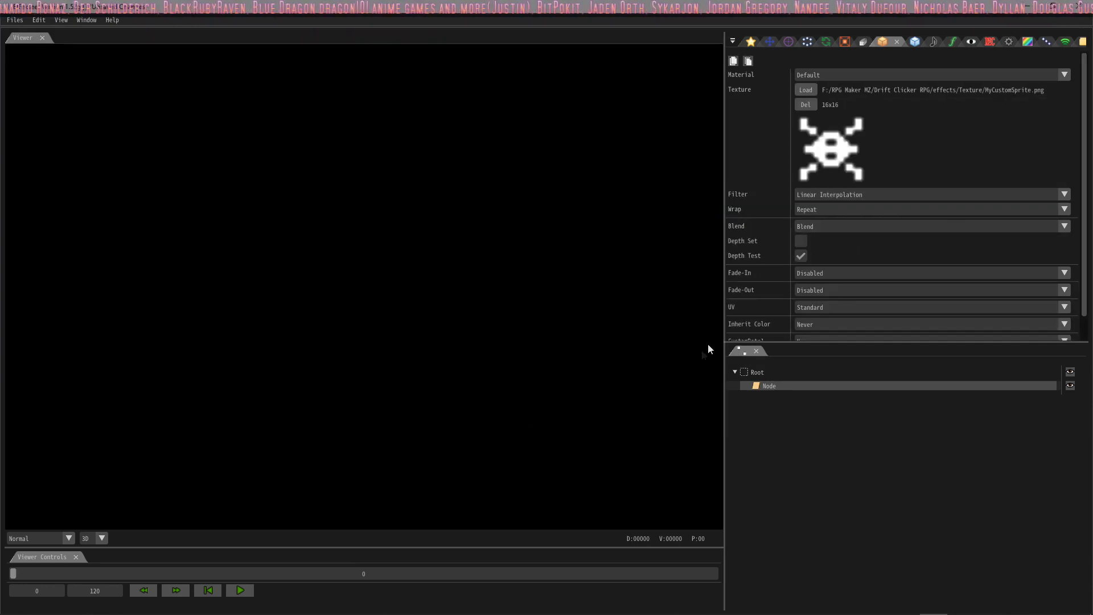
Set the viewer to 2D and change Node's position mode to PVA.
{"action": "left_click", "coordinate": [91, 538]}
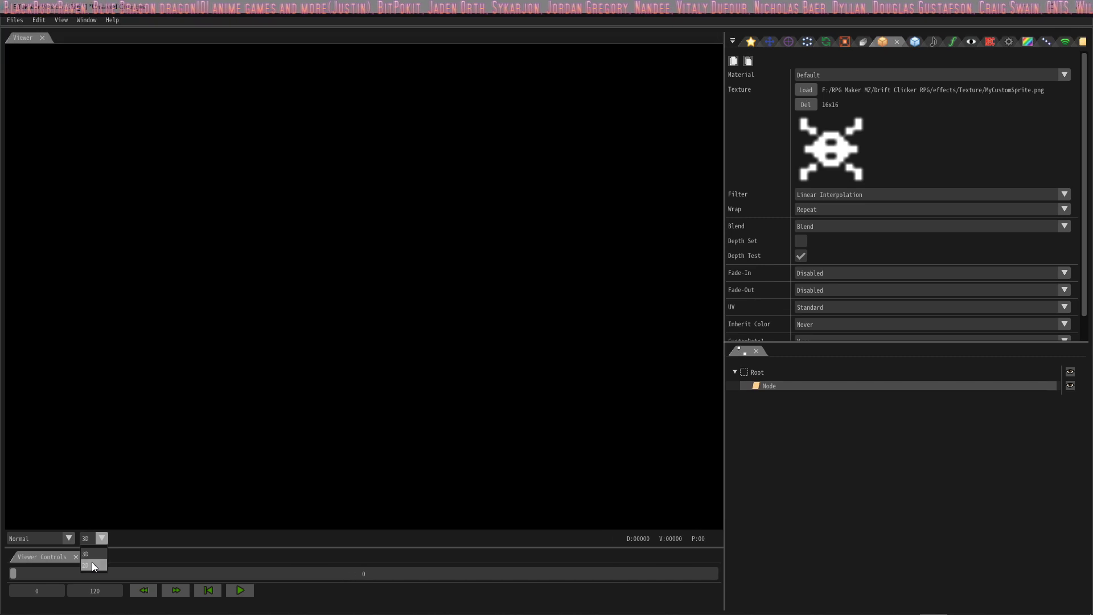
{"action": "left_click", "coordinate": [90, 564]}
{"action": "left_click", "coordinate": [770, 43]}
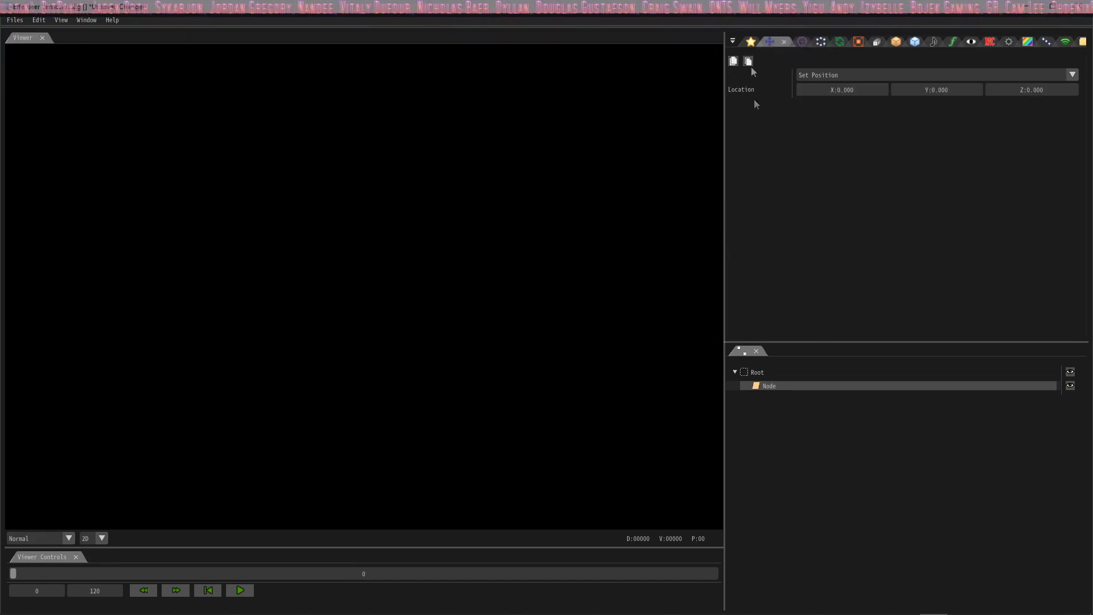
{"action": "left_click", "coordinate": [1064, 74]}
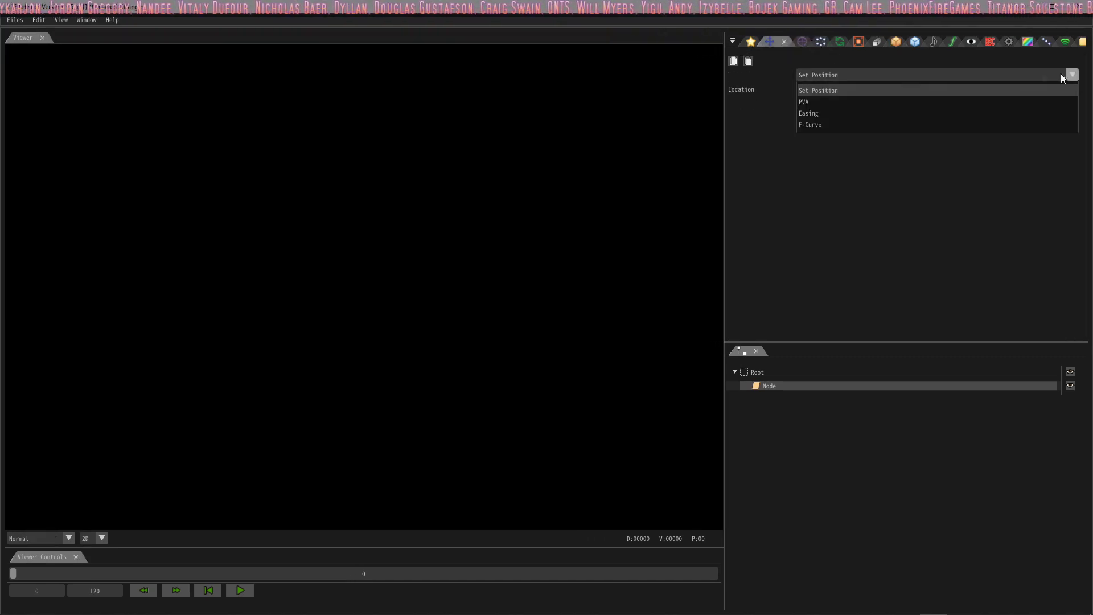
{"action": "left_click", "coordinate": [826, 102]}
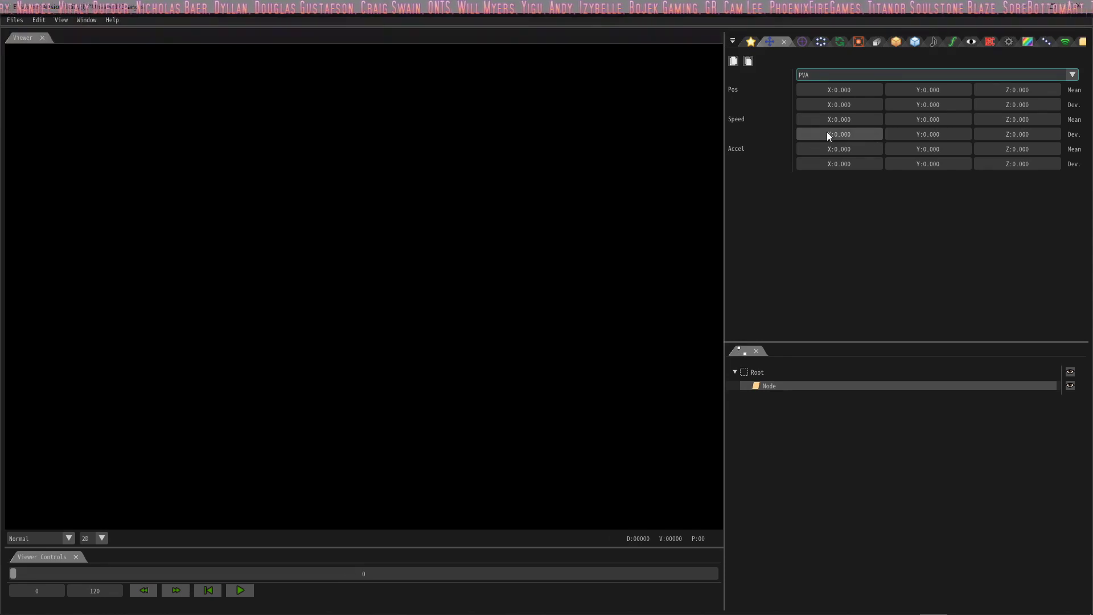
Set Node's mean speed to 0.5 on the X, Y and Z axes and play the effect.
{"action": "double_click", "coordinate": [848, 122]}
{"action": "type", "text": "0.5"}
{"action": "key", "text": "Return"}
{"action": "left_click", "coordinate": [241, 591]}
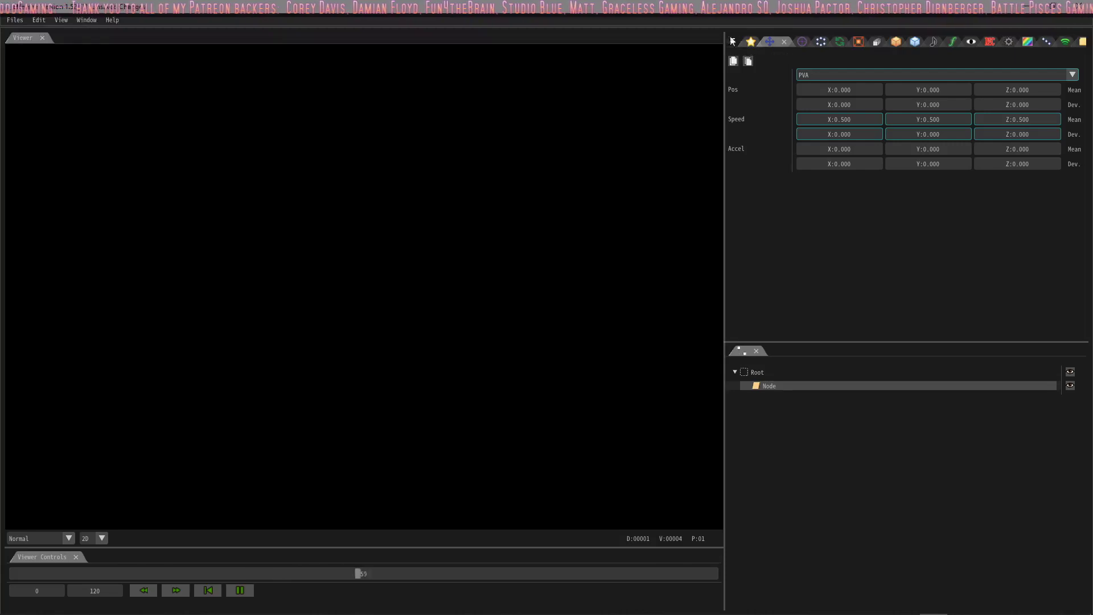
Make Node's spawn count infinite and raise its mean spawn rate so the particles are spaced further apart.
{"action": "left_click", "coordinate": [752, 41]}
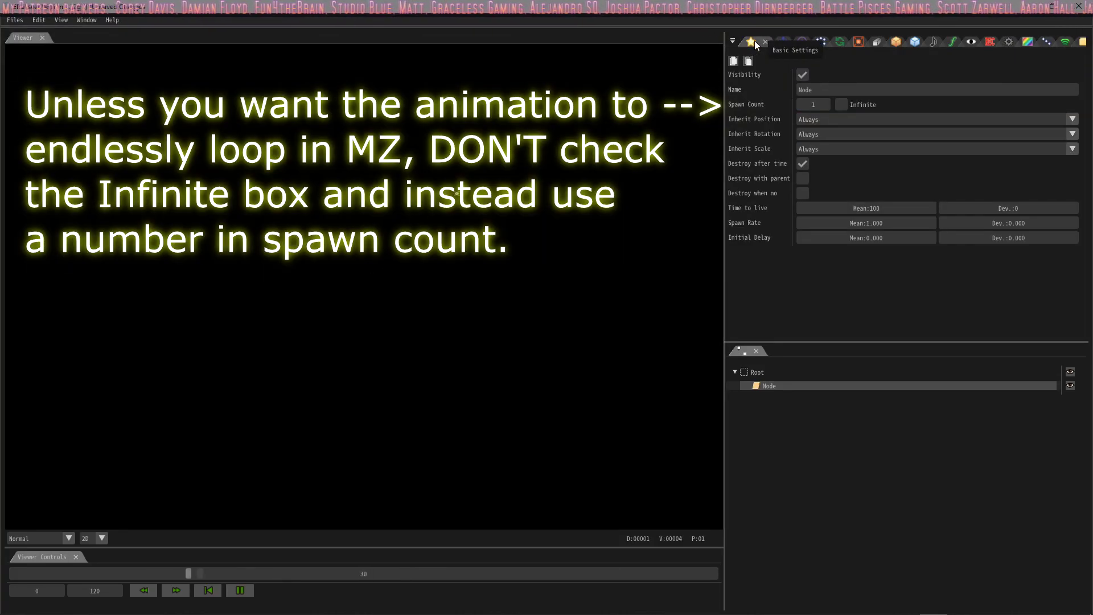
{"action": "left_click", "coordinate": [841, 104]}
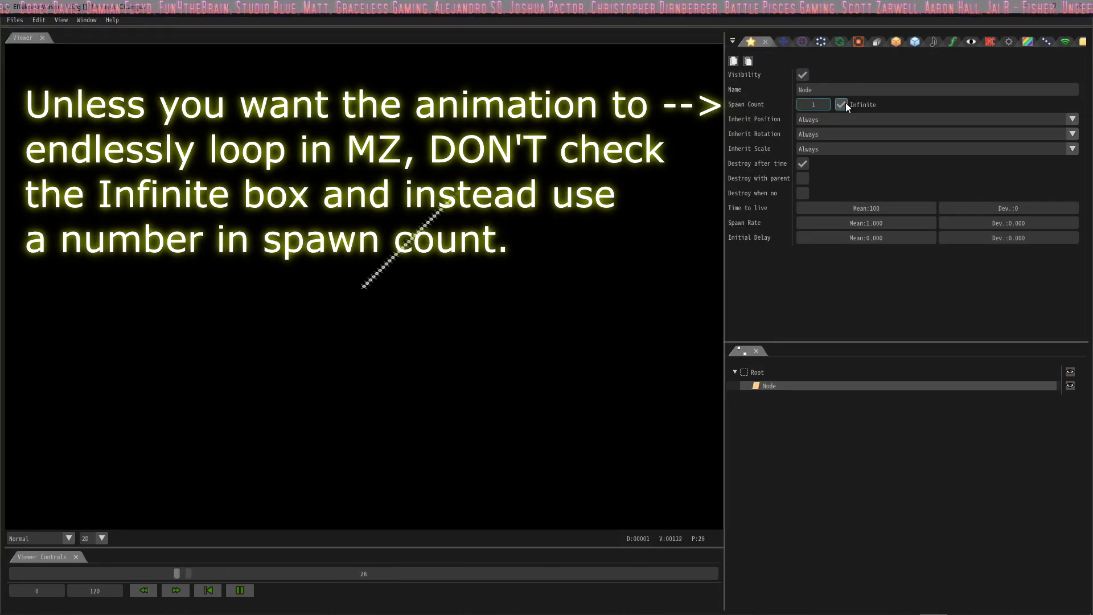
{"action": "double_click", "coordinate": [888, 223]}
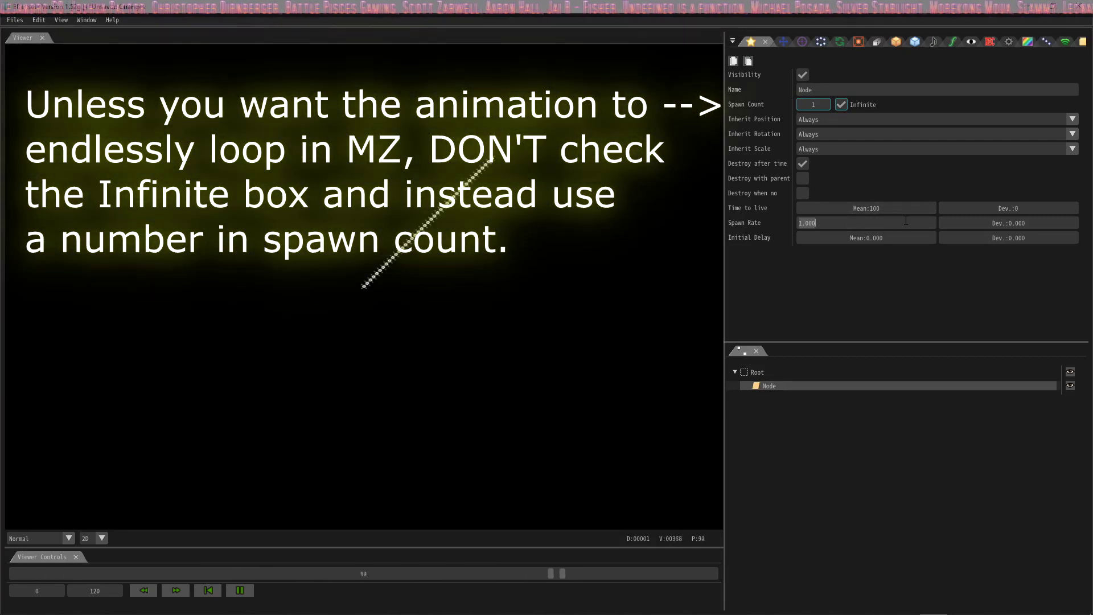
Set Node's fixed scaling factor to 3 on the X, Y and Z axes.
{"action": "left_click", "coordinate": [845, 42]}
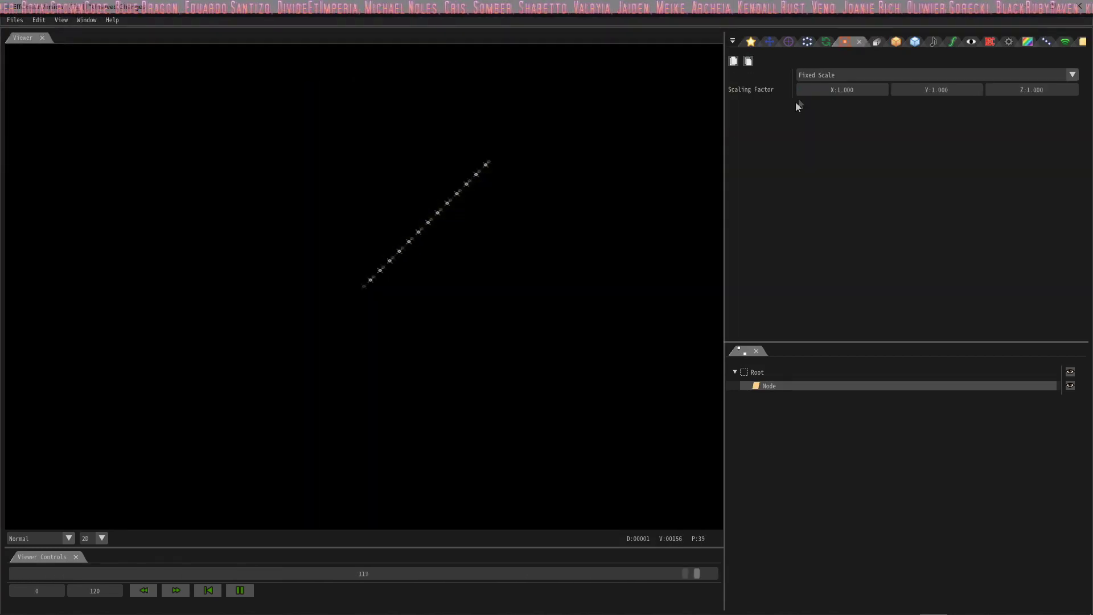
{"action": "left_click", "coordinate": [848, 89]}
{"action": "type", "text": "33"}
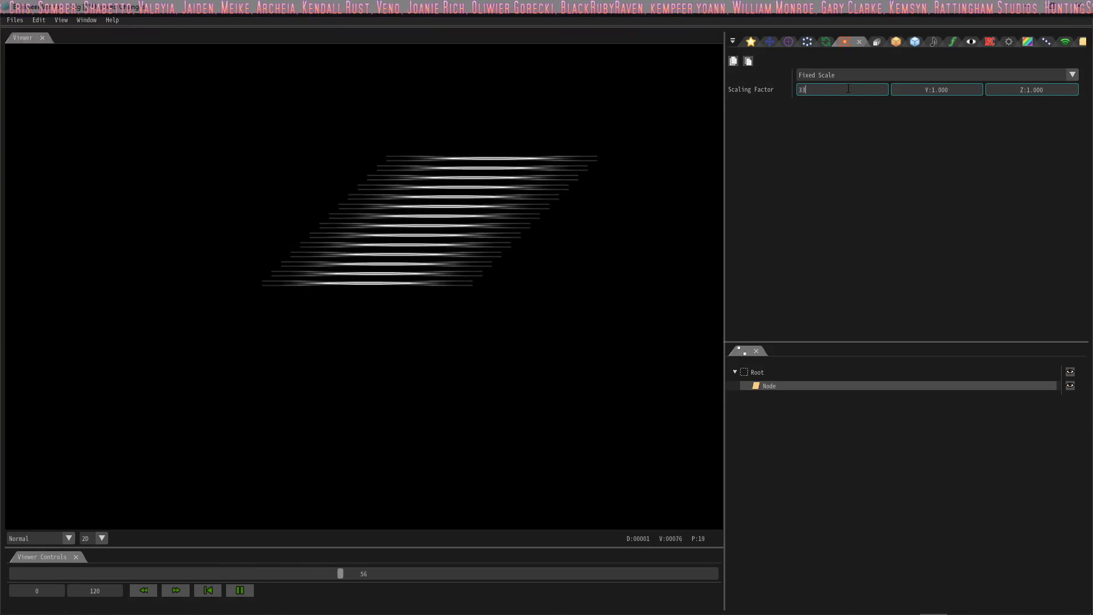
{"action": "key", "text": "Return"}
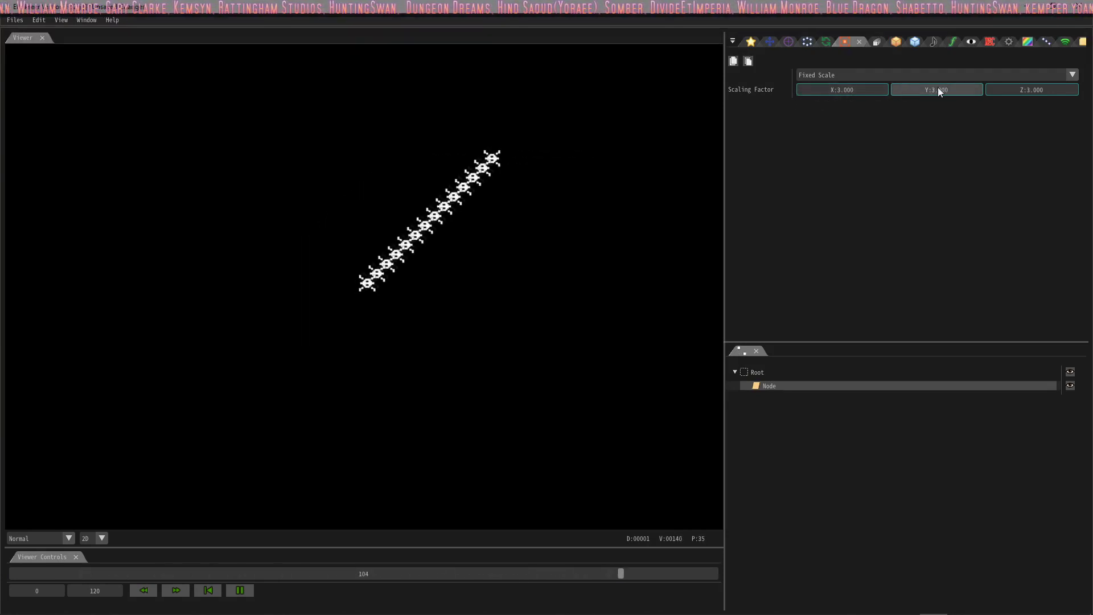
Set the deviation of Node's speed to 0.2 on the X and Y axes.
{"action": "left_click", "coordinate": [876, 42]}
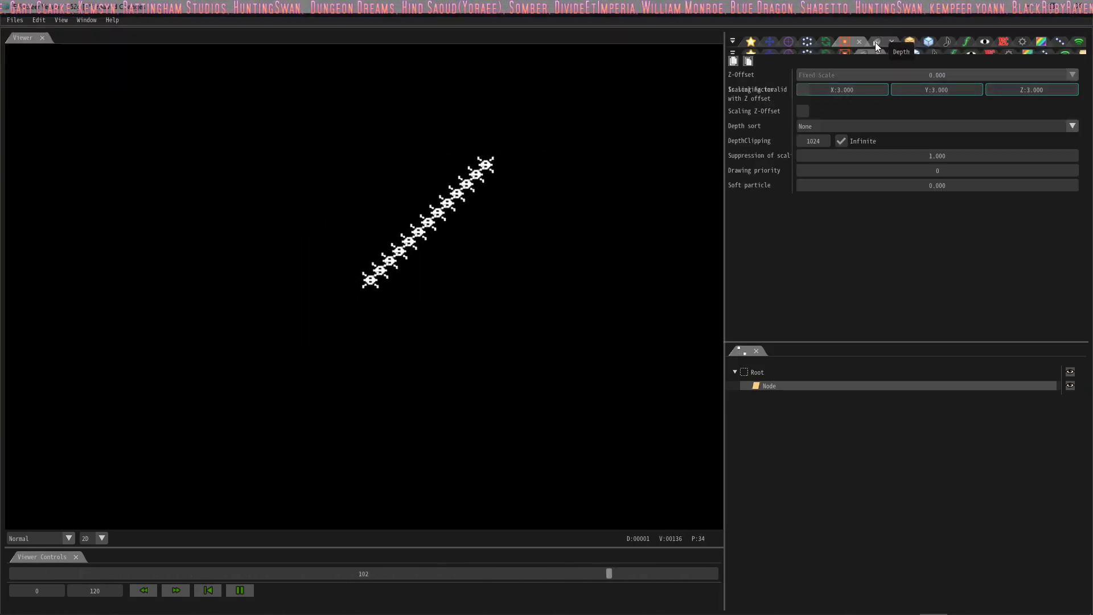
{"action": "left_click", "coordinate": [769, 41]}
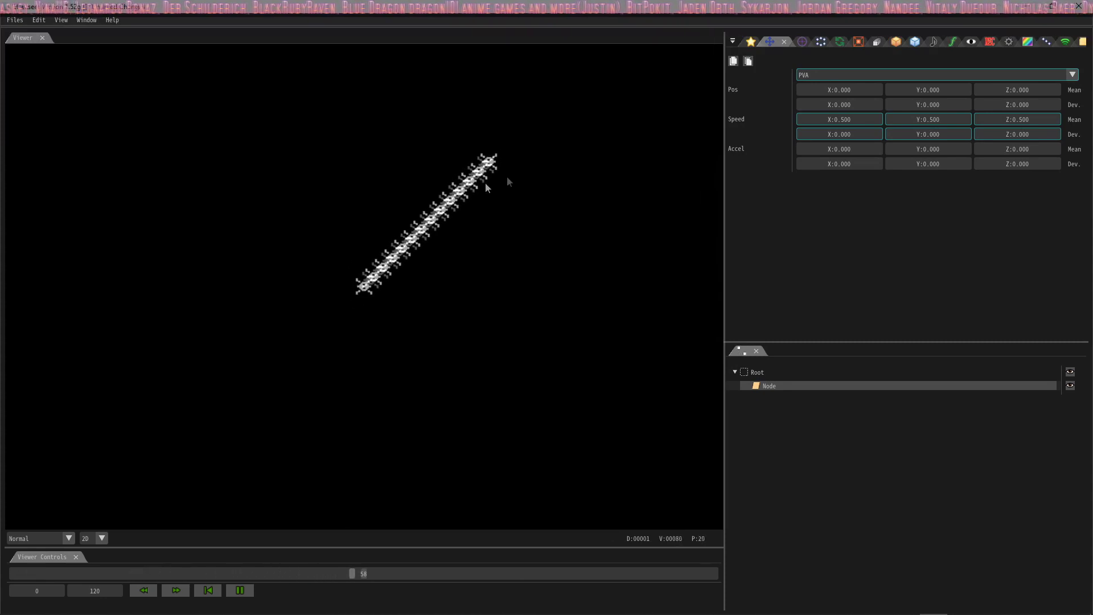
{"action": "left_click", "coordinate": [838, 135]}
{"action": "type", "text": "0.2"}
Set Node's mean acceleration to 0.01 on the X, Y and Z axes.
{"action": "left_click", "coordinate": [858, 150]}
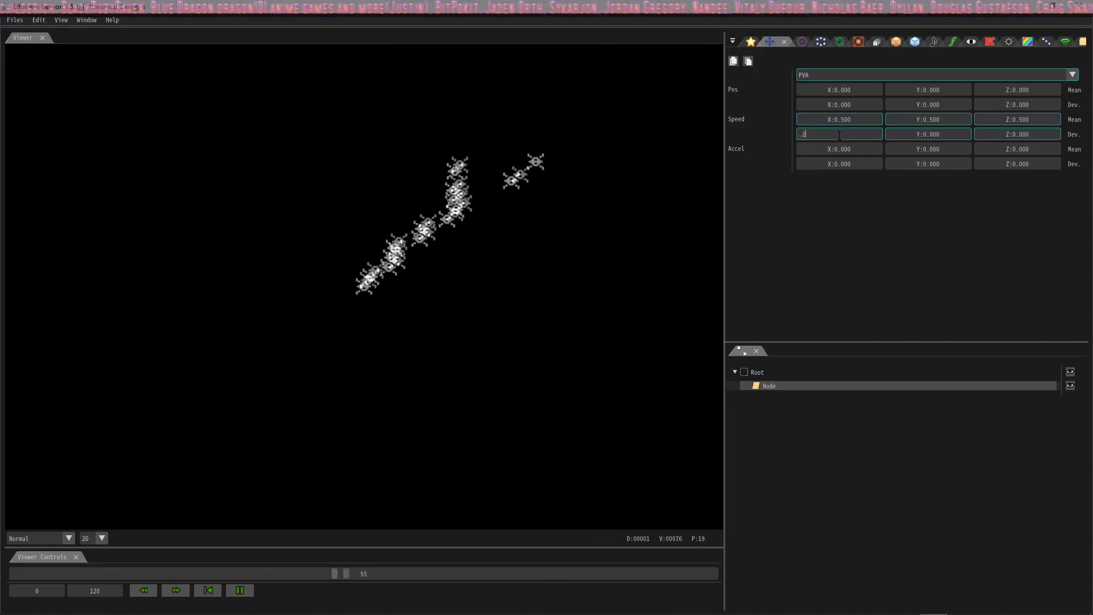
{"action": "type", "text": "."}
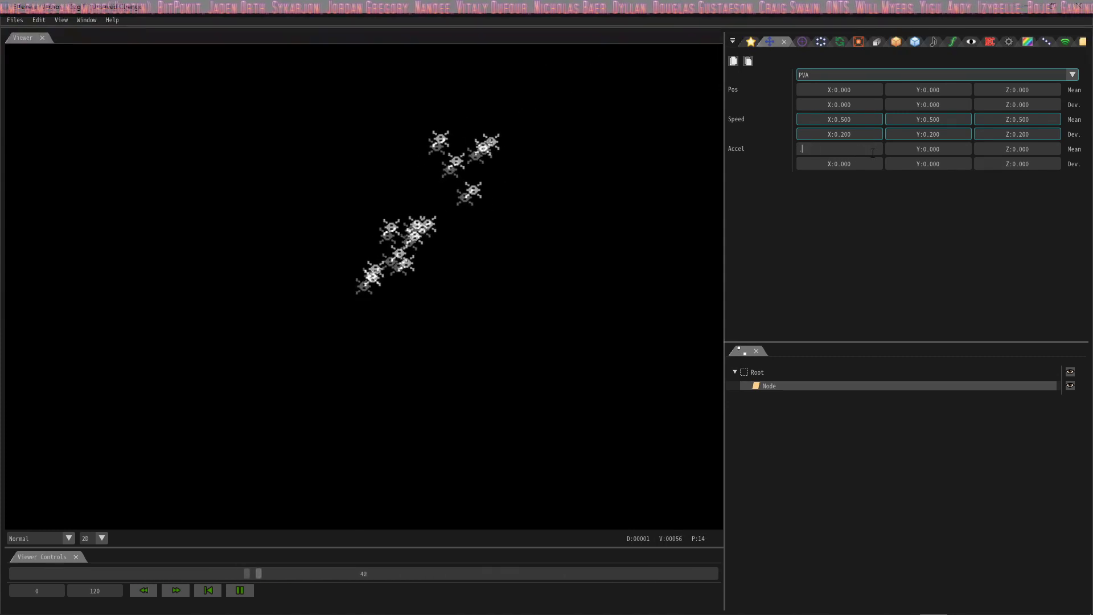
{"action": "type", "text": "01"}
{"action": "key", "text": "Tab"}
{"action": "type", "text": ".01"}
{"action": "key", "text": "Tab"}
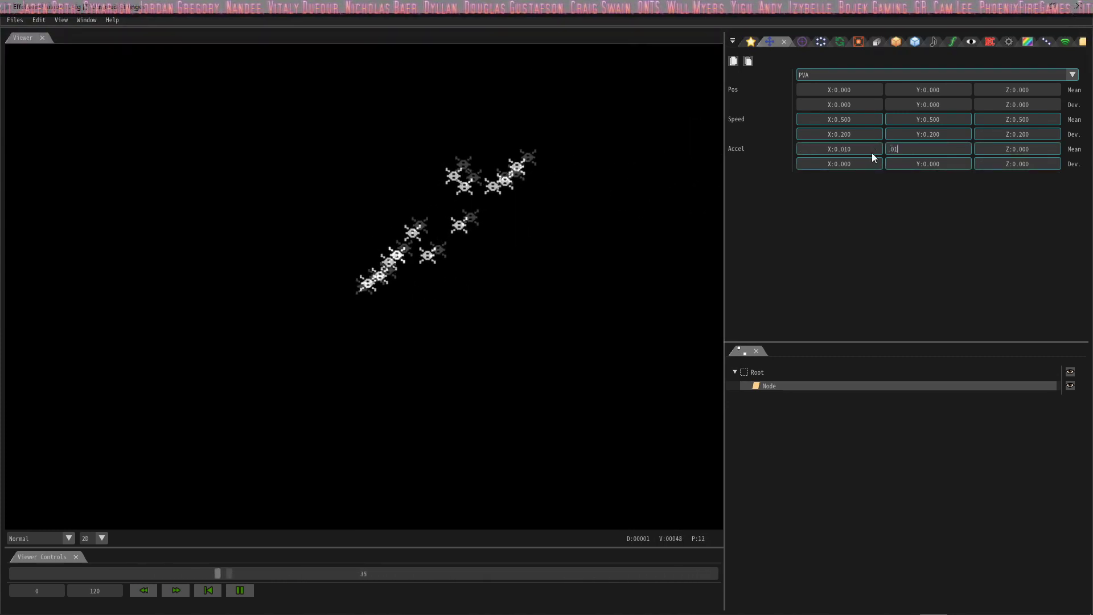
{"action": "key", "text": "BackSpace"}
{"action": "type", "text": ".01"}
Set the deviation of Node's acceleration to 0.01 on the X, Y and Z axes.
{"action": "left_click", "coordinate": [857, 167]}
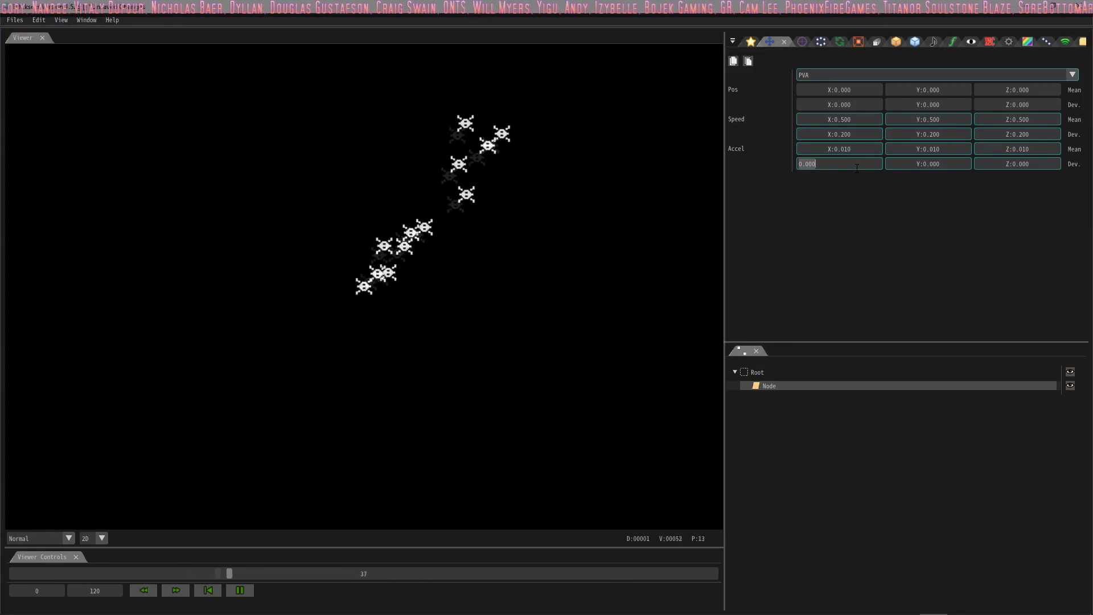
{"action": "type", "text": ".01"}
{"action": "key", "text": "Tab"}
{"action": "type", "text": ".01"}
{"action": "key", "text": "Tab"}
{"action": "type", "text": ".01"}
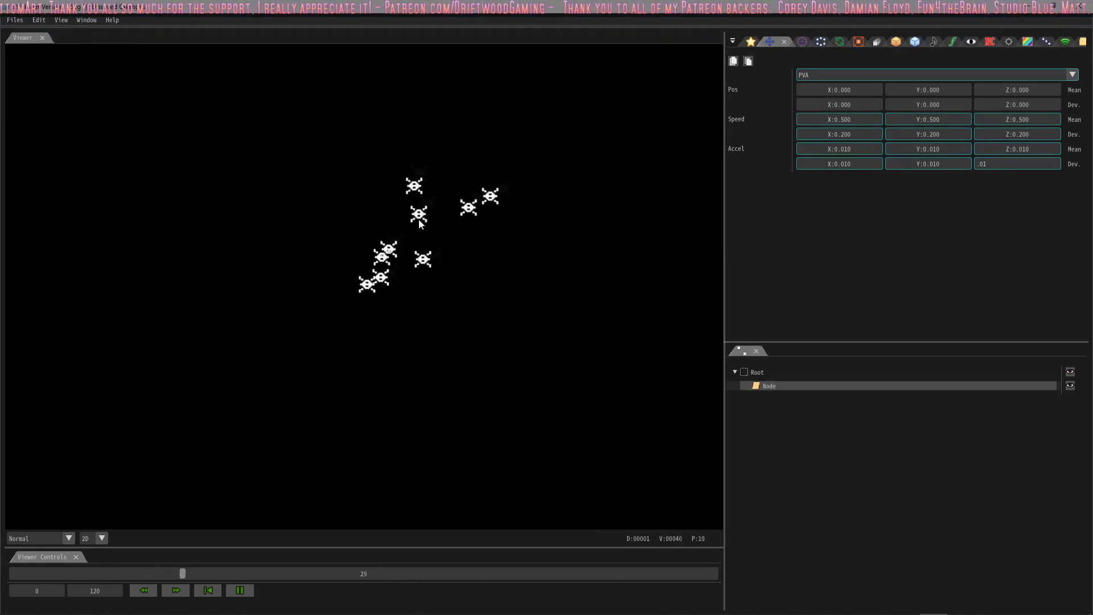
Switch the viewer to 3D and orbit around the playing effect.
{"action": "left_click", "coordinate": [101, 538]}
{"action": "left_click", "coordinate": [95, 558]}
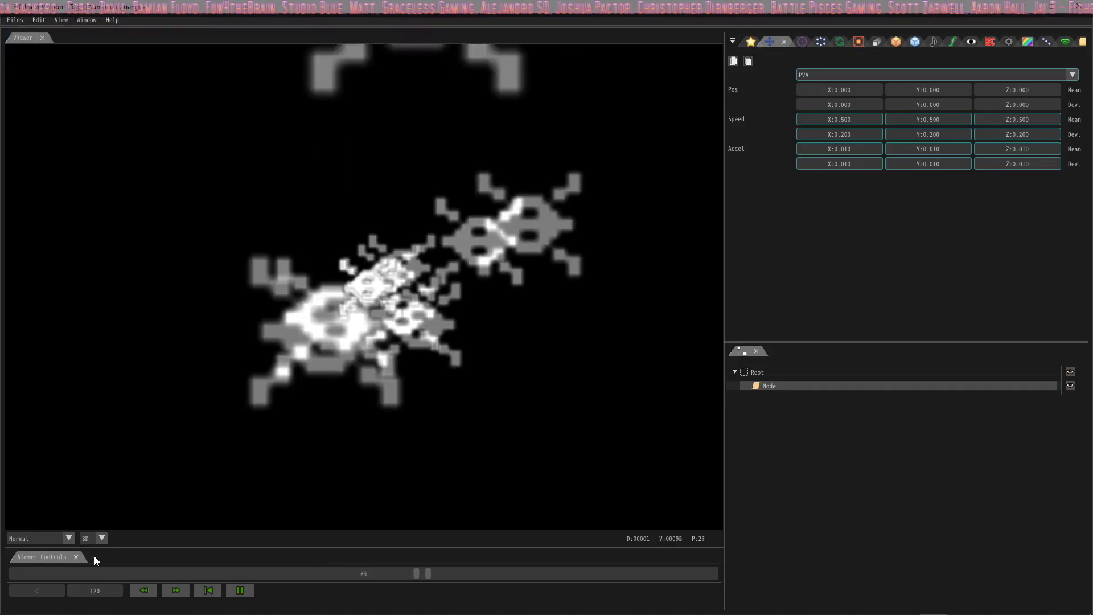
{"action": "mouse_move", "coordinate": [336, 304]}
{"action": "right_mouse_down"}
{"action": "mouse_move", "coordinate": [410, 280]}
{"action": "mouse_move", "coordinate": [357, 296]}
{"action": "right_mouse_up"}
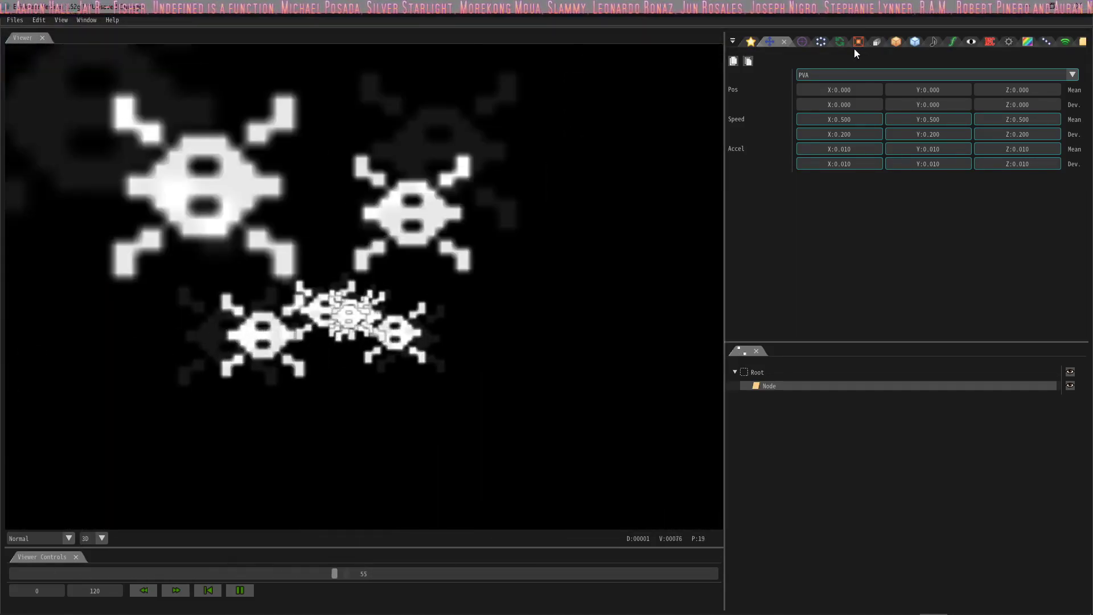
Set Node's fixed overall sprite color to red with R 188, G 58 and B 58.
{"action": "left_click", "coordinate": [914, 42]}
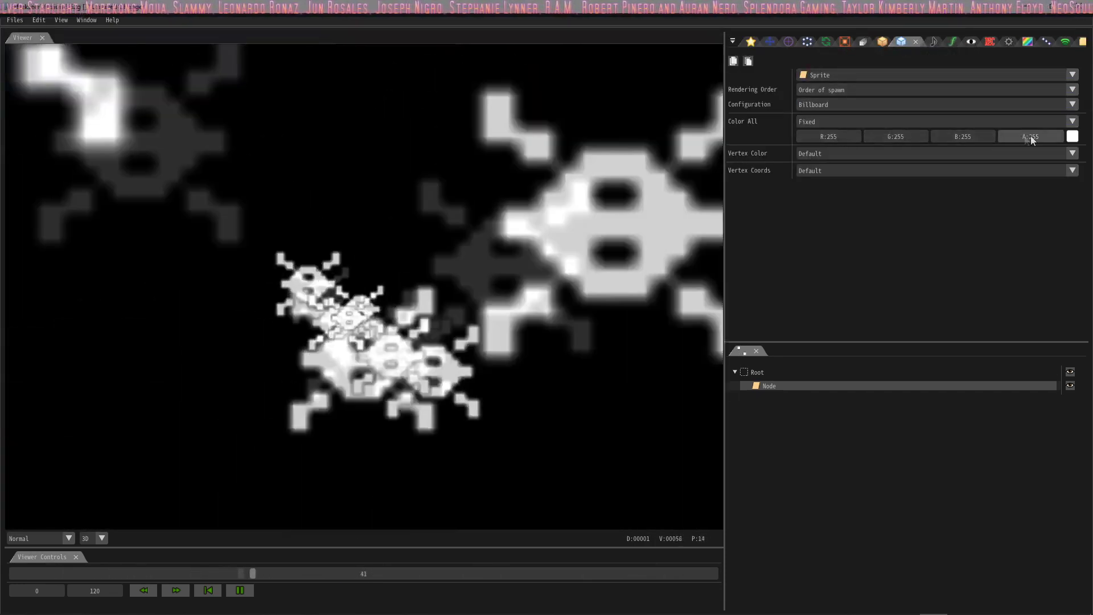
{"action": "left_click", "coordinate": [1072, 136]}
{"action": "left_click", "coordinate": [990, 186]}
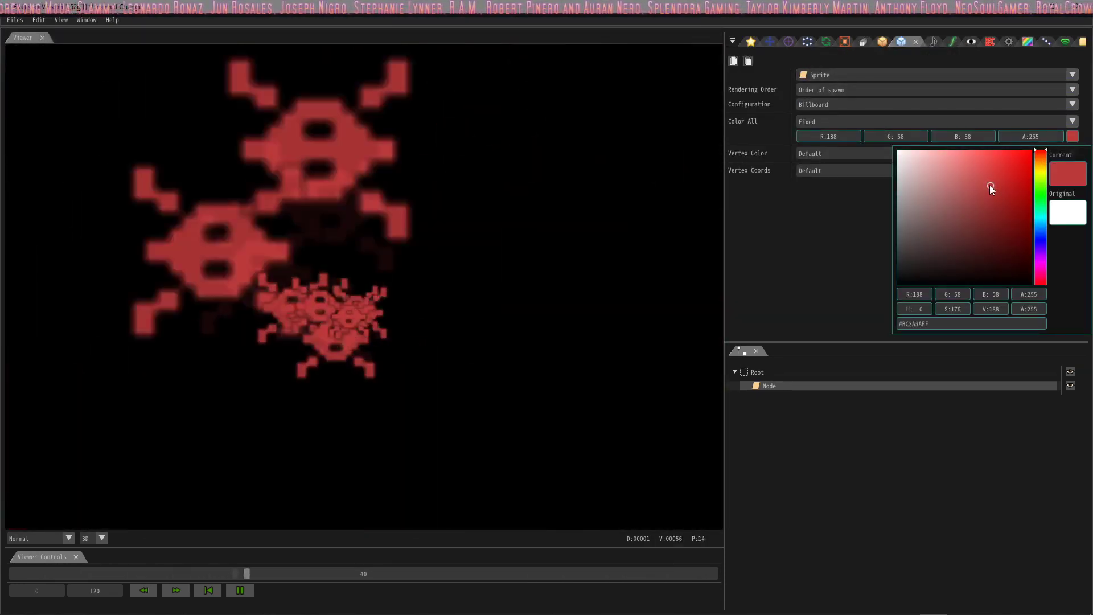
Make Node's overall sprite color random, with a dark blue maximum of R 2, G 0 and B 29.
{"action": "left_click", "coordinate": [922, 121]}
{"action": "left_click", "coordinate": [860, 149]}
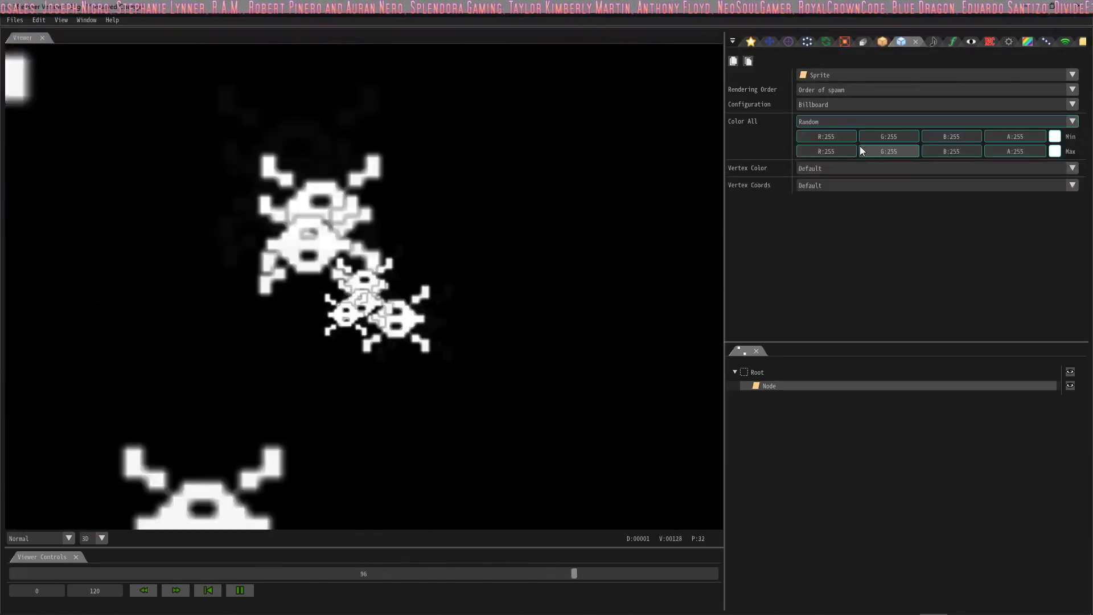
{"action": "left_click", "coordinate": [1054, 136]}
{"action": "left_click", "coordinate": [1054, 151]}
{"action": "left_click", "coordinate": [1054, 151]}
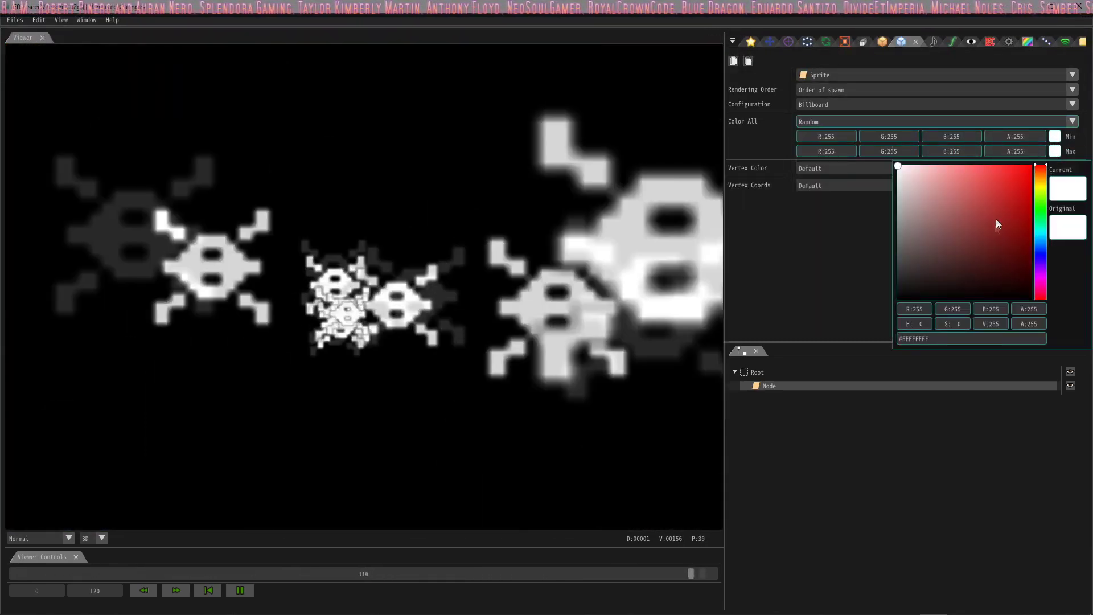
{"action": "left_click", "coordinate": [1041, 256]}
{"action": "left_click", "coordinate": [1029, 285]}
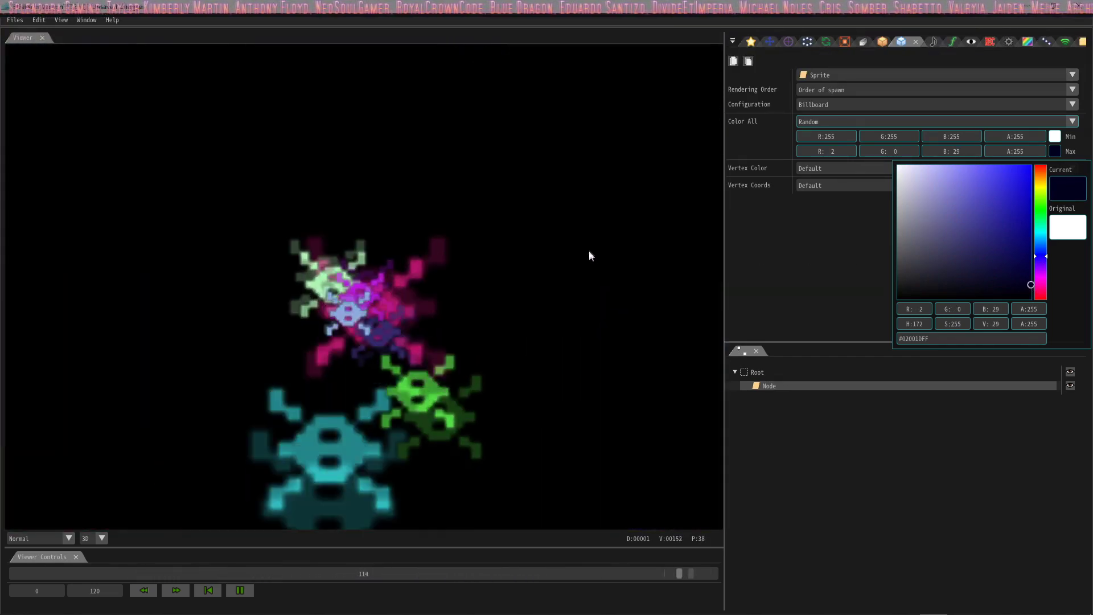
{"action": "left_click", "coordinate": [793, 236]}
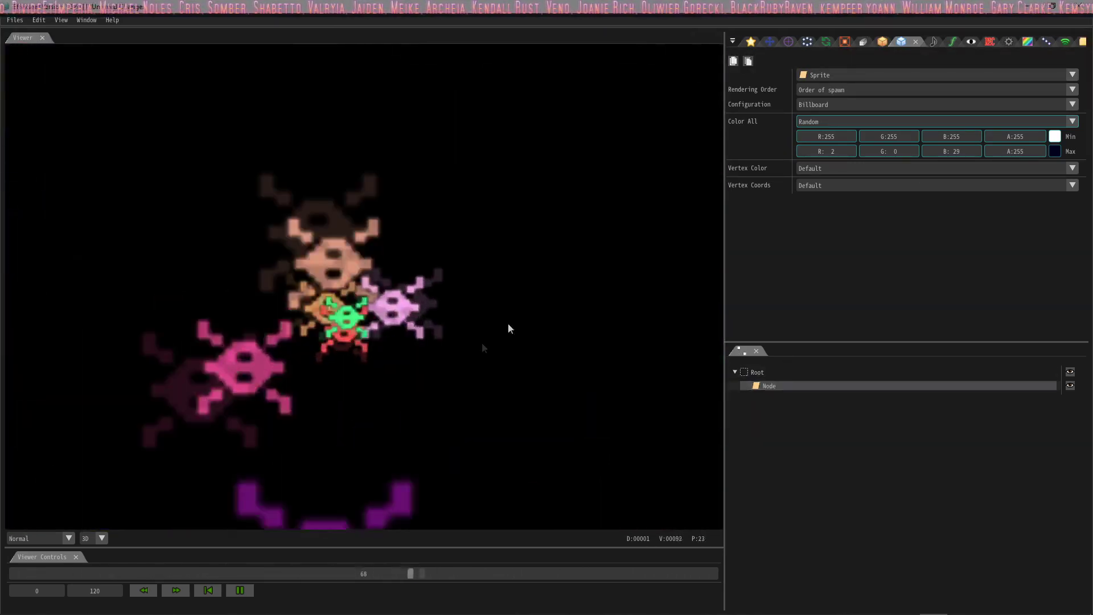
Select the Root node and show its basic settings.
{"action": "right_click", "coordinate": [770, 372]}
{"action": "left_click", "coordinate": [982, 467]}
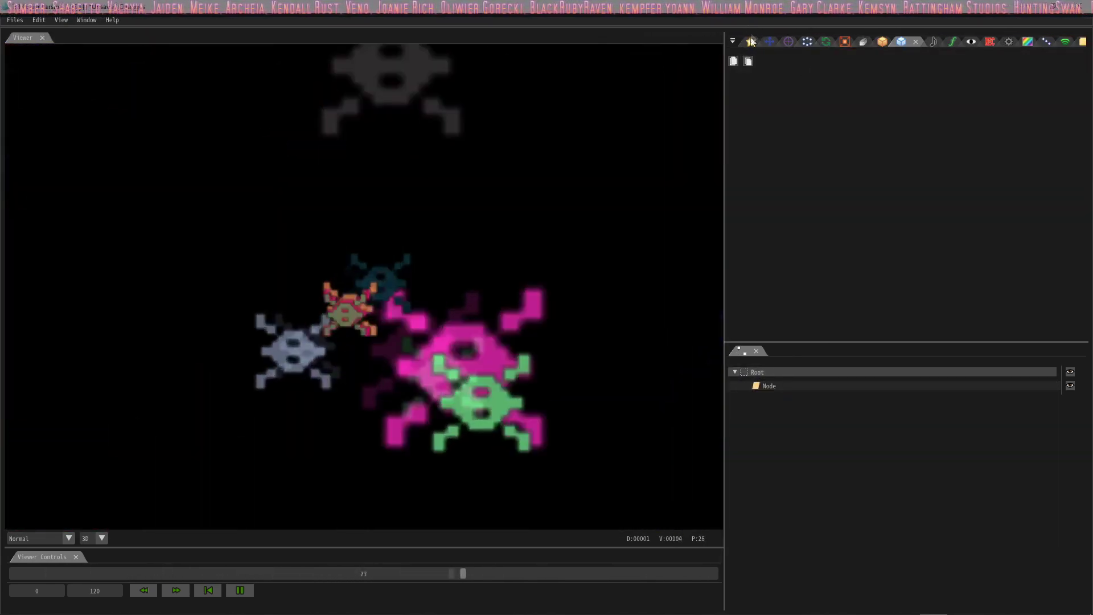
{"action": "left_click", "coordinate": [751, 42]}
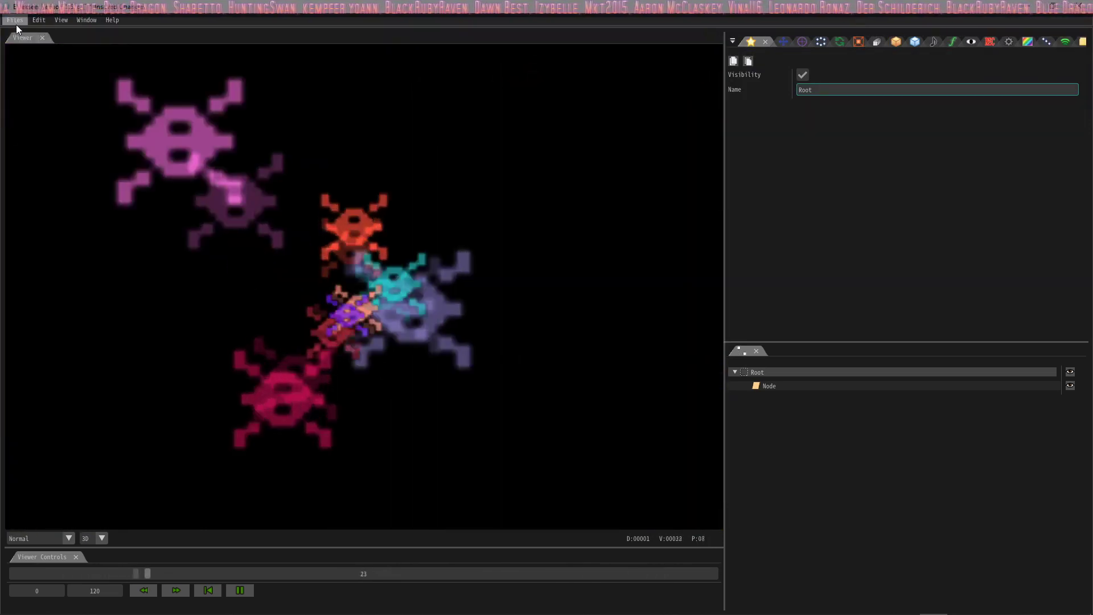
Save the effect as MyCustomParticleEffect01 in the Drift Clicker RPG project's effects folder.
{"action": "left_click", "coordinate": [15, 21]}
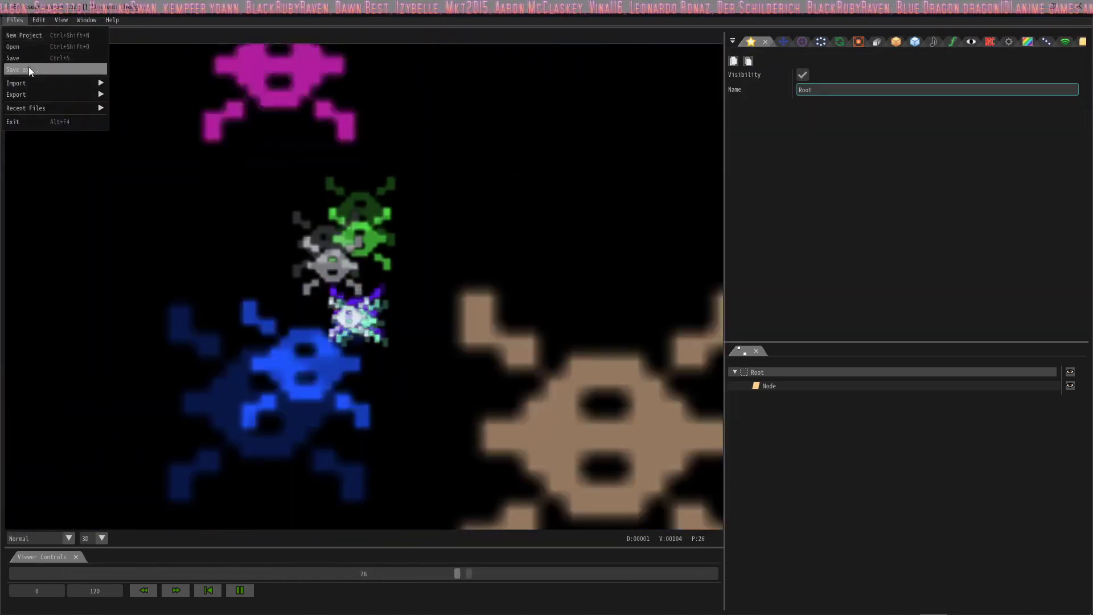
{"action": "left_click", "coordinate": [29, 69]}
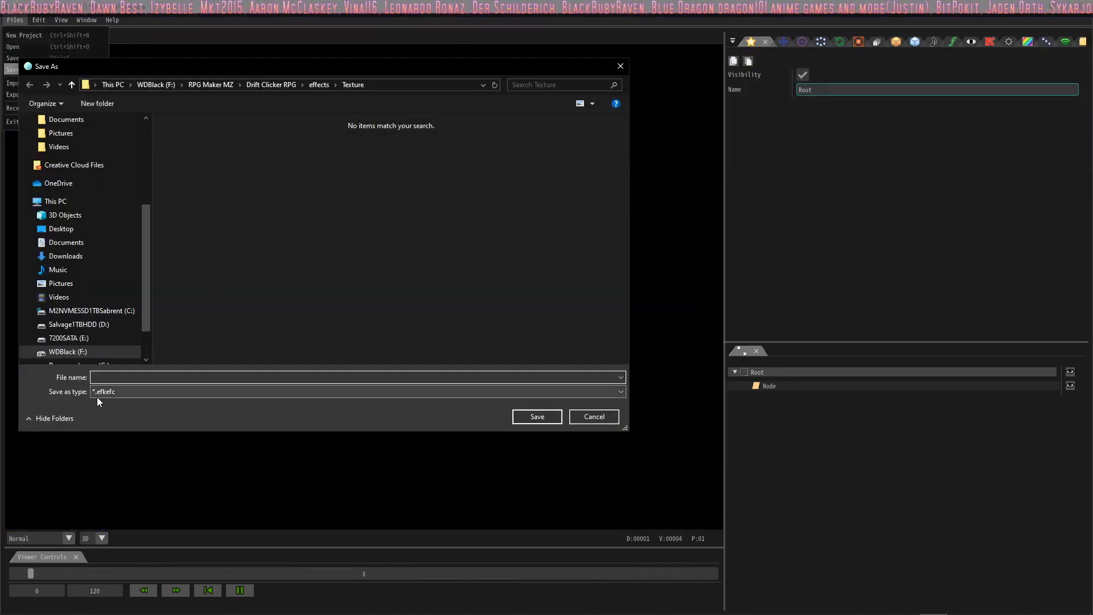
{"action": "left_click", "coordinate": [316, 84]}
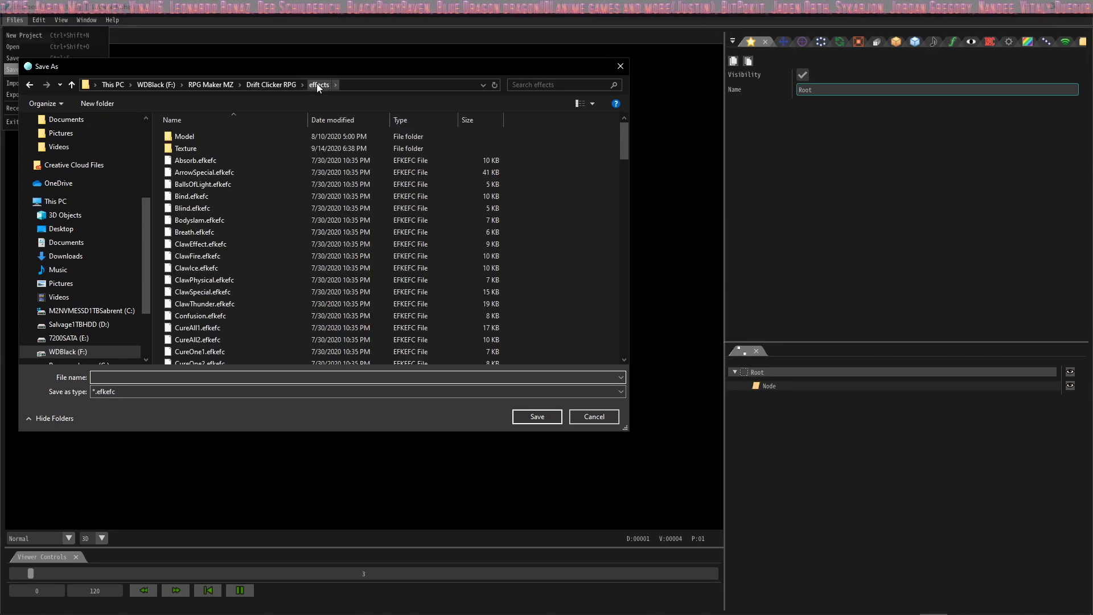
{"action": "scroll", "coordinate": [215, 188], "scroll_direction": "down", "scroll_amount": 13}
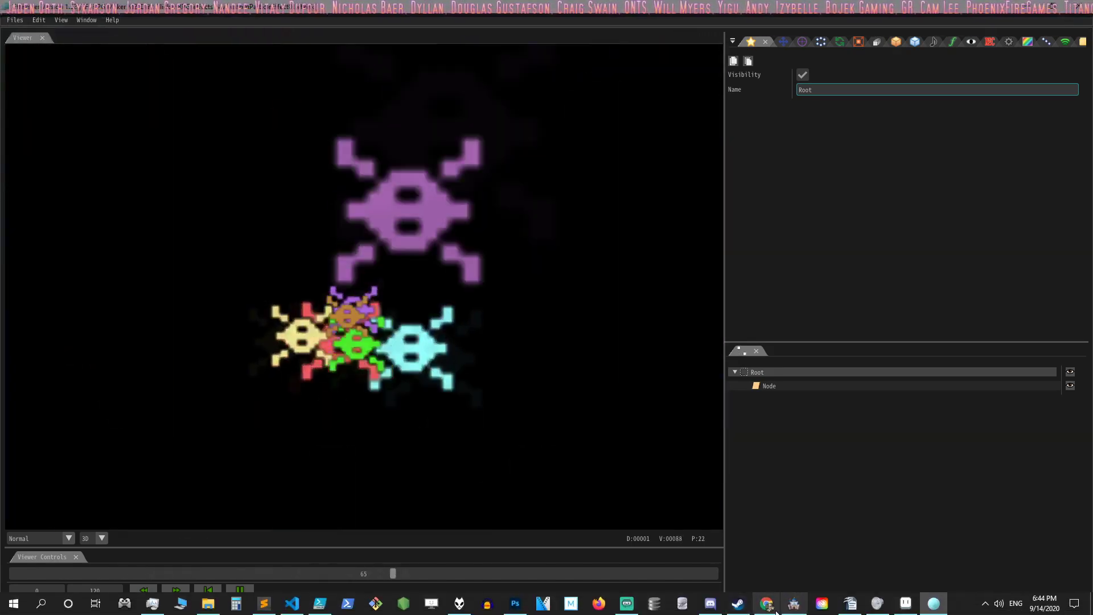
Switch to RPG Maker MZ, then close and reopen the Drift Clicker RPG project.
{"action": "left_click", "coordinate": [797, 607]}
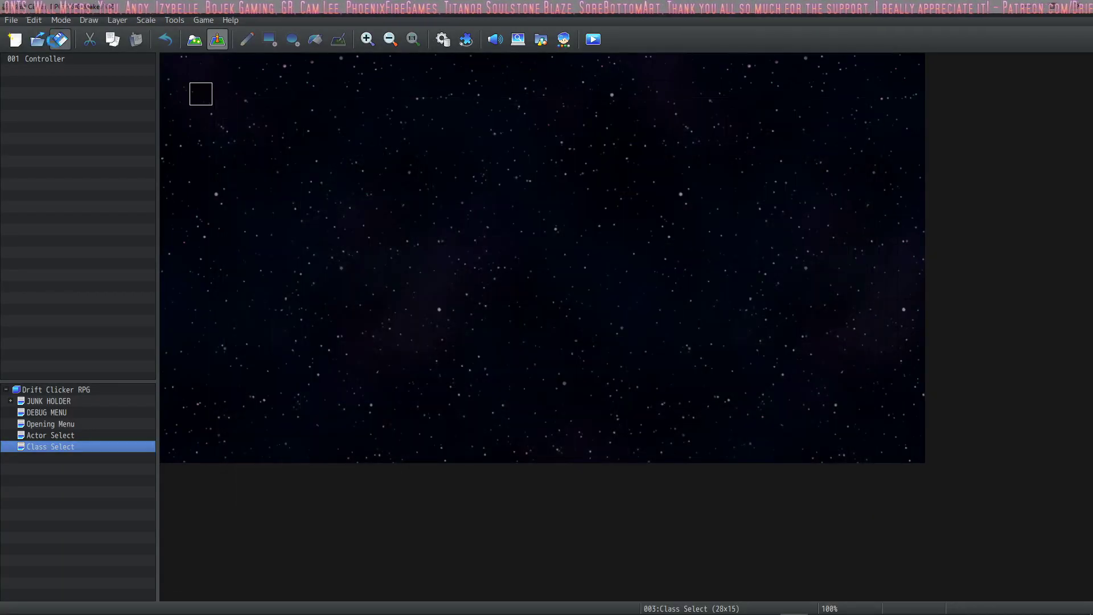
{"action": "left_click", "coordinate": [11, 19]}
{"action": "left_click", "coordinate": [40, 61]}
{"action": "left_click", "coordinate": [11, 20]}
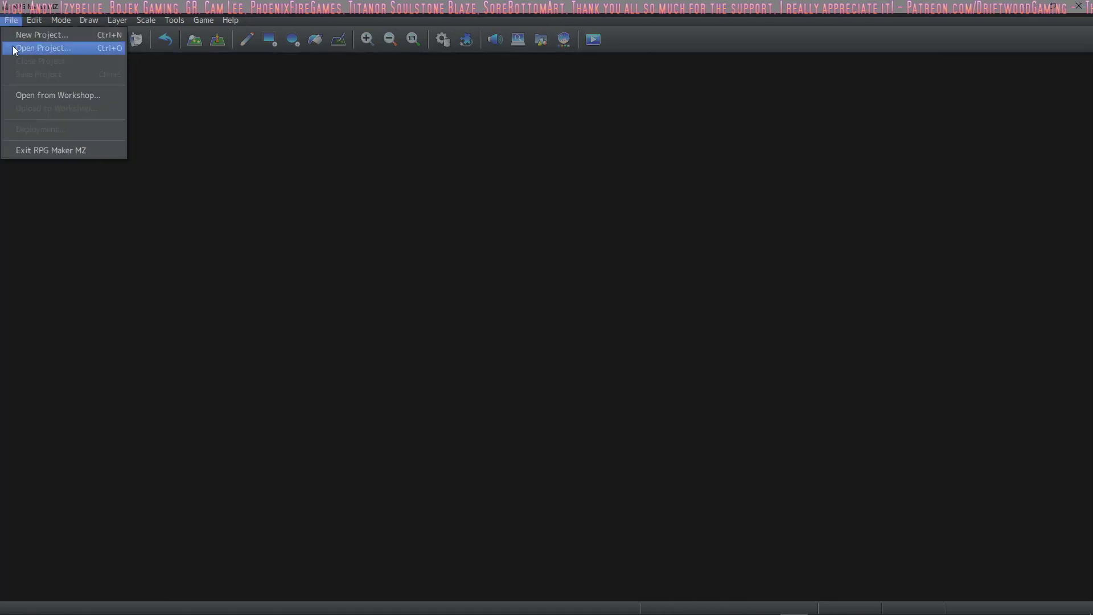
{"action": "left_click", "coordinate": [40, 48]}
{"action": "double_click", "coordinate": [174, 223]}
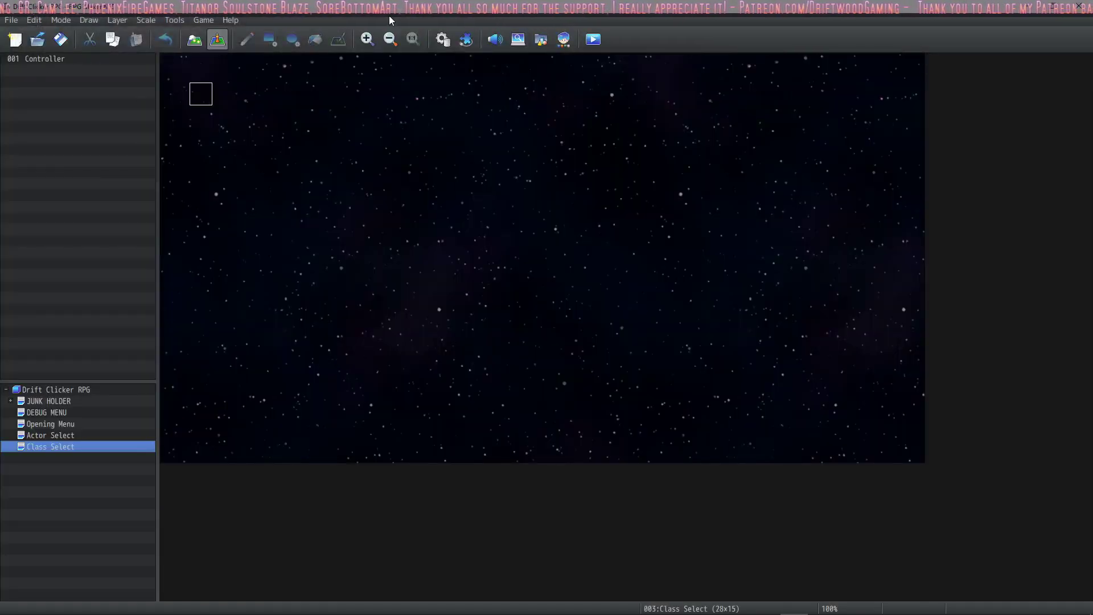
Assign MyCustomParticleEffect01 as the particle effect of empty database animation 0156 and play its preview.
{"action": "left_click", "coordinate": [443, 41]}
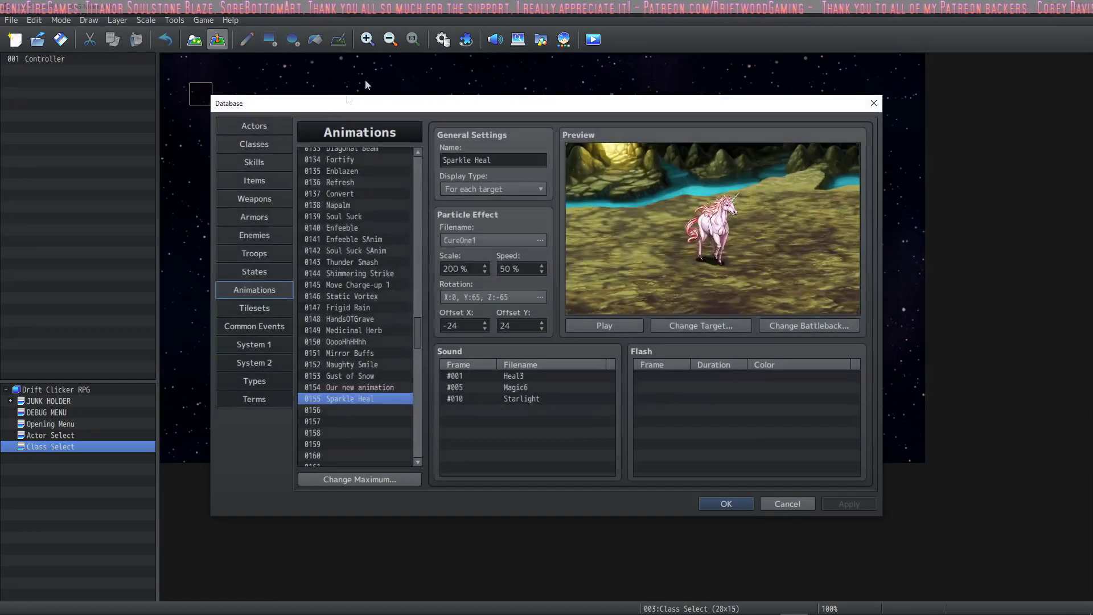
{"action": "left_click", "coordinate": [353, 410]}
{"action": "left_click", "coordinate": [541, 239]}
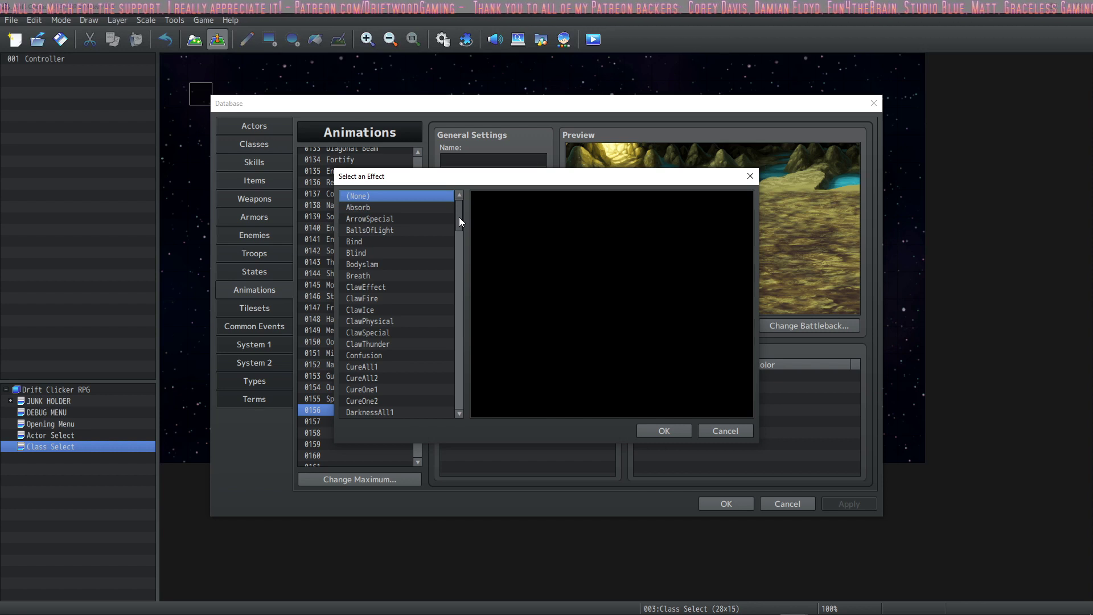
{"action": "left_click_drag", "start_coordinate": [460, 222], "coordinate": [459, 308]}
{"action": "left_click", "coordinate": [415, 325]}
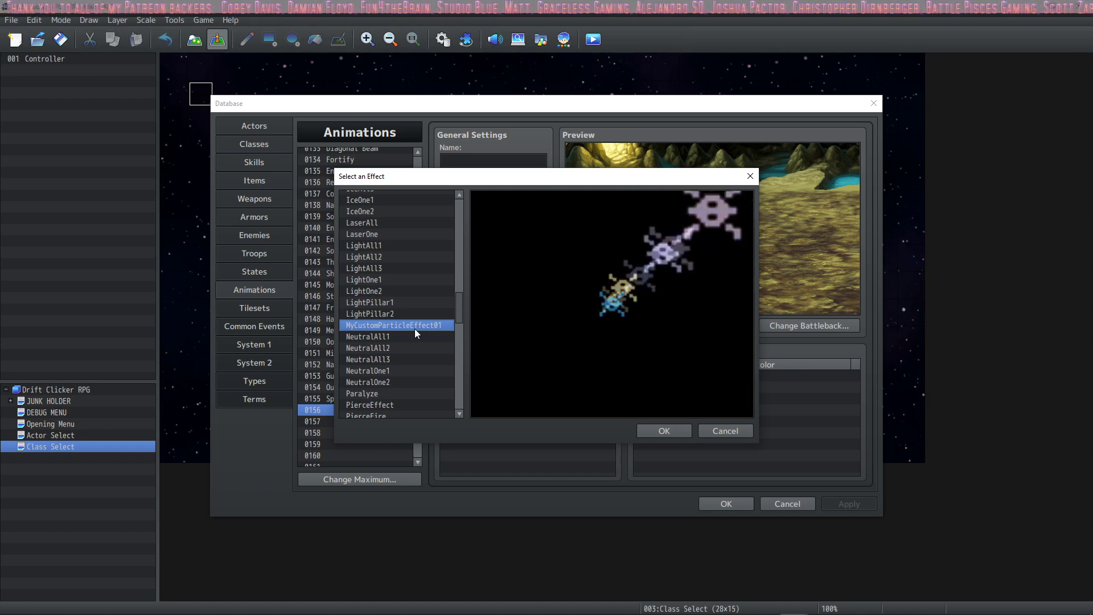
{"action": "left_click", "coordinate": [659, 430]}
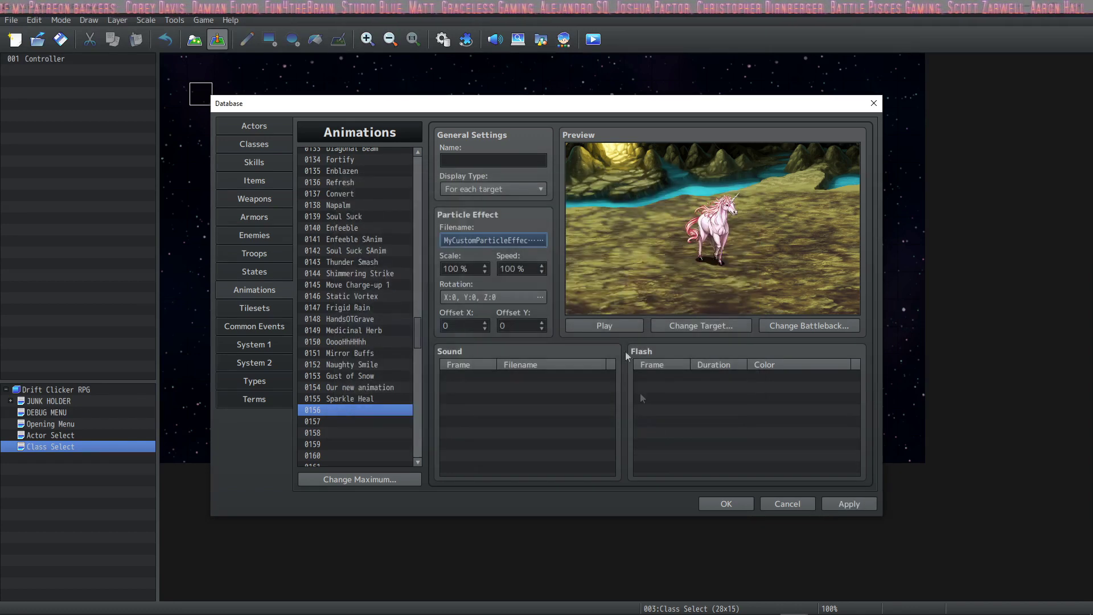
{"action": "left_click", "coordinate": [619, 325]}
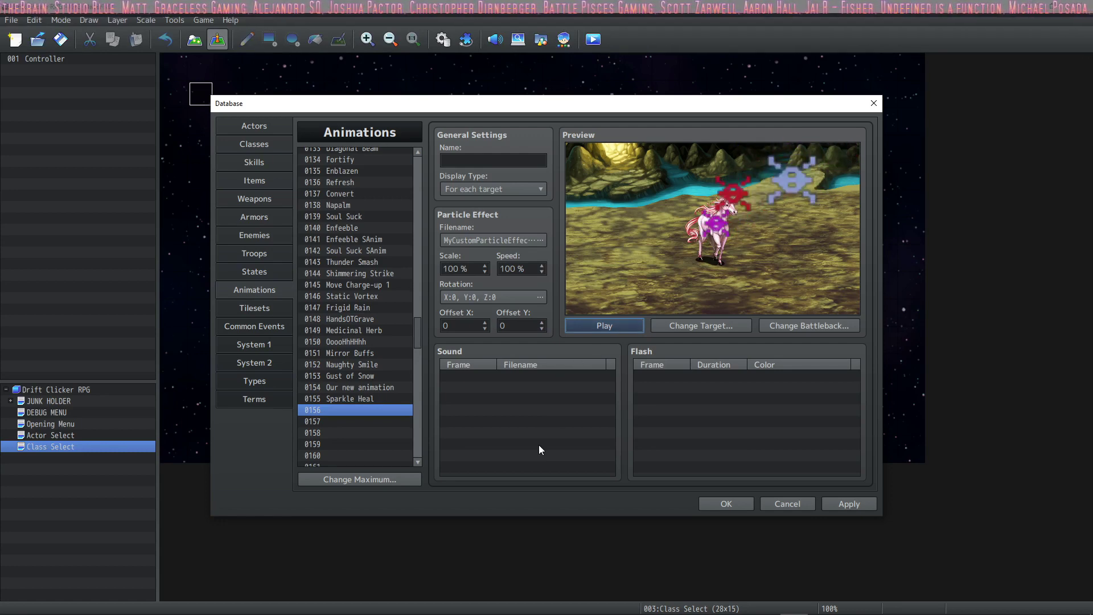
{"action": "key", "text": "Escape"}
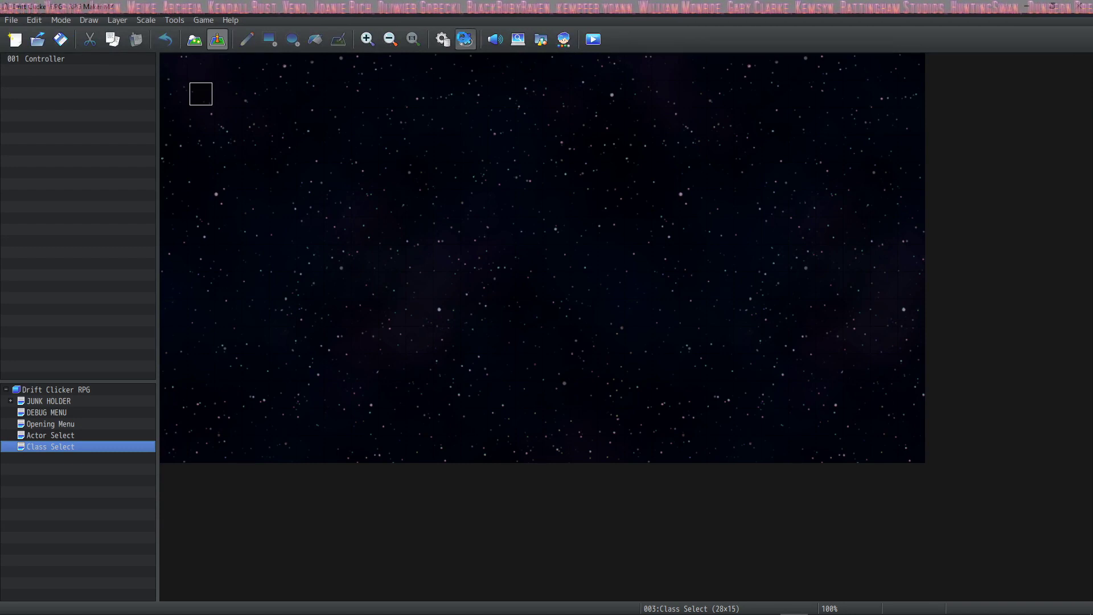
Open the Tullah event on the TestingANims map and begin a new Show Animation command with Tullah as the target character.
{"action": "left_click", "coordinate": [465, 39]}
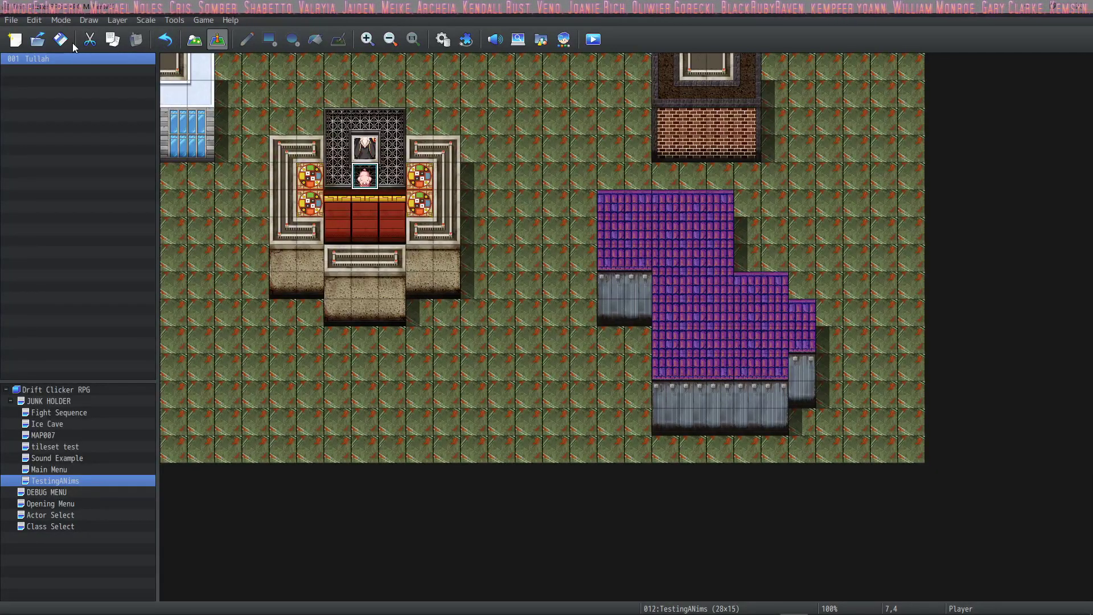
{"action": "double_click", "coordinate": [374, 153]}
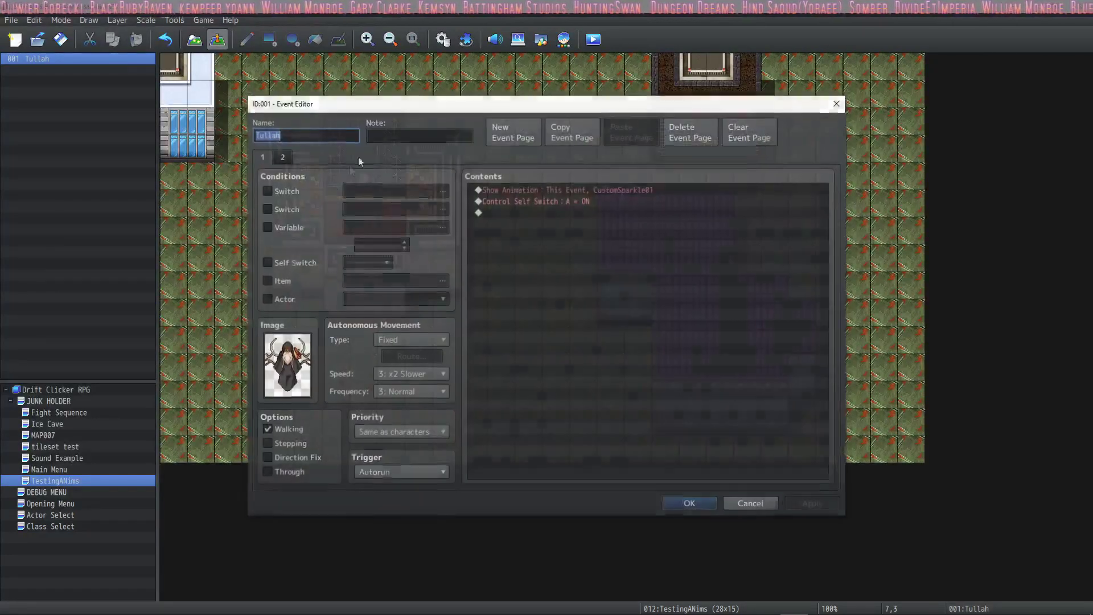
{"action": "left_click", "coordinate": [497, 212]}
{"action": "double_click", "coordinate": [499, 212]}
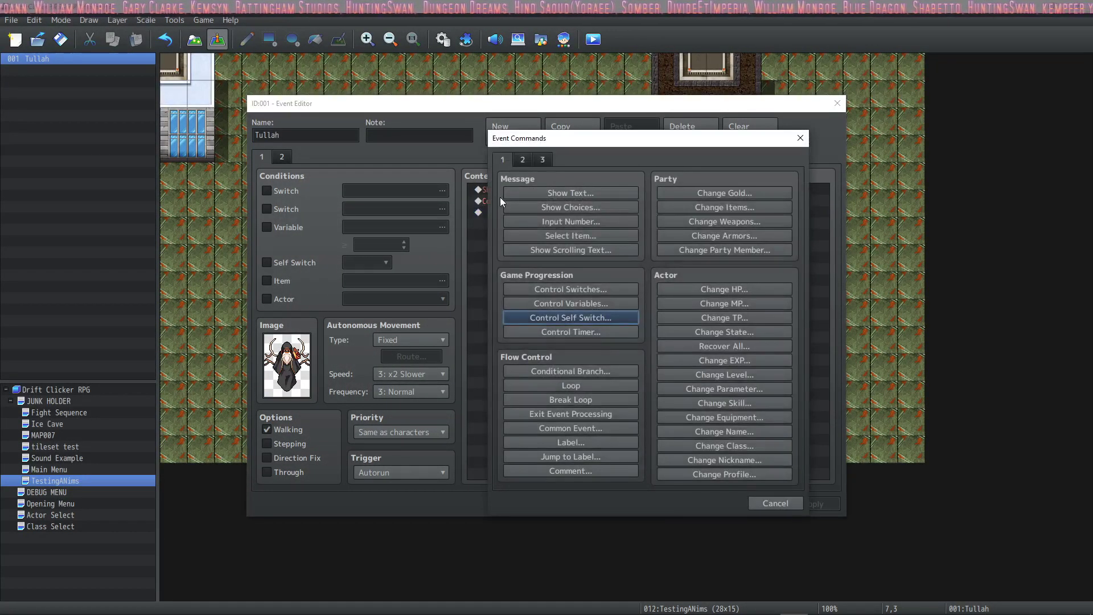
{"action": "left_click", "coordinate": [522, 160]}
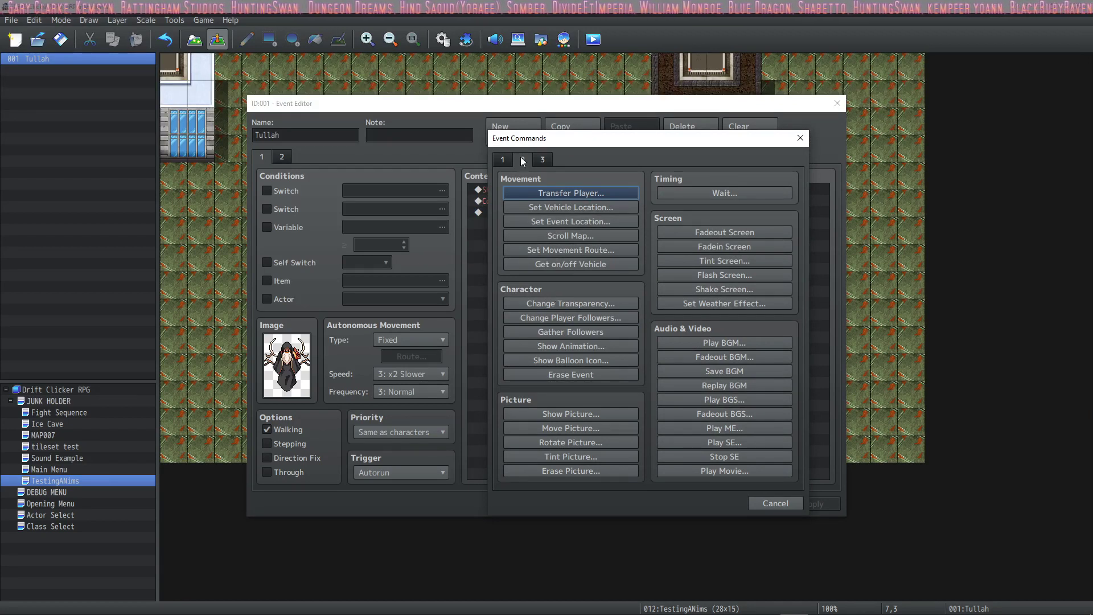
{"action": "left_click", "coordinate": [572, 346]}
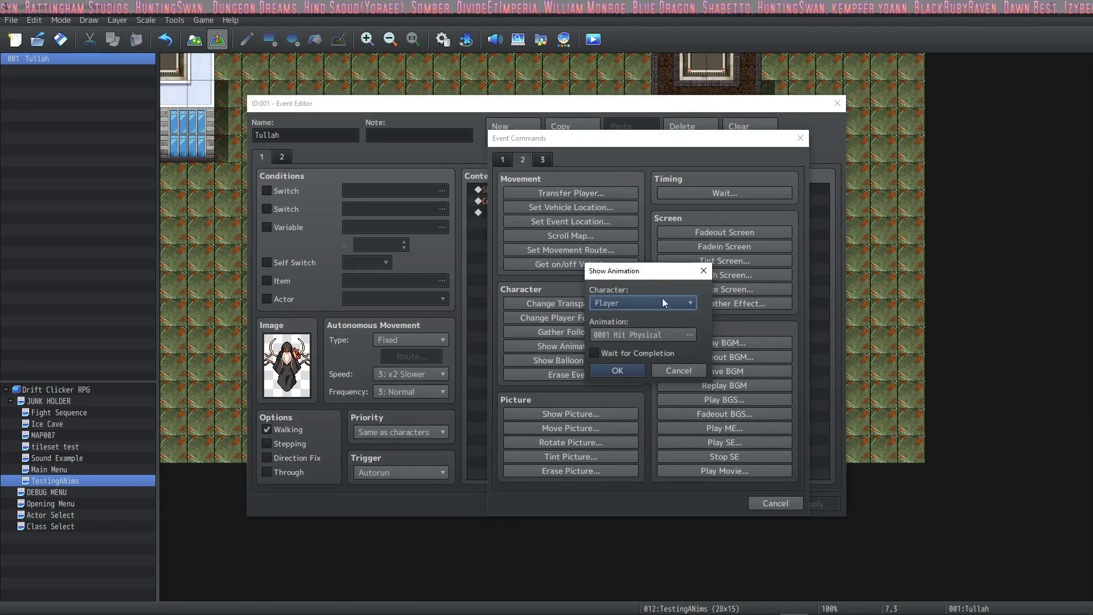
{"action": "left_click", "coordinate": [675, 305]}
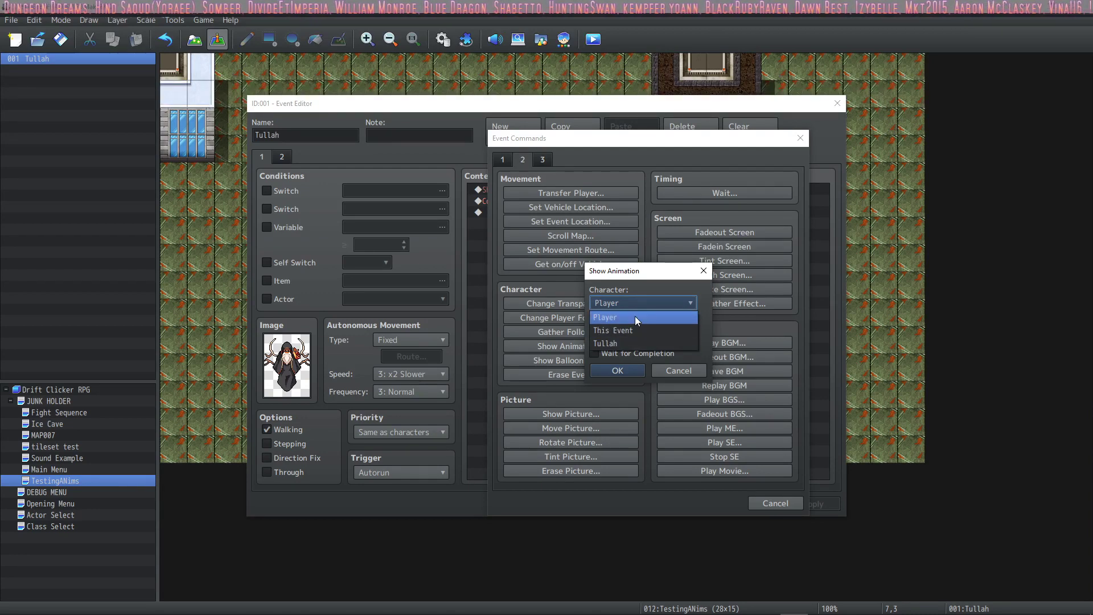
{"action": "left_click", "coordinate": [628, 346]}
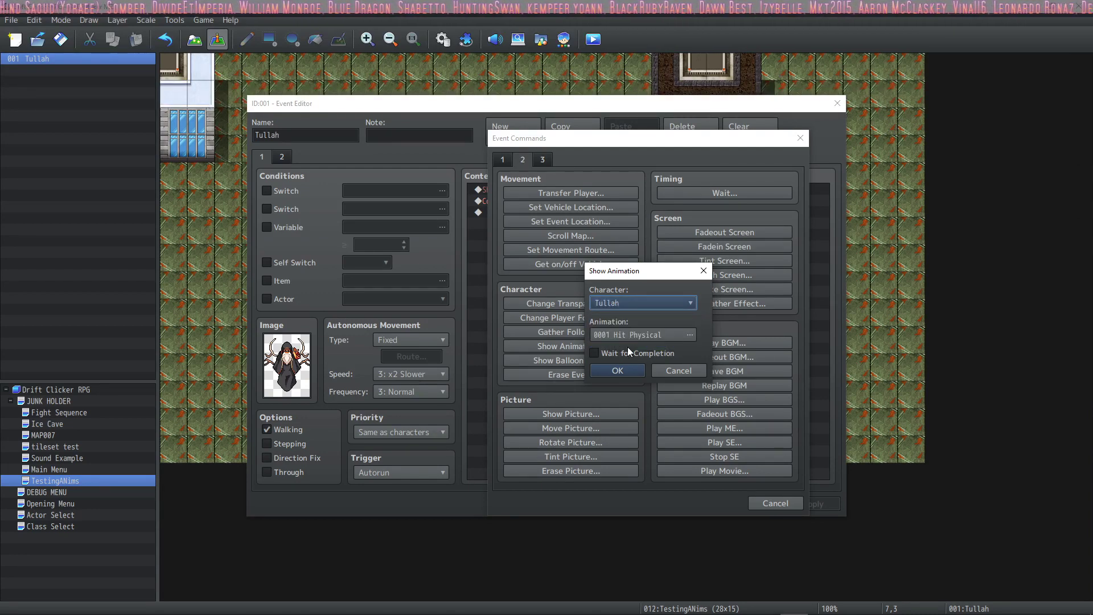
Set the command's animation to 0120 Radiation with Wait for Completion enabled, and confirm the event changes.
{"action": "left_click", "coordinate": [664, 323]}
{"action": "left_click", "coordinate": [531, 258]}
{"action": "key", "text": "Down"}
{"action": "key", "text": "Down"}
{"action": "key", "text": "Down"}
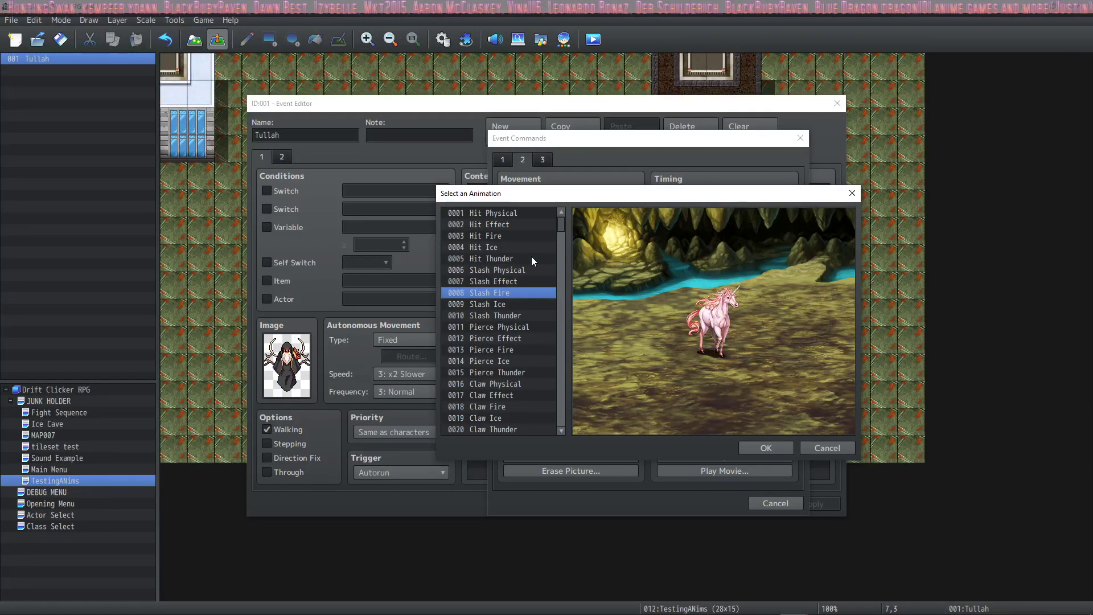
{"action": "key", "text": "Down"}
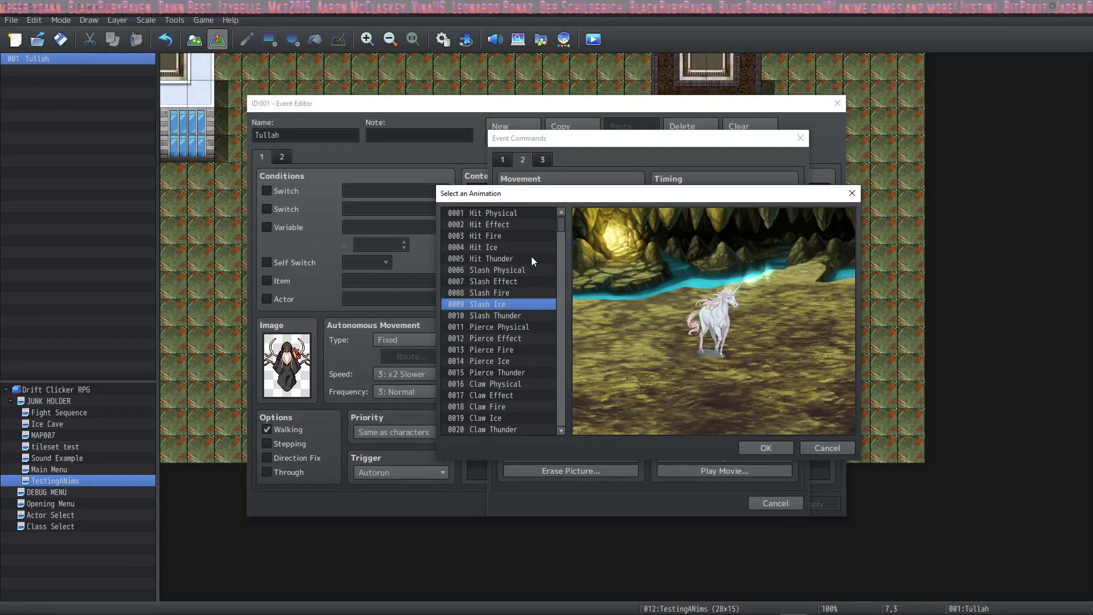
{"action": "key", "text": "Down"}
{"action": "key", "text": "Return"}
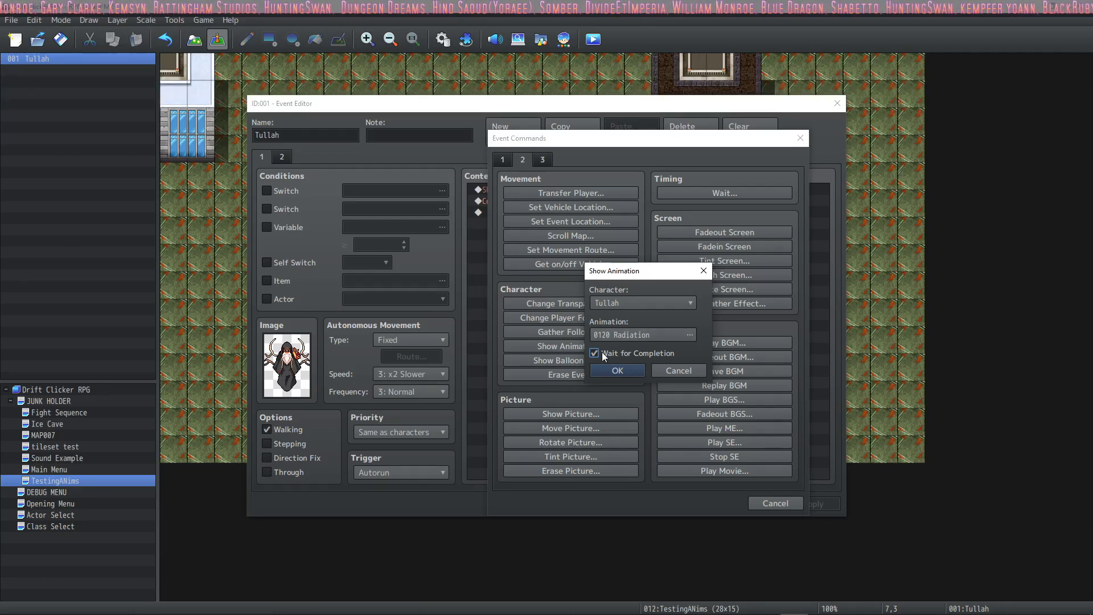
{"action": "left_click", "coordinate": [617, 370]}
{"action": "key", "text": "Return"}
Show the Attack skill's animation setting in the database and run a battle test of the Goblin*2 troop.
{"action": "left_click", "coordinate": [444, 39]}
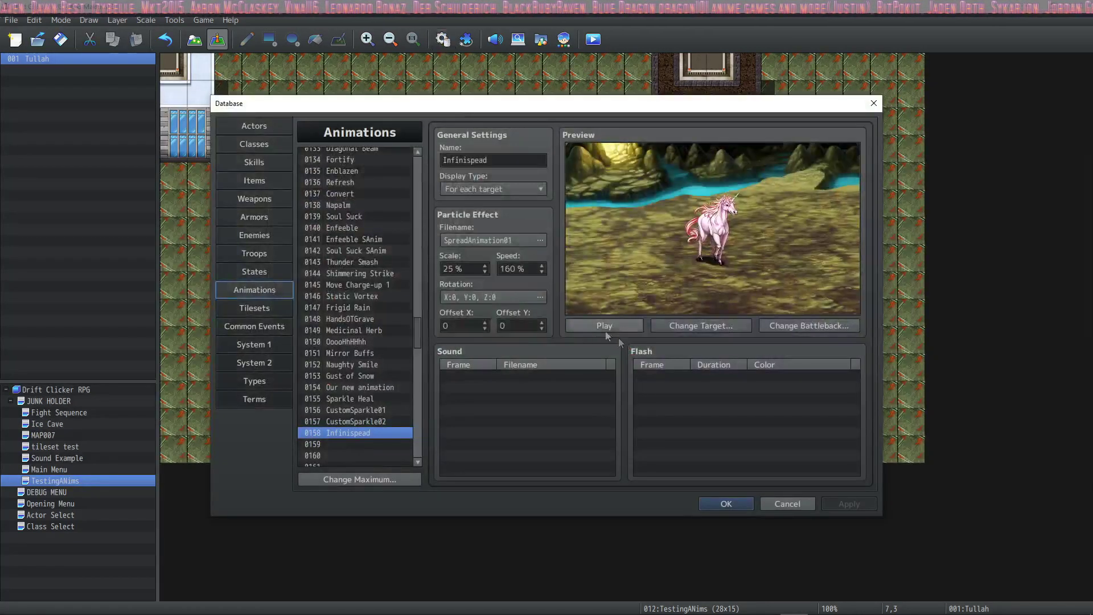
{"action": "left_click", "coordinate": [253, 163]}
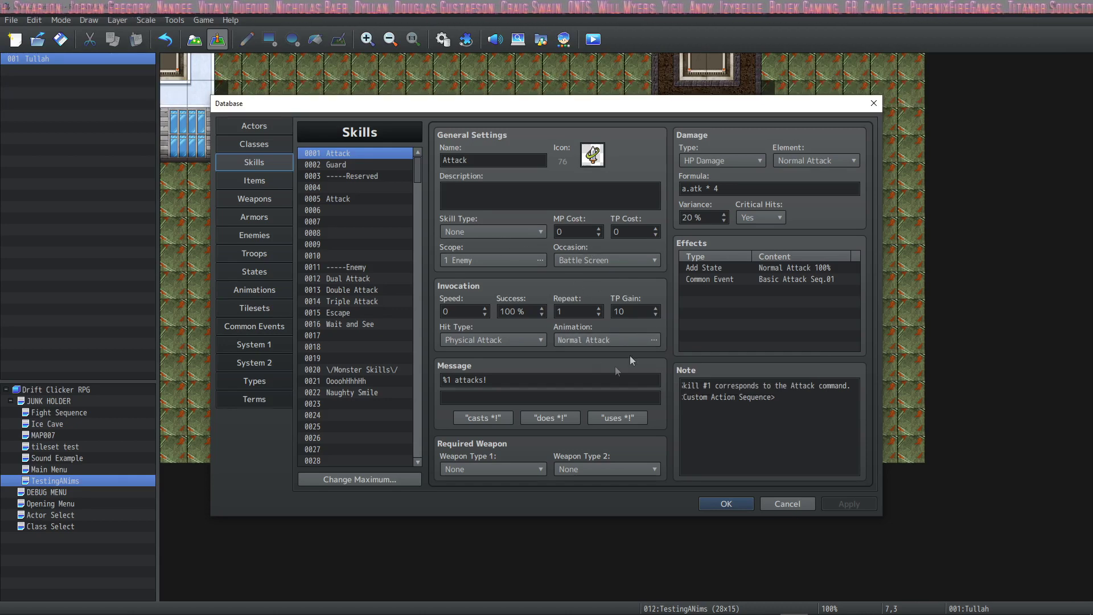
{"action": "left_click", "coordinate": [270, 257]}
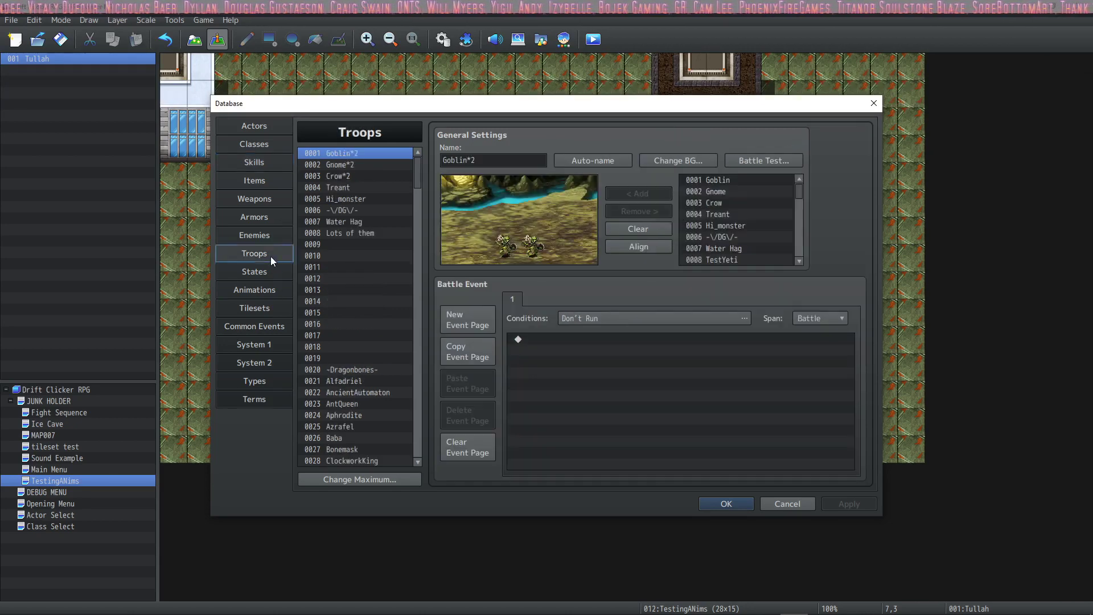
{"action": "left_click", "coordinate": [760, 161]}
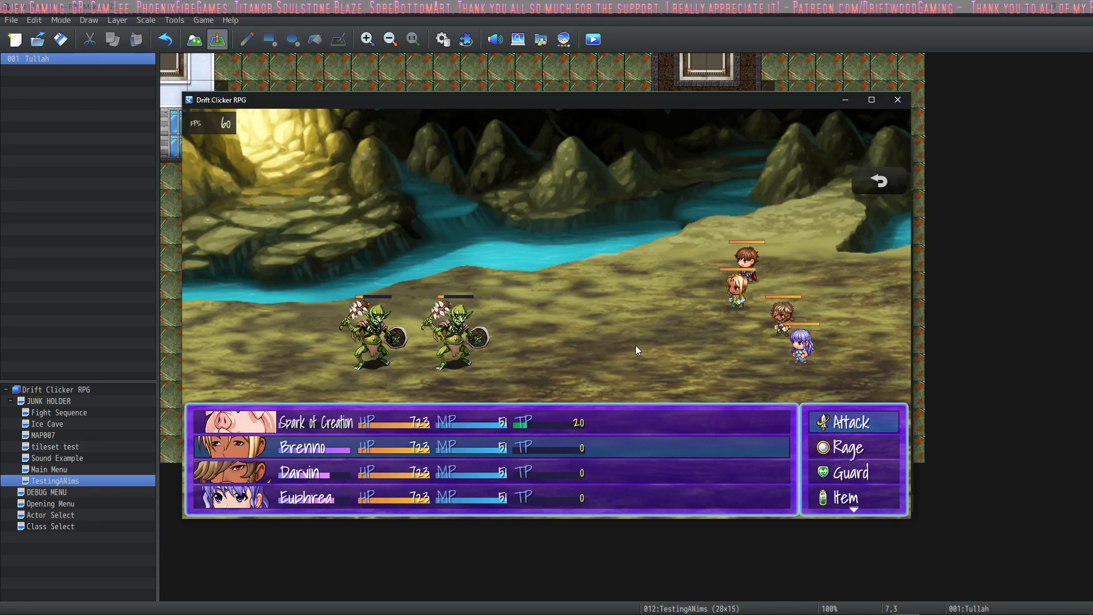
{"action": "left_click", "coordinate": [635, 345]}
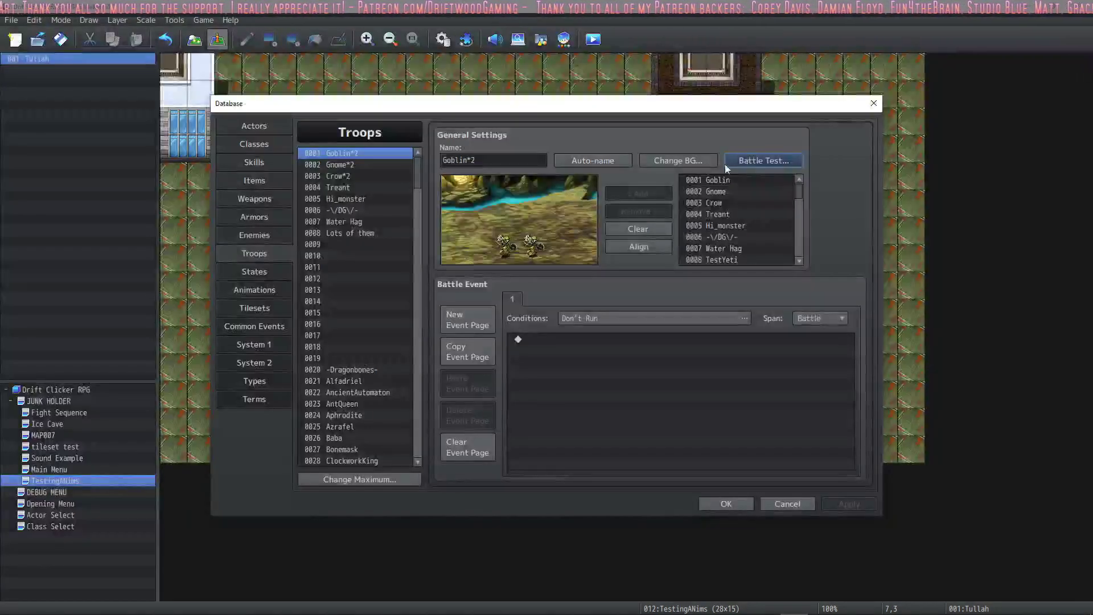
Playtest the project to view the event's animation on the TestingANims map.
{"action": "key", "text": "ctrl+r"}
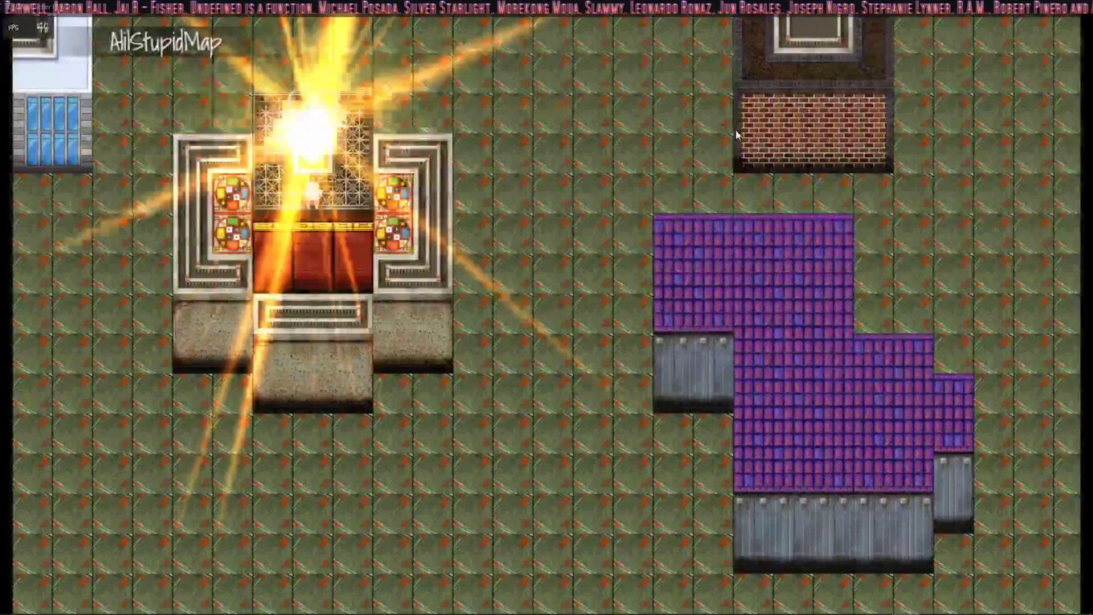